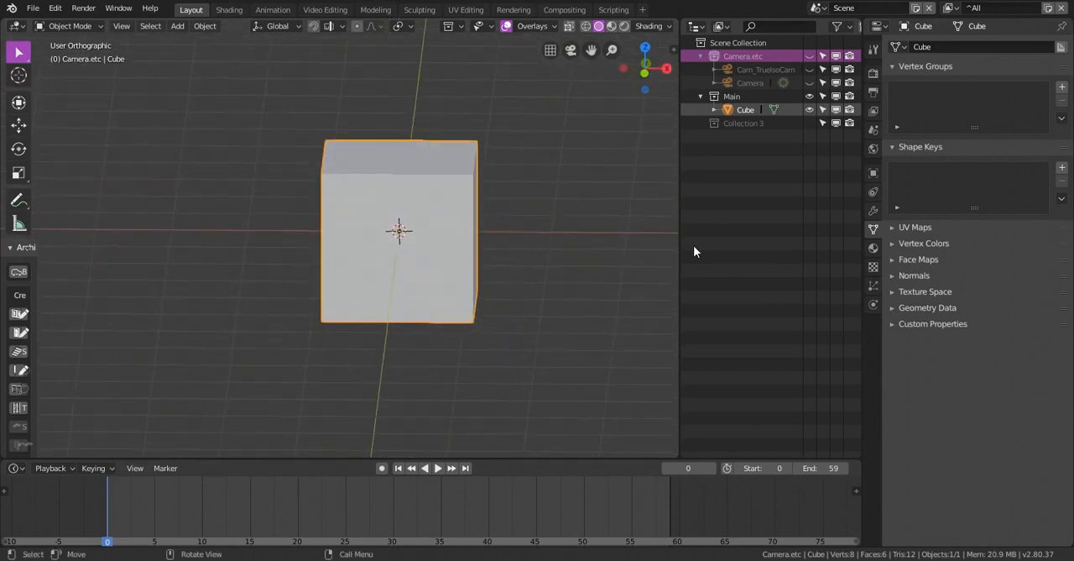
Assign the existing Colour.005 yellow material to the cube, trying Colour.002 first
{"action": "left_click", "coordinate": [871, 247]}
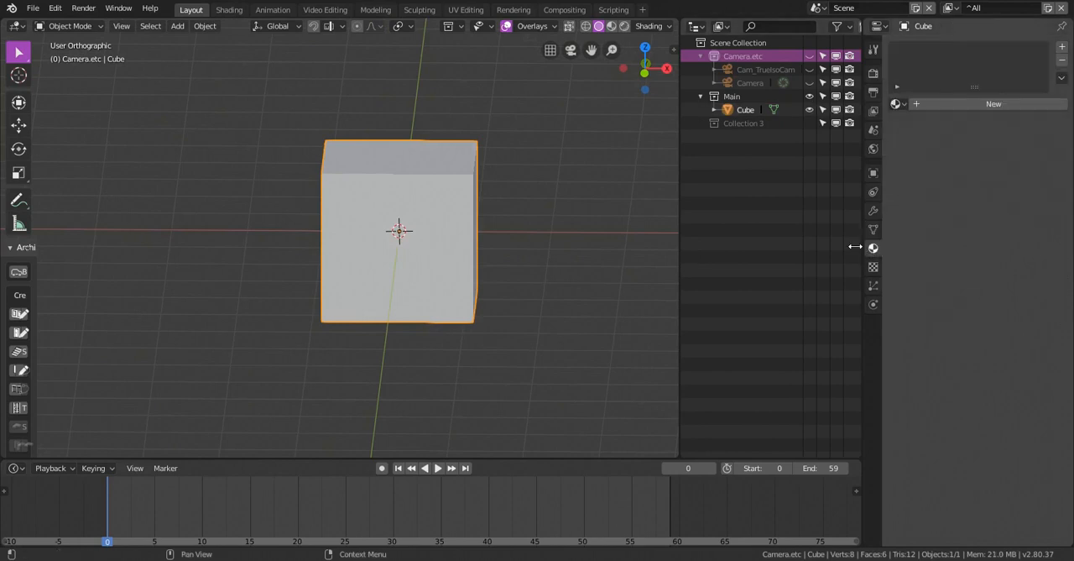
{"action": "left_click", "coordinate": [896, 103]}
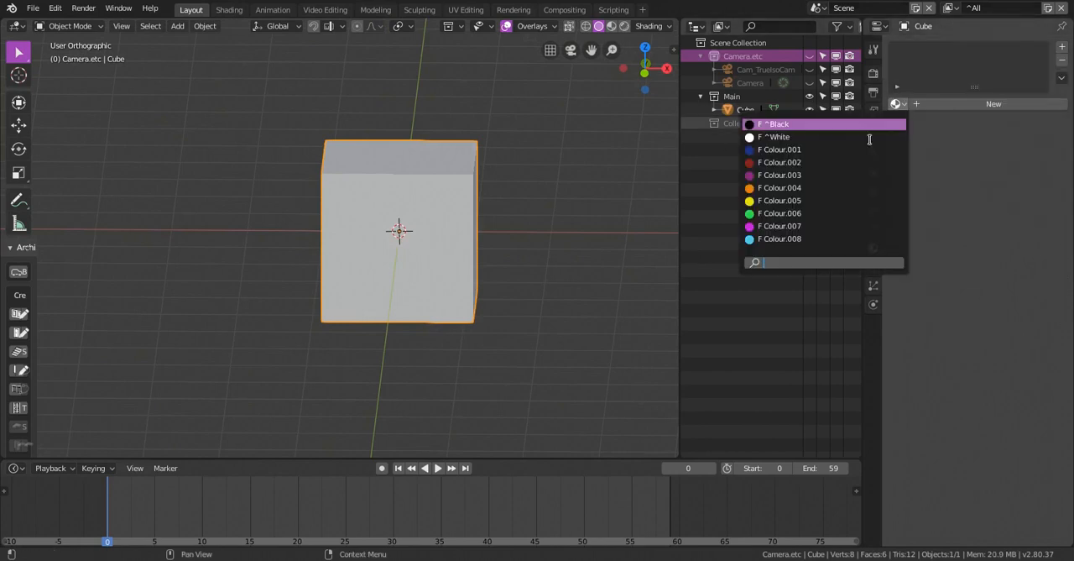
{"action": "left_click", "coordinate": [808, 163]}
{"action": "left_click", "coordinate": [895, 103]}
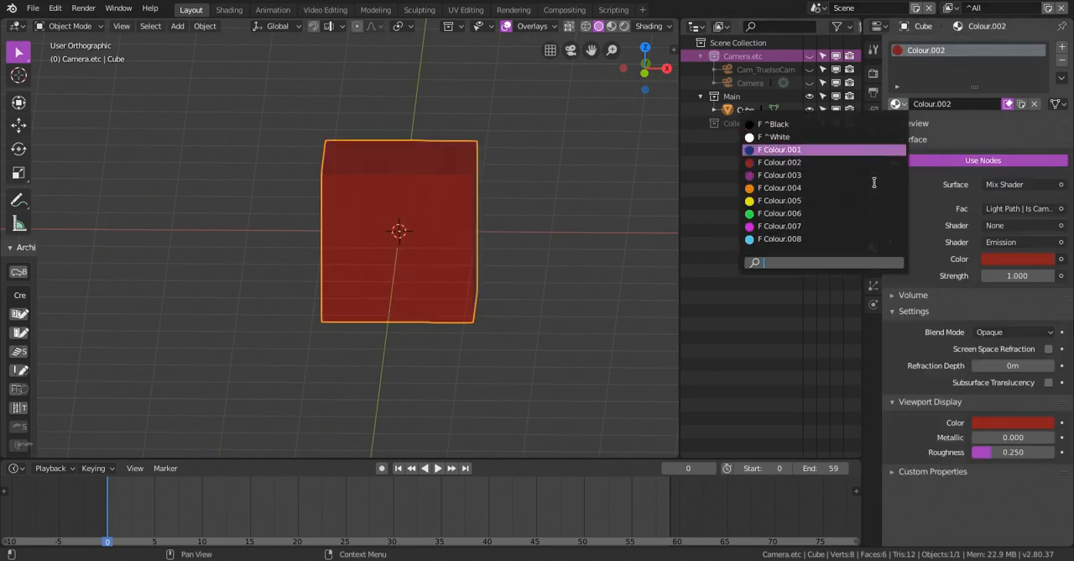
{"action": "left_click", "coordinate": [813, 201]}
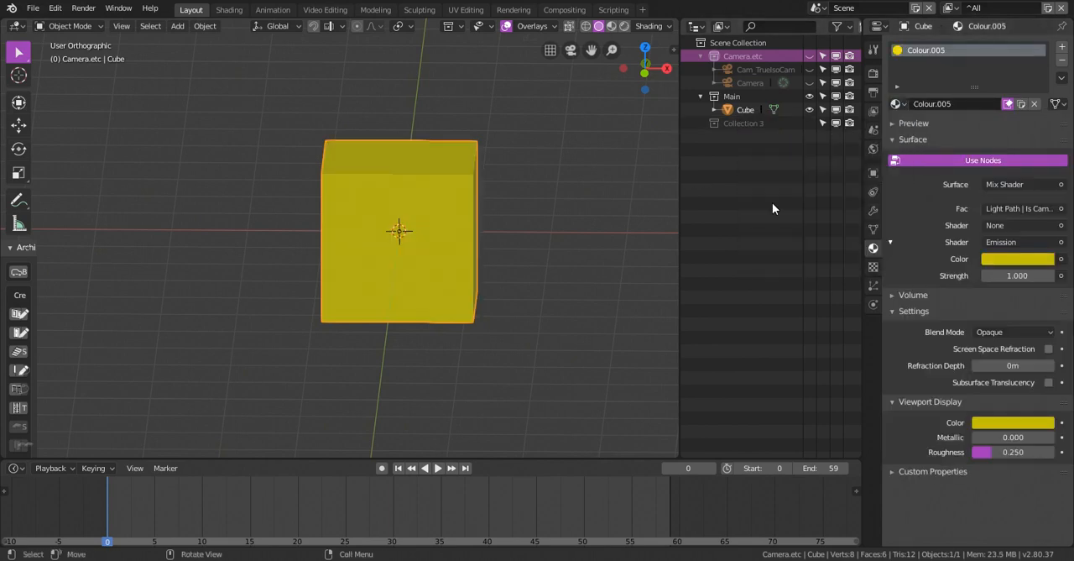
Examine the object shader nodes of the cube's Colour.005 material in the Shading workspace, then return to Layout
{"action": "left_click", "coordinate": [240, 10]}
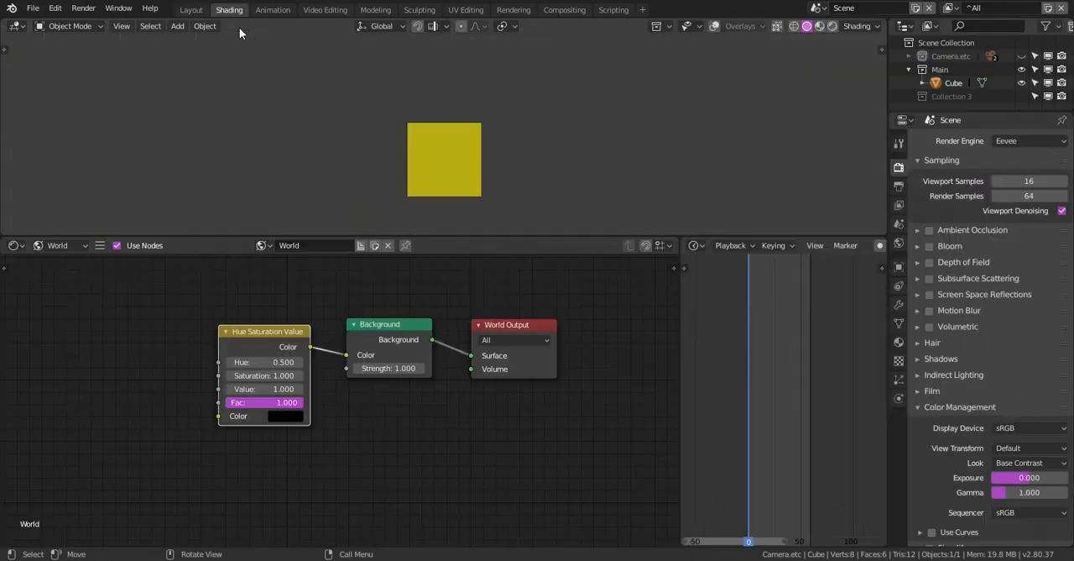
{"action": "scroll", "coordinate": [351, 317], "scroll_direction": "up", "scroll_amount": 1}
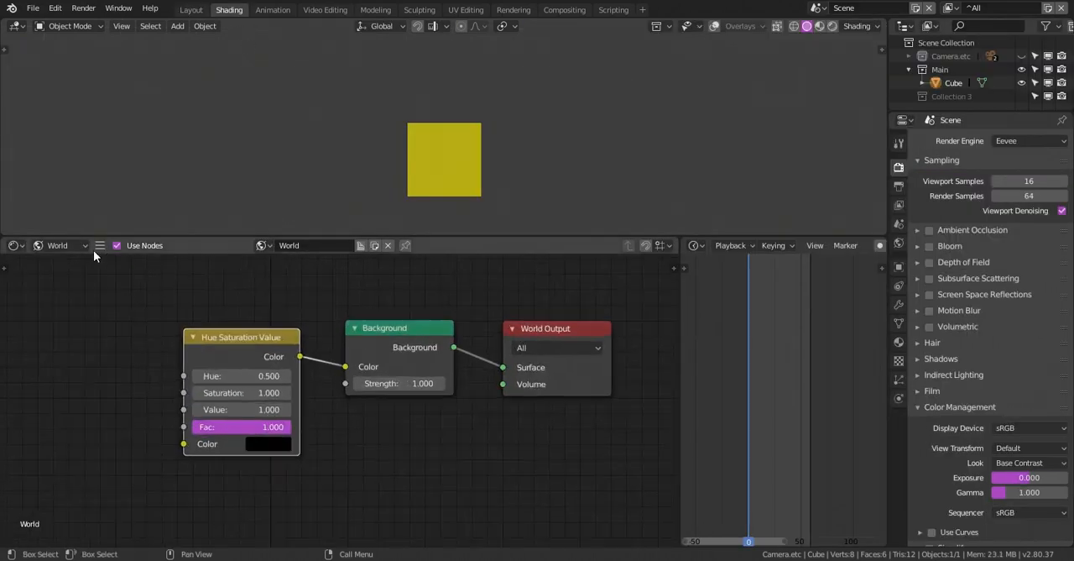
{"action": "left_click", "coordinate": [89, 247]}
{"action": "left_click", "coordinate": [77, 230]}
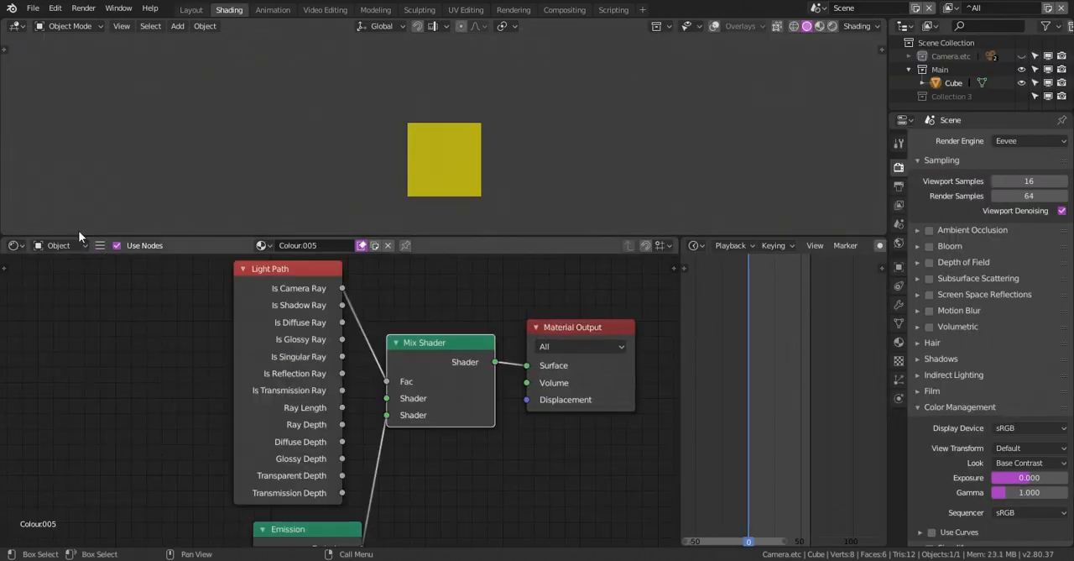
{"action": "scroll", "coordinate": [420, 307], "scroll_direction": "down", "scroll_amount": 1}
{"action": "middle_click_drag", "start_coordinate": [451, 303], "coordinate": [454, 281]}
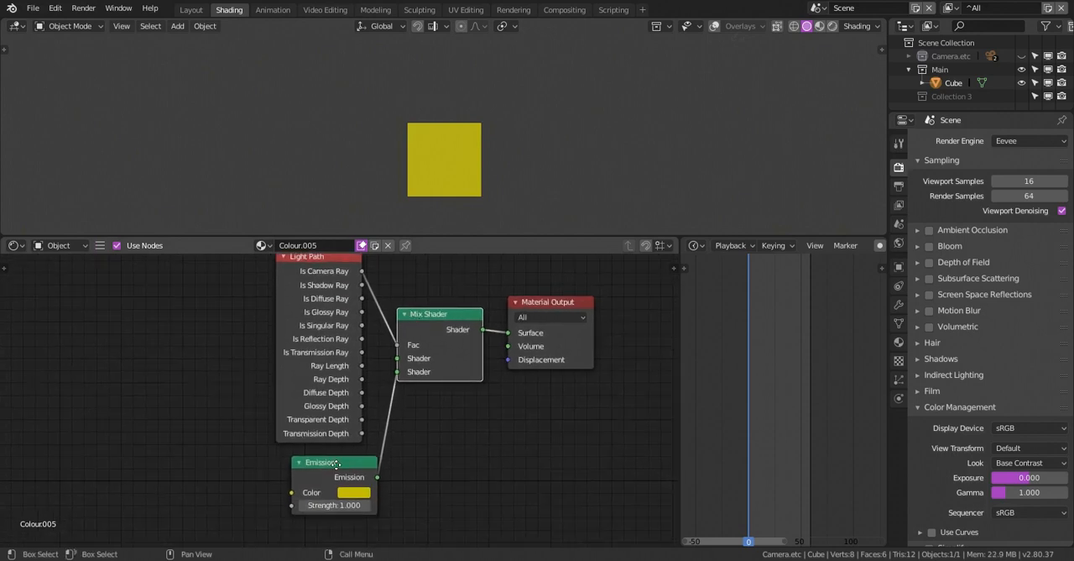
{"action": "left_click_drag", "start_coordinate": [337, 465], "coordinate": [325, 463]}
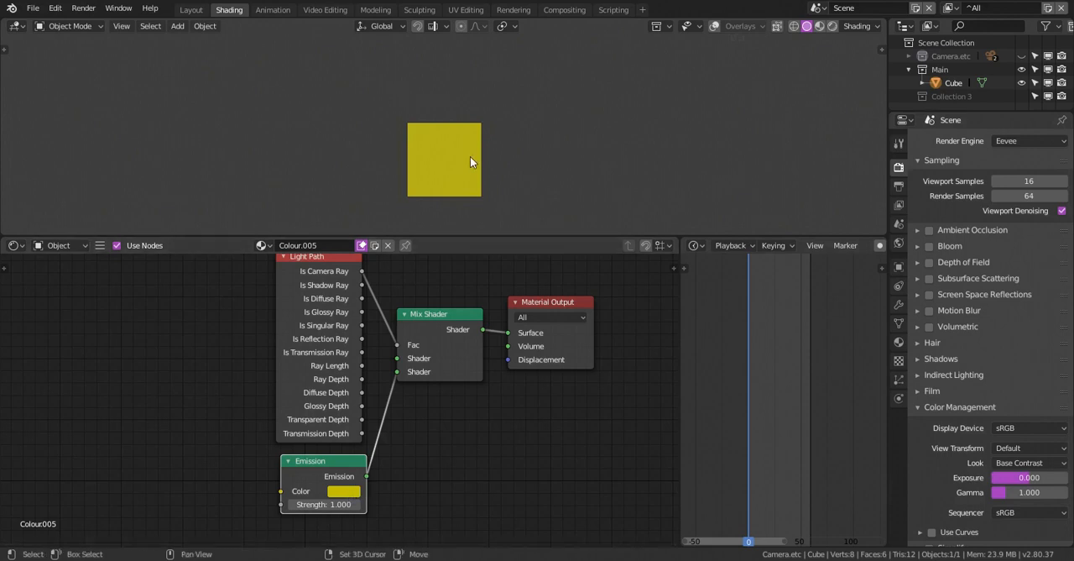
{"action": "middle_click_drag", "start_coordinate": [471, 157], "coordinate": [469, 138], "text": "shift"}
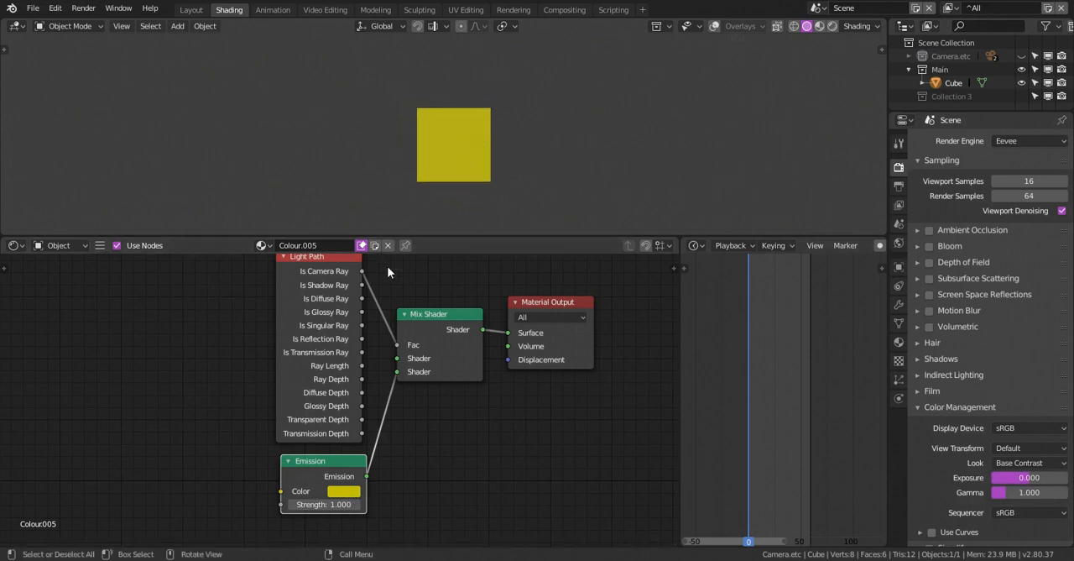
{"action": "left_click", "coordinate": [192, 10]}
Inset the cube's front and back faces together to leave a narrow border around each
{"action": "middle_click_drag", "start_coordinate": [496, 200], "coordinate": [443, 153], "text": "shift"}
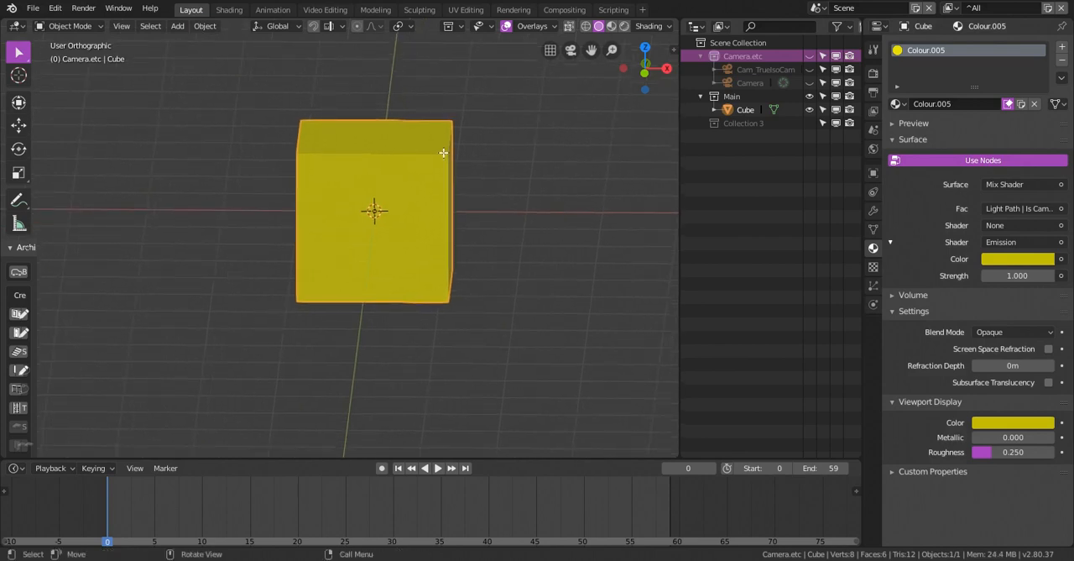
{"action": "key", "text": "Tab"}
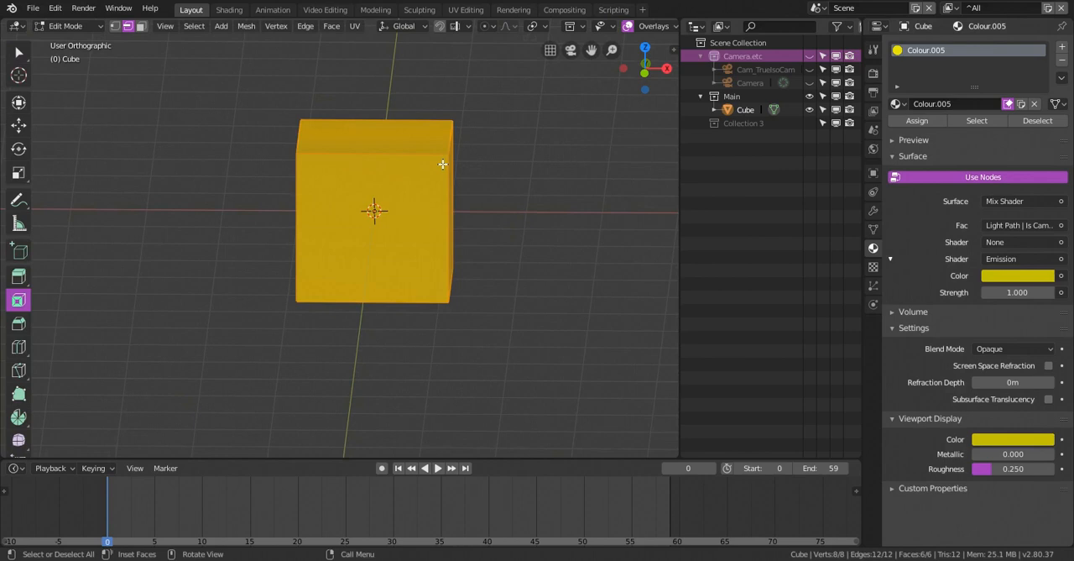
{"action": "middle_click_drag", "start_coordinate": [443, 164], "coordinate": [426, 184]}
{"action": "key", "text": "3"}
{"action": "left_click", "coordinate": [368, 209]}
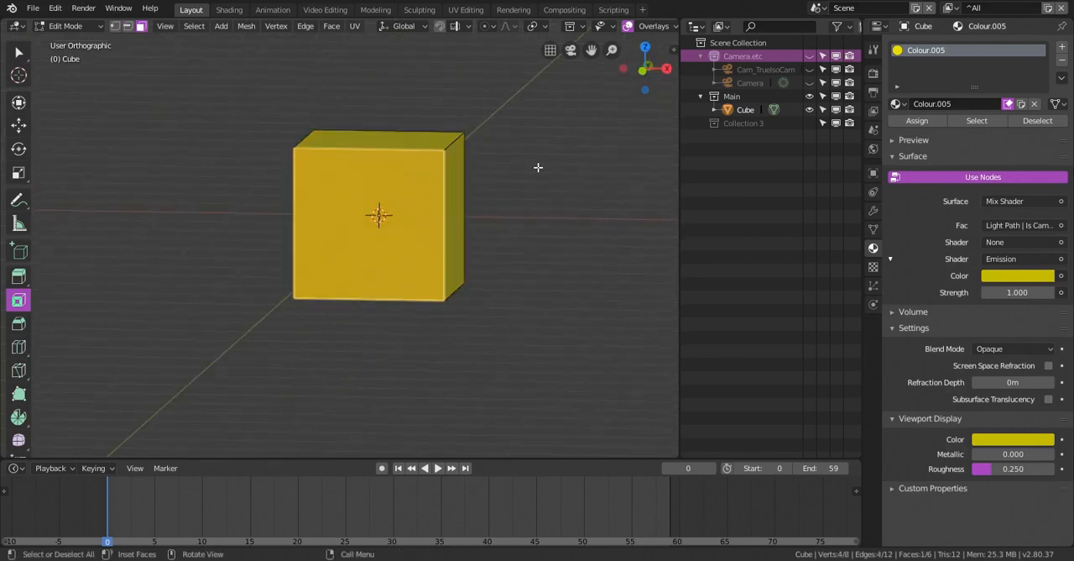
{"action": "left_click", "coordinate": [538, 167]}
{"action": "middle_click_drag", "start_coordinate": [538, 167], "coordinate": [399, 220]}
{"action": "left_click", "coordinate": [399, 220], "text": "shift"}
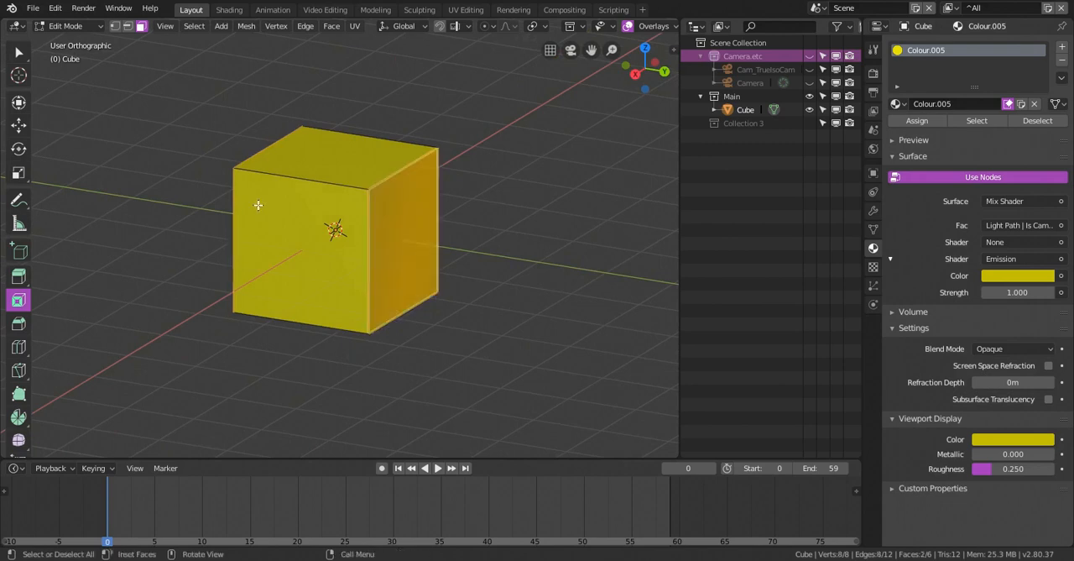
{"action": "middle_click_drag", "start_coordinate": [257, 204], "coordinate": [497, 165]}
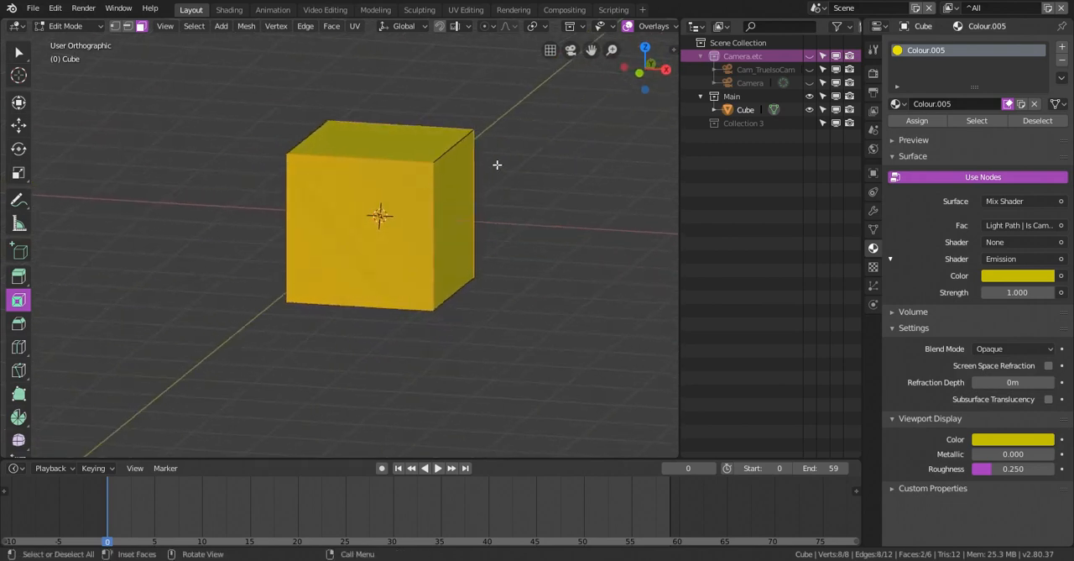
{"action": "left_click_drag", "start_coordinate": [497, 164], "coordinate": [489, 170]}
{"action": "middle_click_drag", "start_coordinate": [489, 171], "coordinate": [497, 174]}
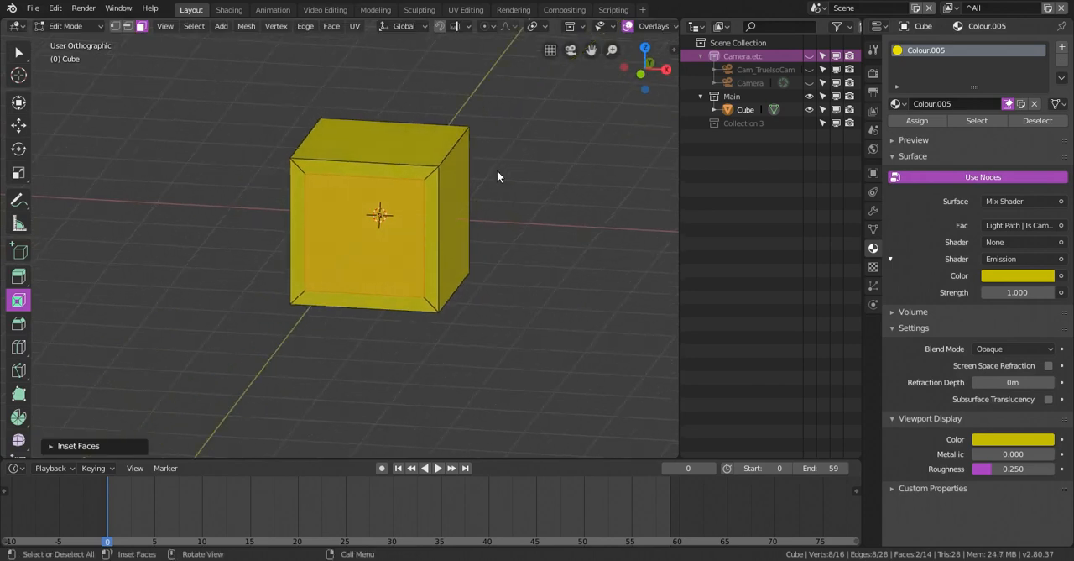
Bridge the two inset faces to open a square hole through the cube and deselect everything
{"action": "key", "text": "q"}
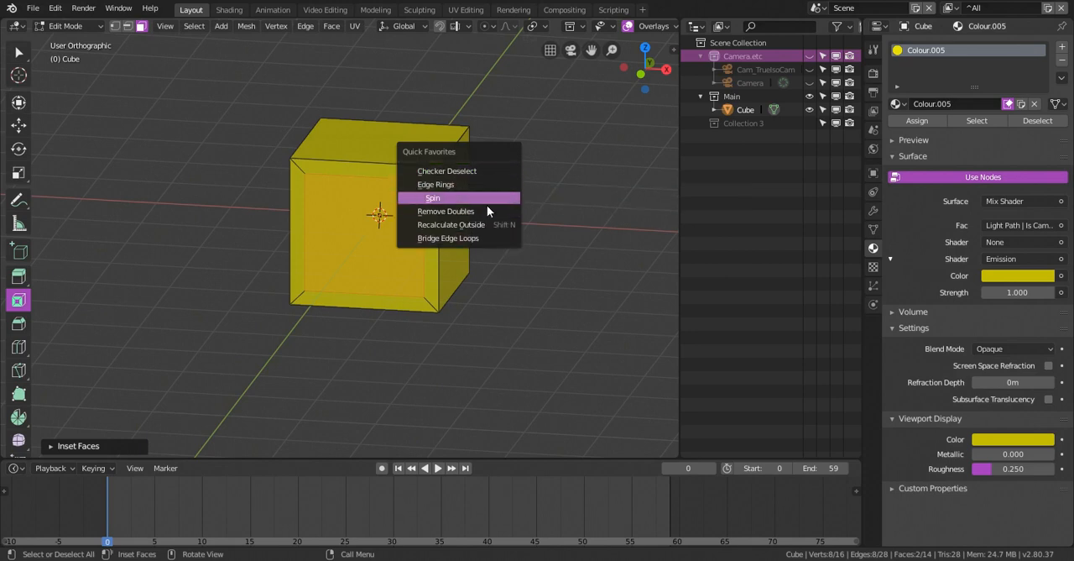
{"action": "left_click", "coordinate": [479, 238]}
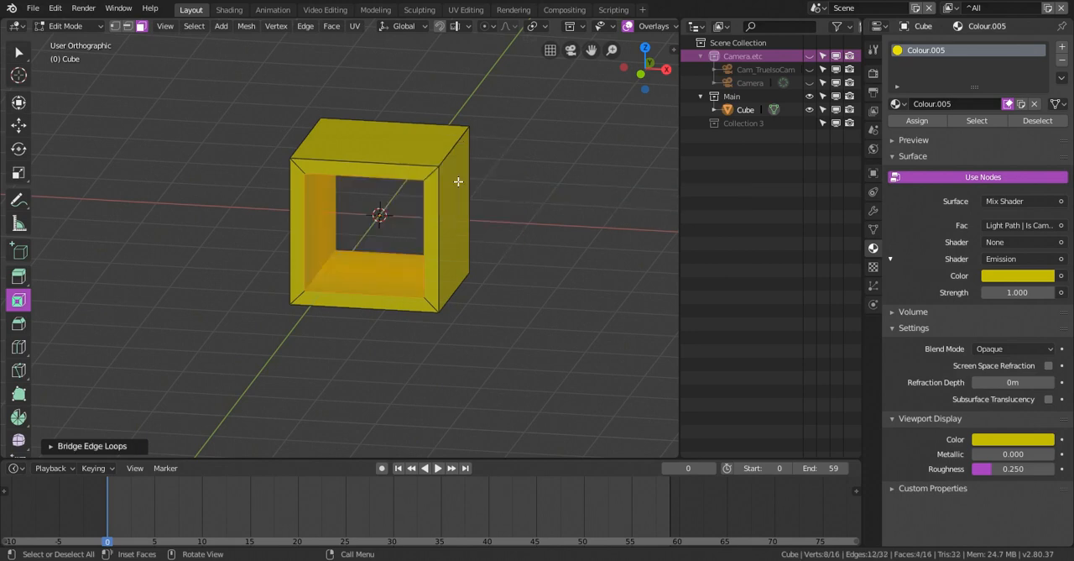
{"action": "middle_click_drag", "start_coordinate": [458, 181], "coordinate": [467, 174]}
{"action": "key", "text": "alt+a"}
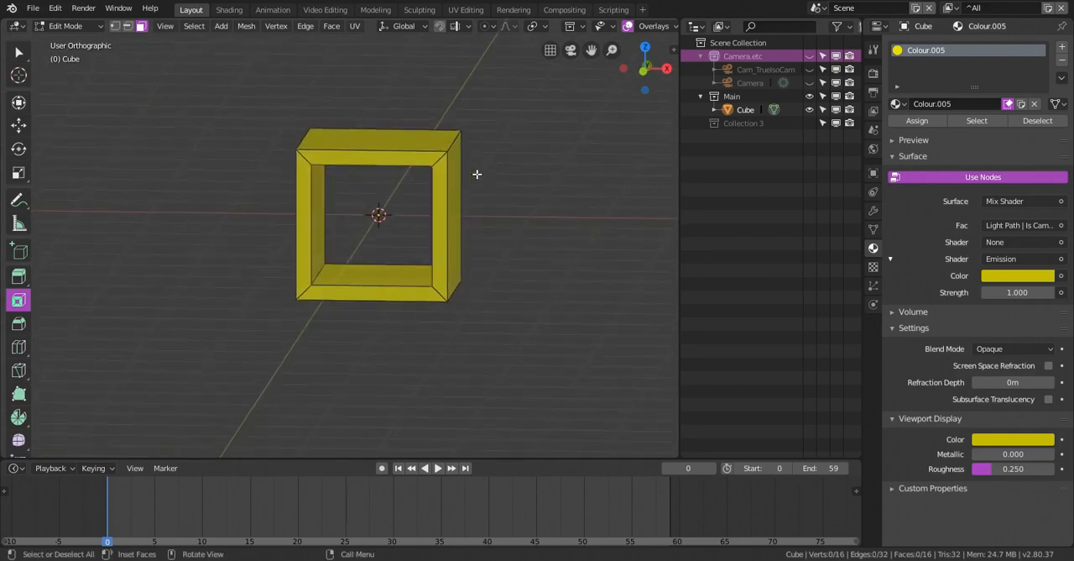
Duplicate the whole frame mesh in place and scale the copy down to nest inside the original, then return to Object Mode
{"action": "key", "text": "a"}
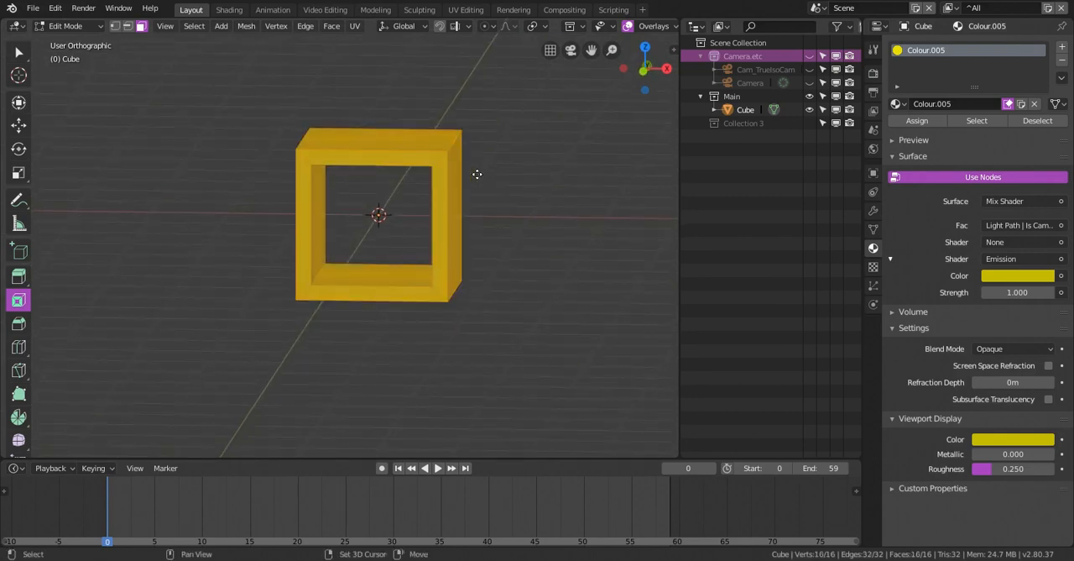
{"action": "key", "text": "shift+d"}
{"action": "right_click", "coordinate": [488, 170]}
{"action": "key", "text": "s"}
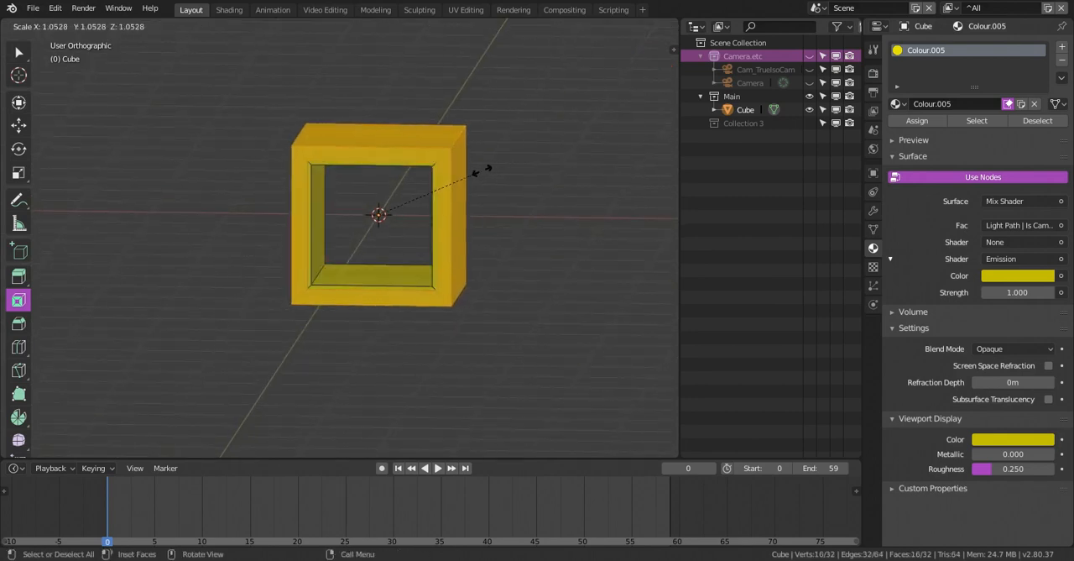
{"action": "left_click", "coordinate": [436, 177]}
{"action": "middle_click_drag", "start_coordinate": [463, 180], "coordinate": [425, 146]}
{"action": "left_click", "coordinate": [382, 111]}
{"action": "scroll", "coordinate": [460, 126], "scroll_direction": "down", "scroll_amount": 3}
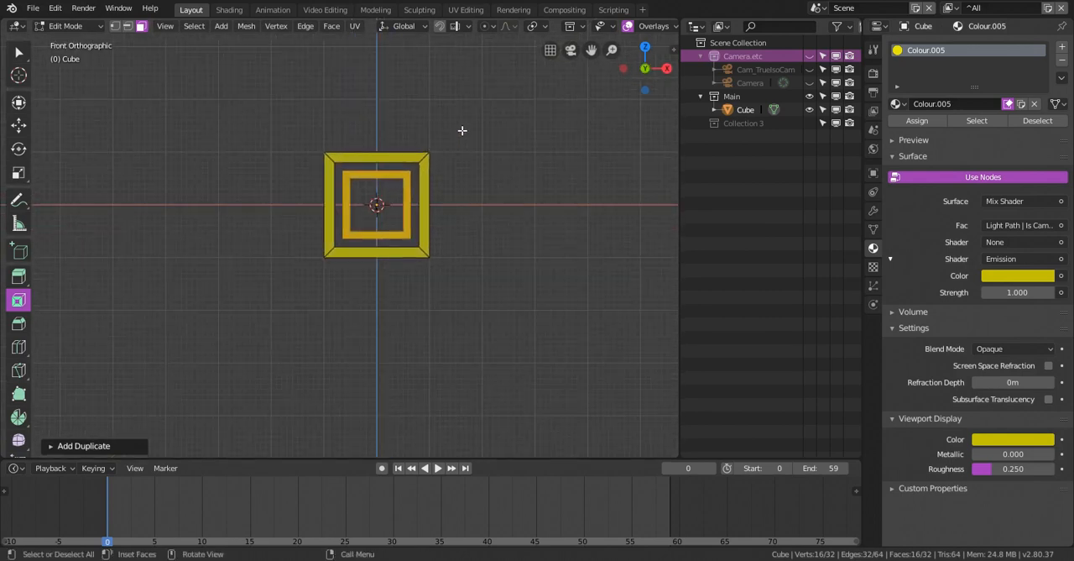
{"action": "scroll", "coordinate": [445, 173], "scroll_direction": "up", "scroll_amount": 1}
{"action": "key", "text": "Tab"}
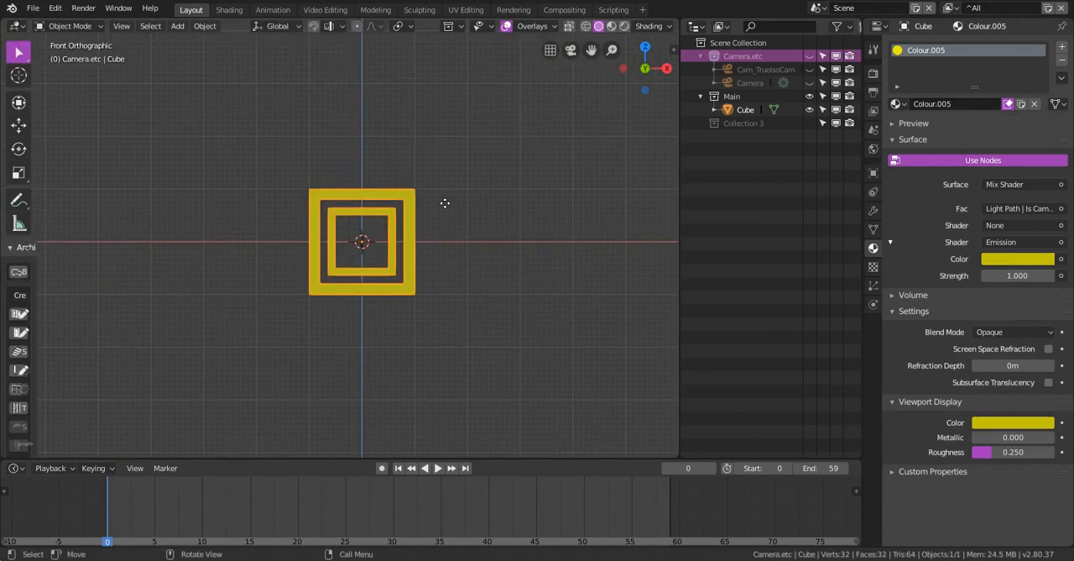
{"action": "right_click", "coordinate": [406, 183]}
Add a mesh plane and move it along the Y axis to a spot behind the cube
{"action": "middle_click_drag", "start_coordinate": [413, 178], "coordinate": [453, 169], "text": "shift"}
{"action": "key", "text": "shift+a"}
{"action": "mouse_move", "coordinate": [453, 170]}
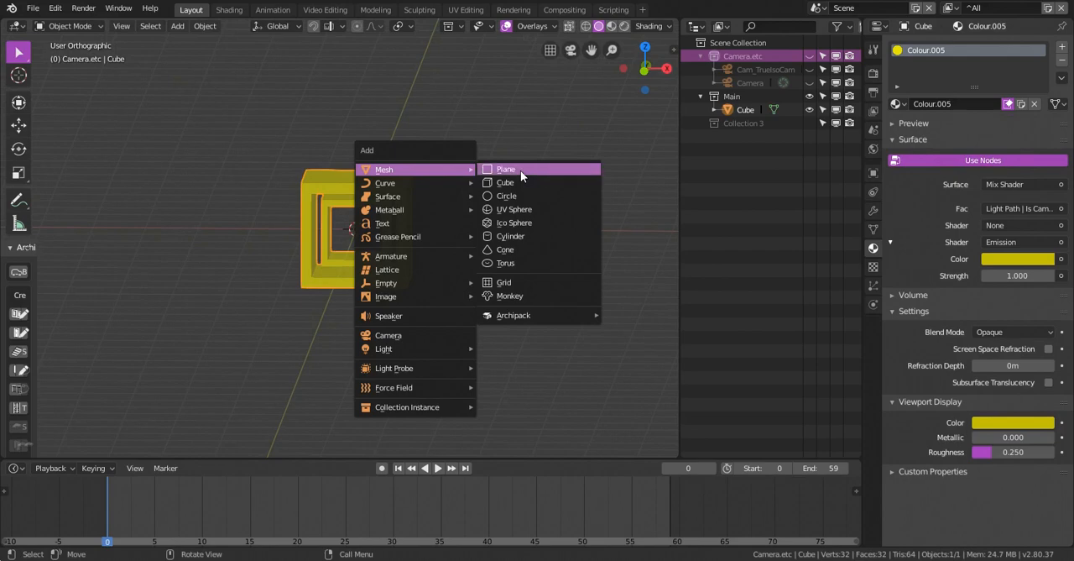
{"action": "left_click", "coordinate": [520, 171]}
{"action": "middle_click_drag", "start_coordinate": [534, 162], "coordinate": [474, 189]}
{"action": "key", "text": "g"}
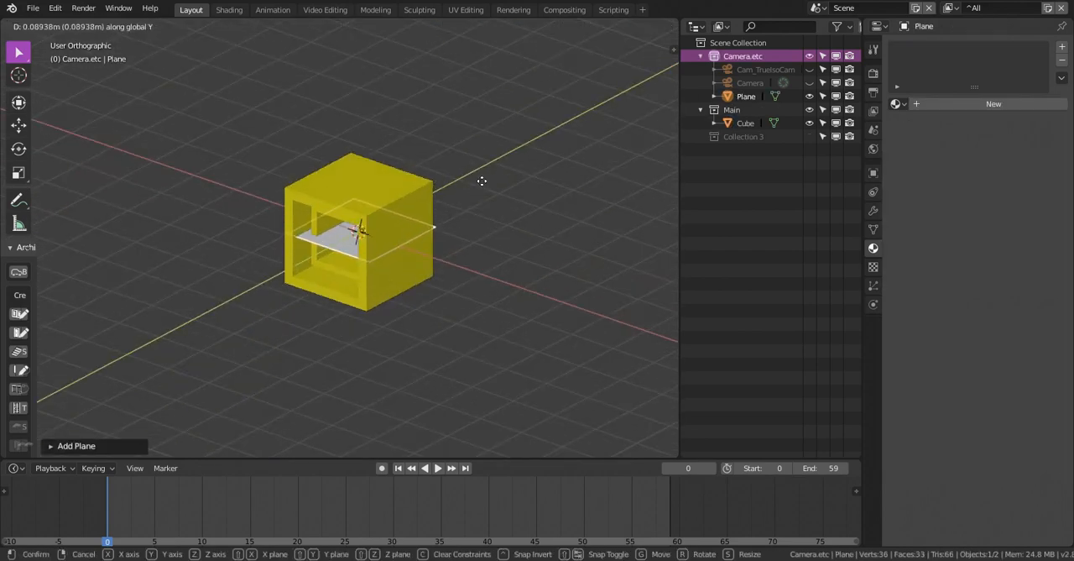
{"action": "left_click", "coordinate": [576, 117]}
{"action": "middle_click_drag", "start_coordinate": [576, 117], "coordinate": [471, 167], "text": "shift"}
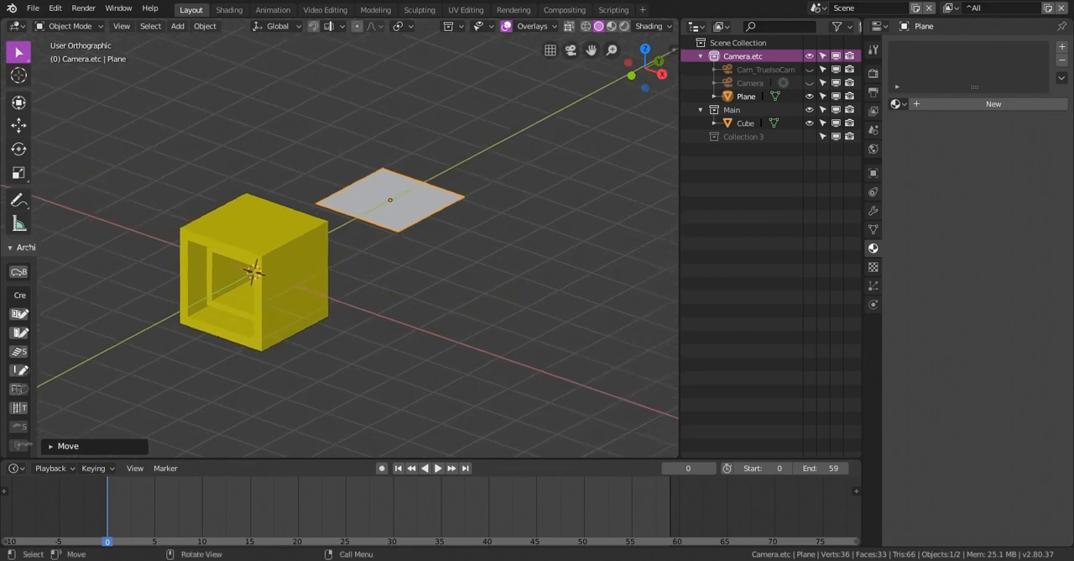
Rotate the plane 90 degrees about the X axis and scale it by 22 as a large backdrop
{"action": "type", "text": "rx90"}
{"action": "key", "text": "Return"}
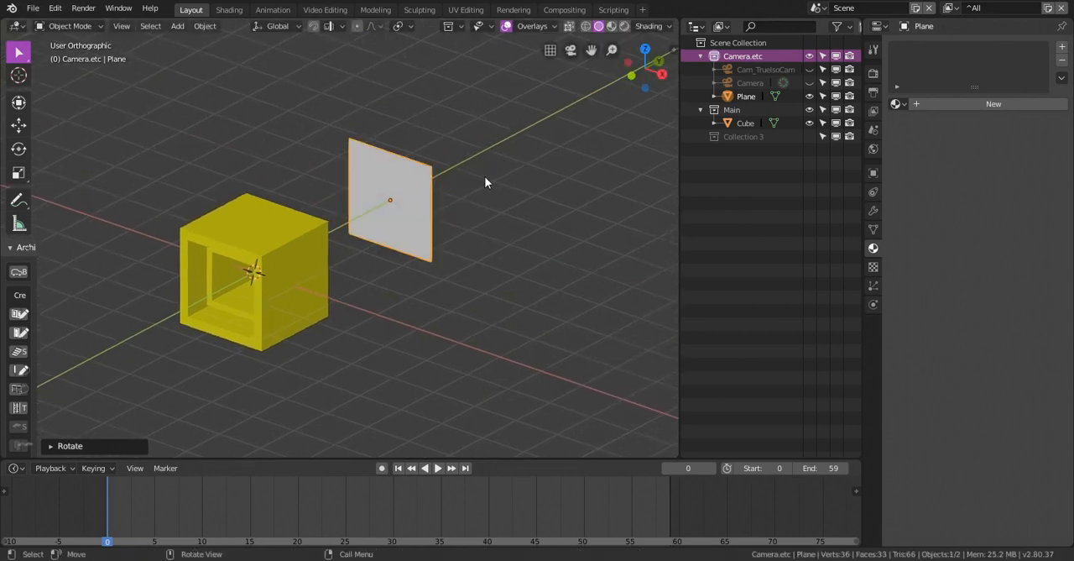
{"action": "middle_click_drag", "start_coordinate": [485, 183], "coordinate": [470, 185], "text": "shift"}
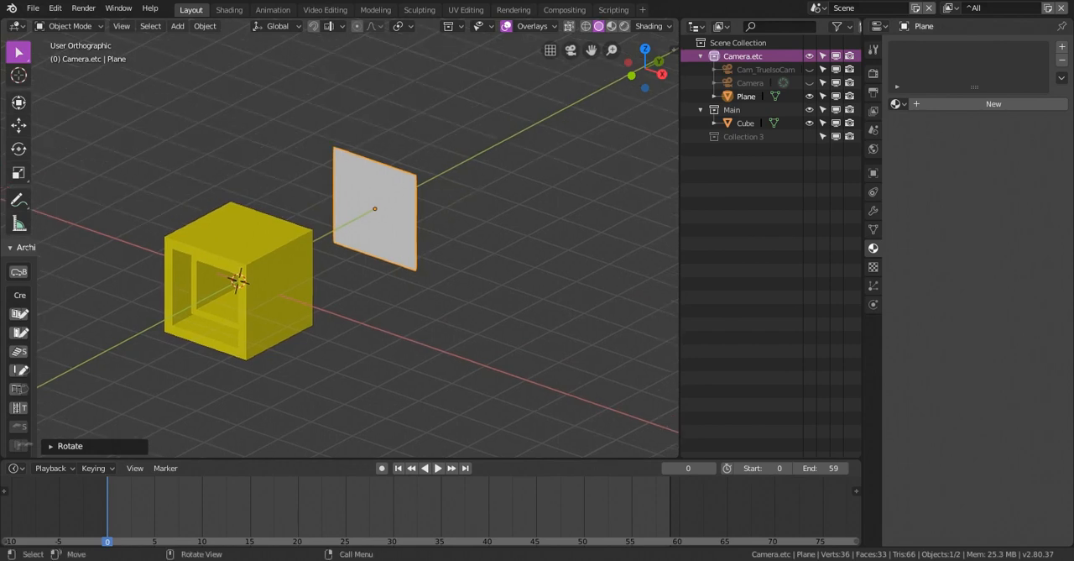
{"action": "type", "text": "s22"}
{"action": "key", "text": "Return"}
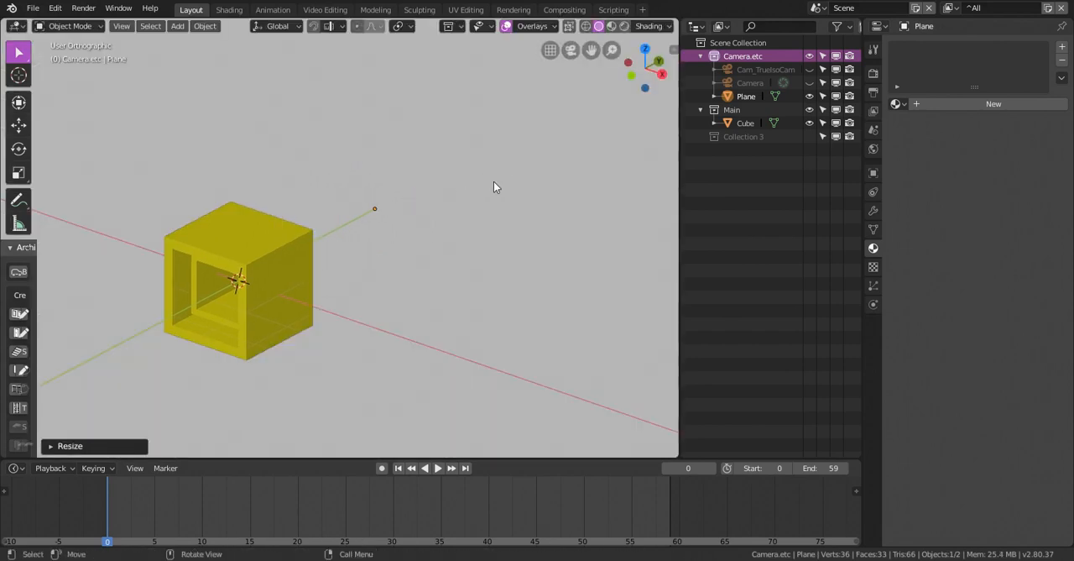
{"action": "scroll", "coordinate": [493, 181], "scroll_direction": "down", "scroll_amount": 5}
{"action": "middle_click_drag", "start_coordinate": [508, 167], "coordinate": [366, 214], "text": "shift"}
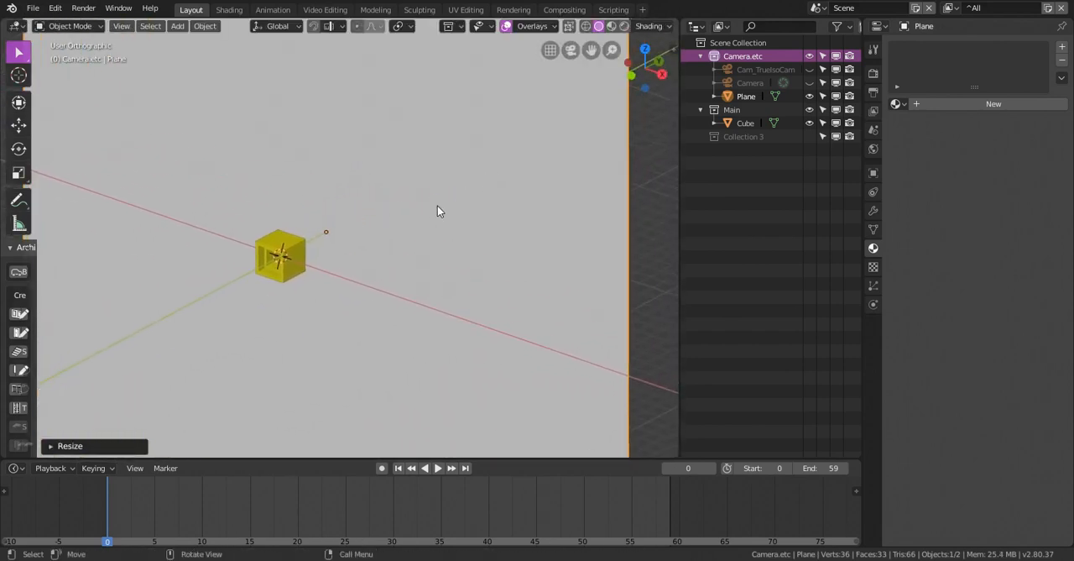
{"action": "middle_click_drag", "start_coordinate": [438, 204], "coordinate": [457, 187], "text": "shift"}
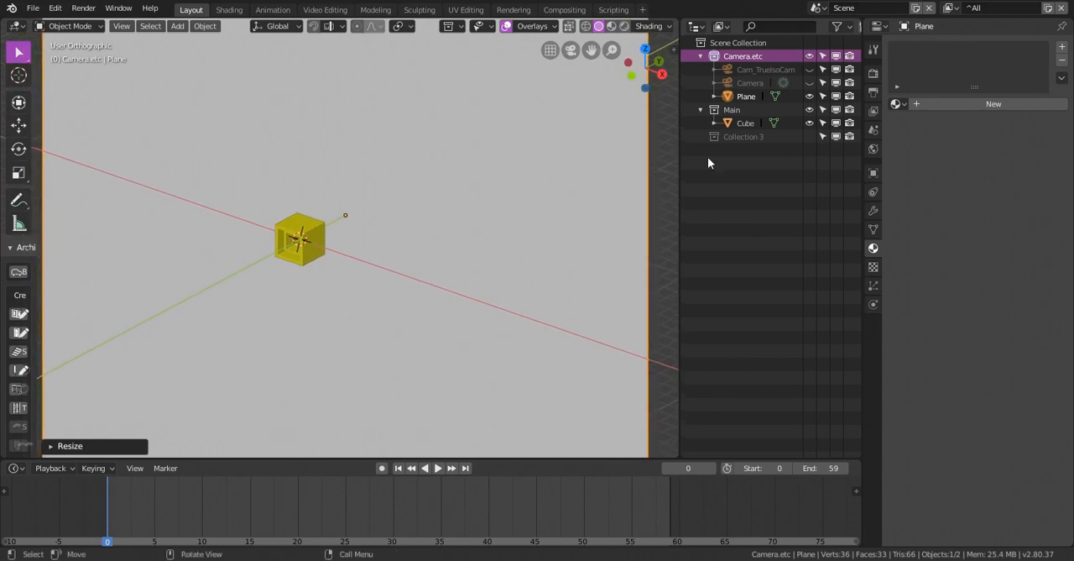
Assign the existing ^White material to the backdrop plane
{"action": "left_click", "coordinate": [906, 103]}
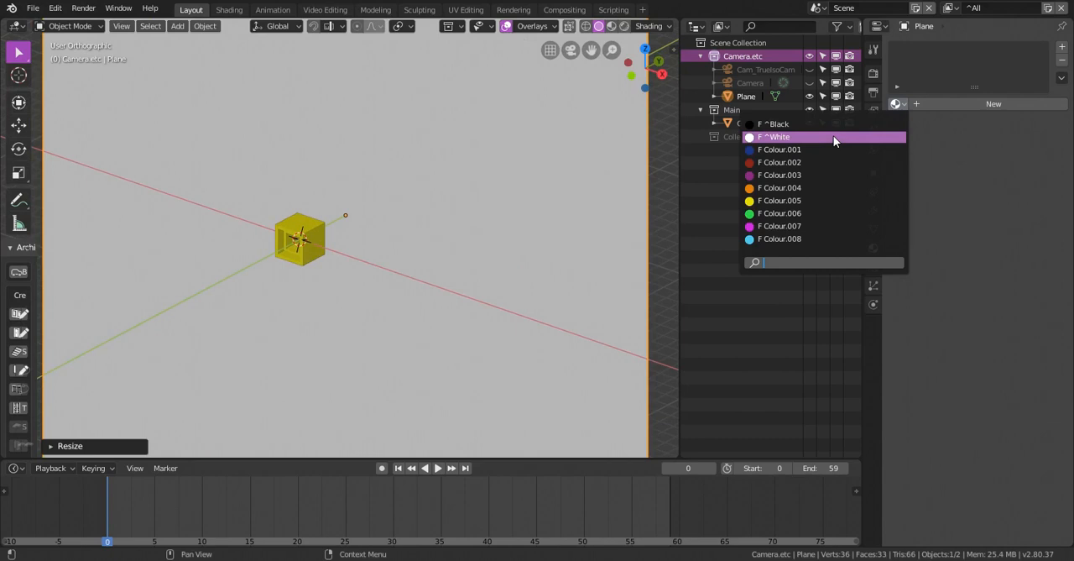
{"action": "left_click", "coordinate": [833, 136]}
{"action": "middle_click_drag", "start_coordinate": [518, 205], "coordinate": [549, 193], "text": "shift"}
{"action": "middle_click_drag", "start_coordinate": [477, 216], "coordinate": [407, 219]}
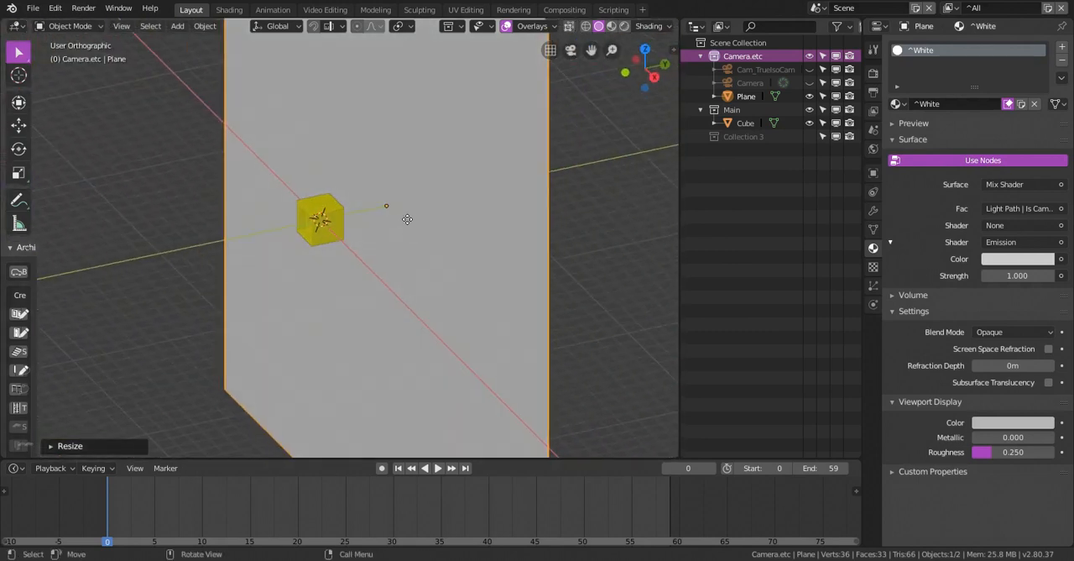
Move the white backdrop plane along the Y axis, much farther behind the cube
{"action": "key", "text": "g"}
{"action": "key", "text": "y"}
{"action": "left_click", "coordinate": [594, 172]}
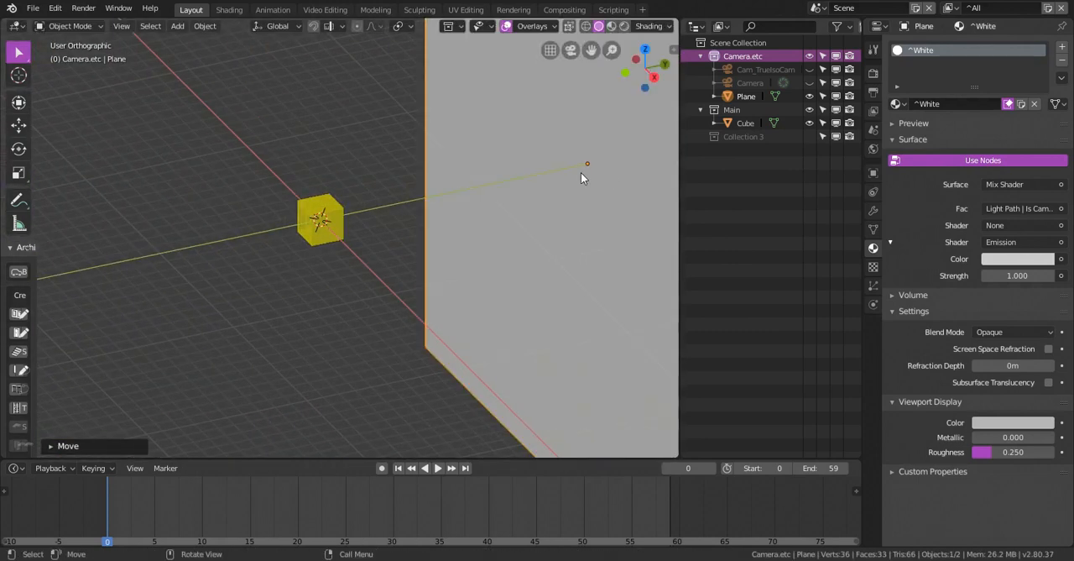
{"action": "mouse_move", "coordinate": [580, 172]}
{"action": "middle_mouse_down", "text": "shift"}
{"action": "mouse_move", "coordinate": [380, 192]}
{"action": "mouse_move", "coordinate": [363, 226]}
{"action": "mouse_move", "coordinate": [437, 213]}
{"action": "middle_mouse_up", "text": "shift"}
{"action": "scroll", "coordinate": [382, 192], "scroll_direction": "down", "scroll_amount": 2}
{"action": "key", "text": "g"}
{"action": "key", "text": "y"}
{"action": "left_click", "coordinate": [400, 209]}
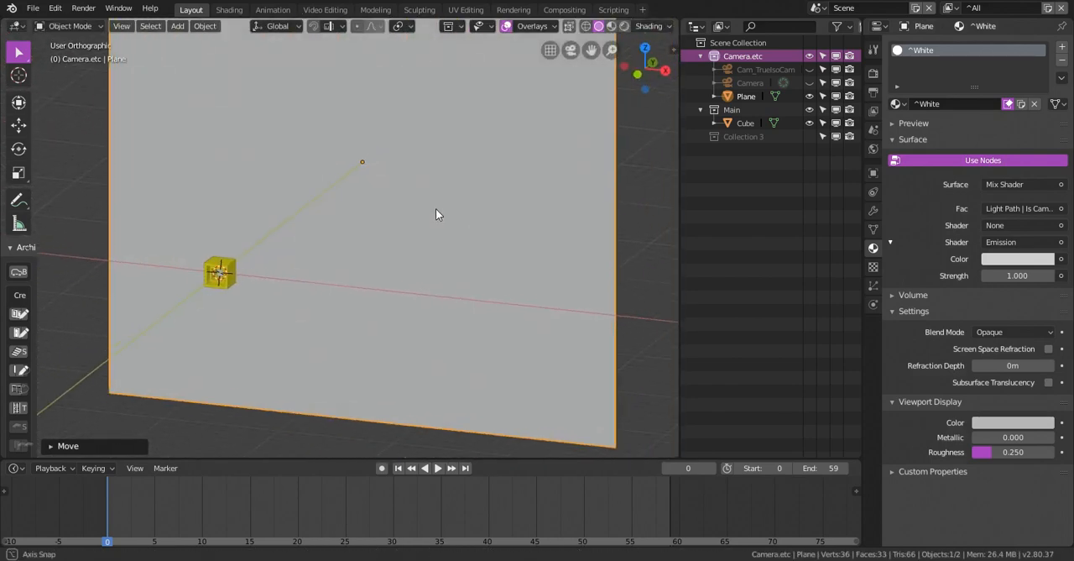
Scale the yellow cube to about 0.41 and move it to the camera frame's lower-left corner, about -2.2 m in X and -1 m in Z
{"action": "left_click", "coordinate": [229, 10]}
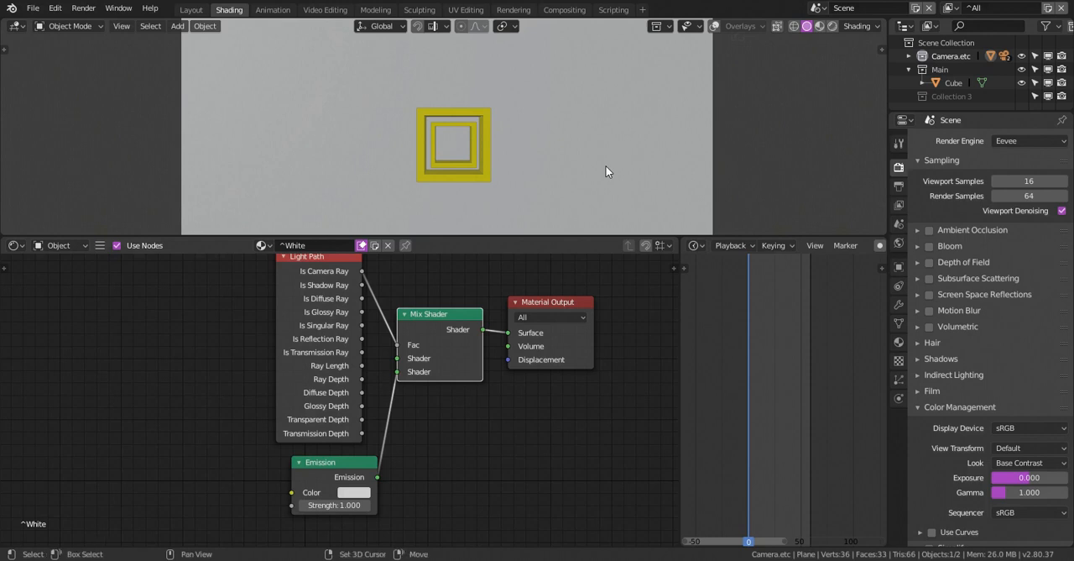
{"action": "key", "text": "KP_0"}
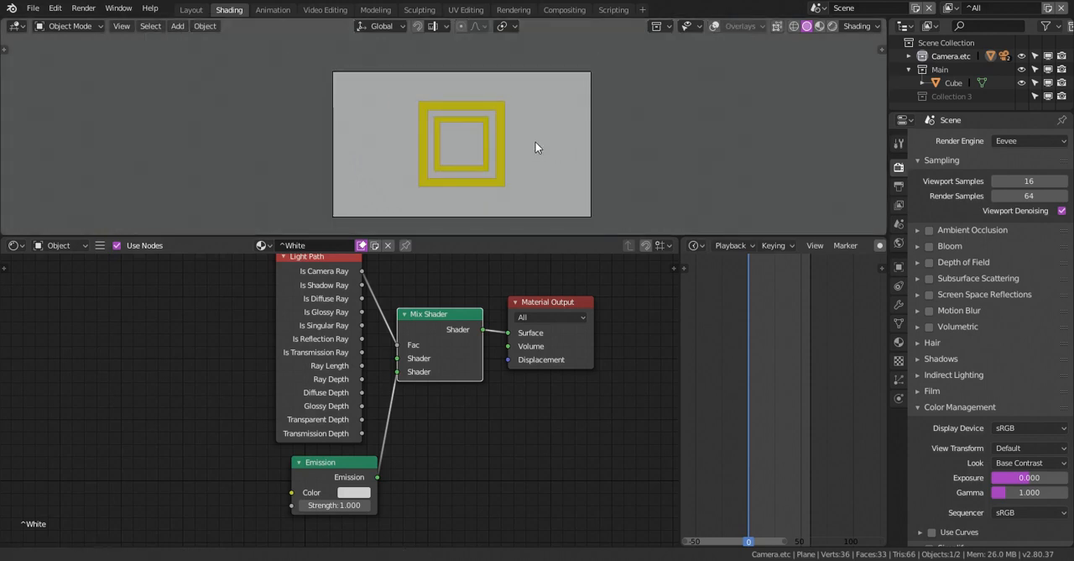
{"action": "mouse_move", "coordinate": [535, 148]}
{"action": "middle_mouse_down", "text": "shift"}
{"action": "mouse_move", "coordinate": [537, 125]}
{"action": "mouse_move", "coordinate": [537, 146]}
{"action": "middle_mouse_up", "text": "shift"}
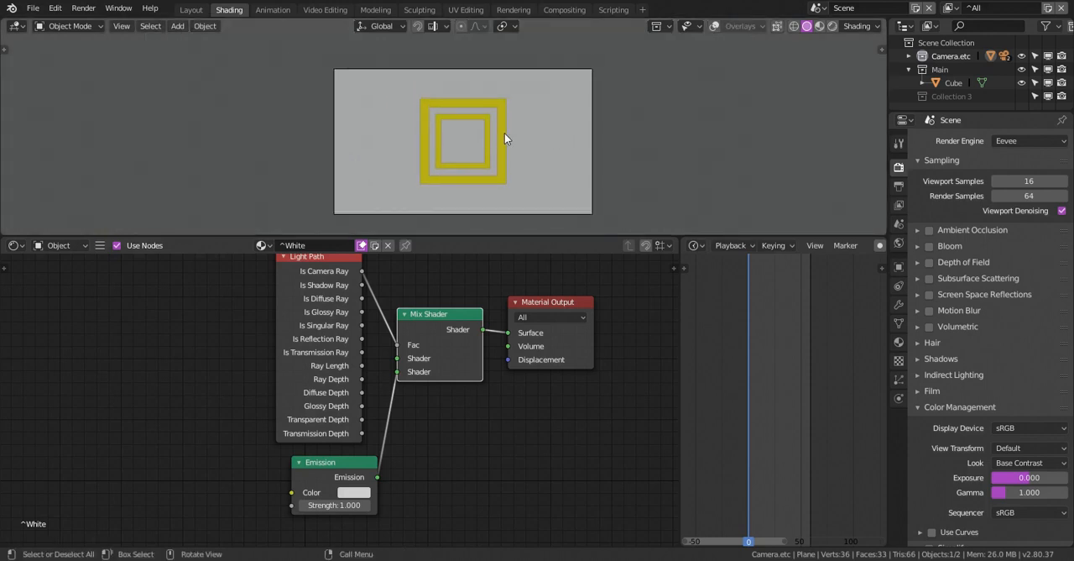
{"action": "left_click", "coordinate": [504, 134]}
{"action": "key", "text": "s"}
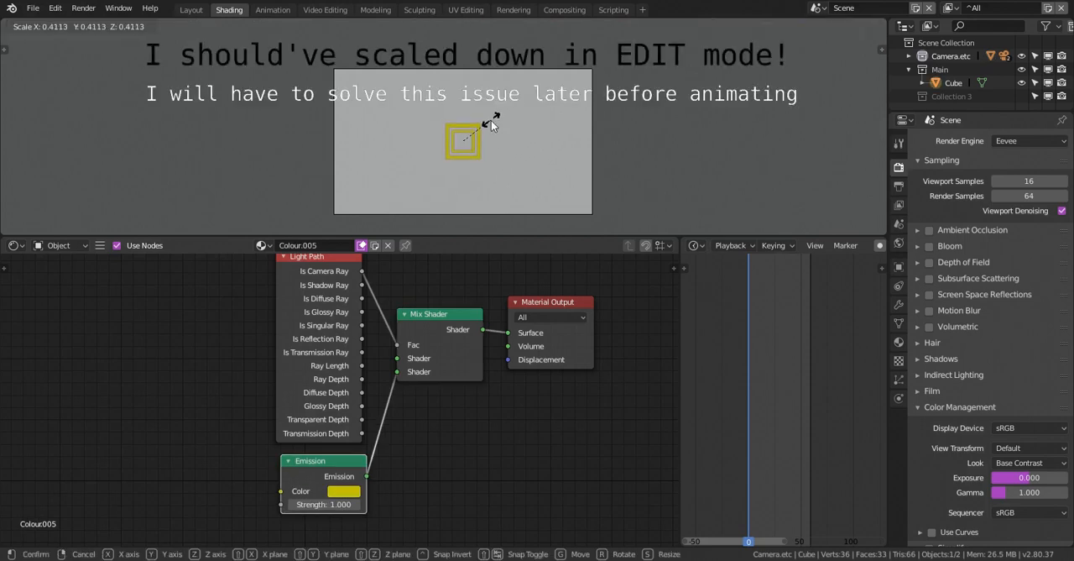
{"action": "left_click", "coordinate": [491, 120]}
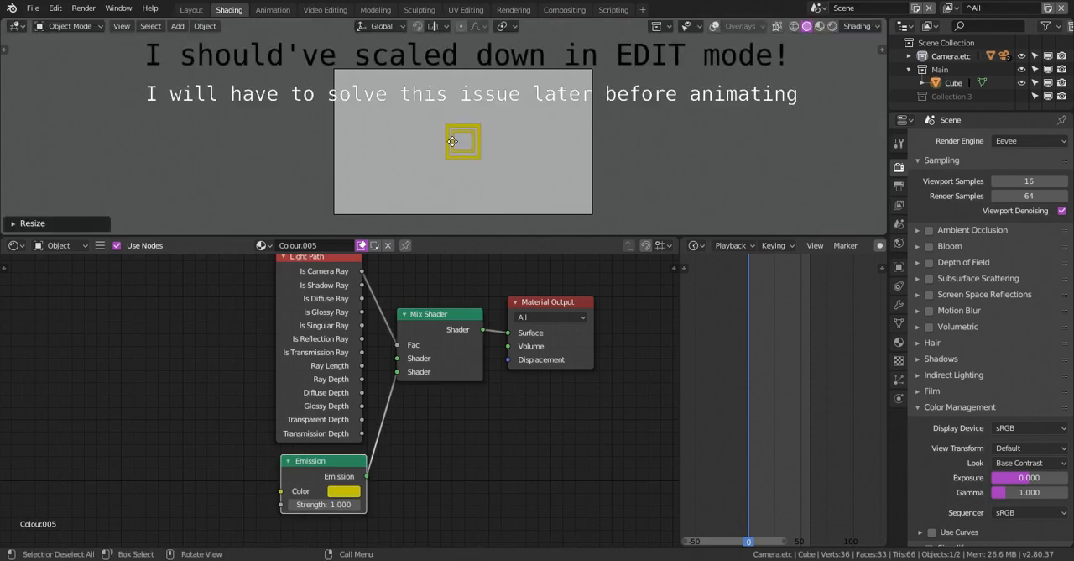
{"action": "key", "text": "g"}
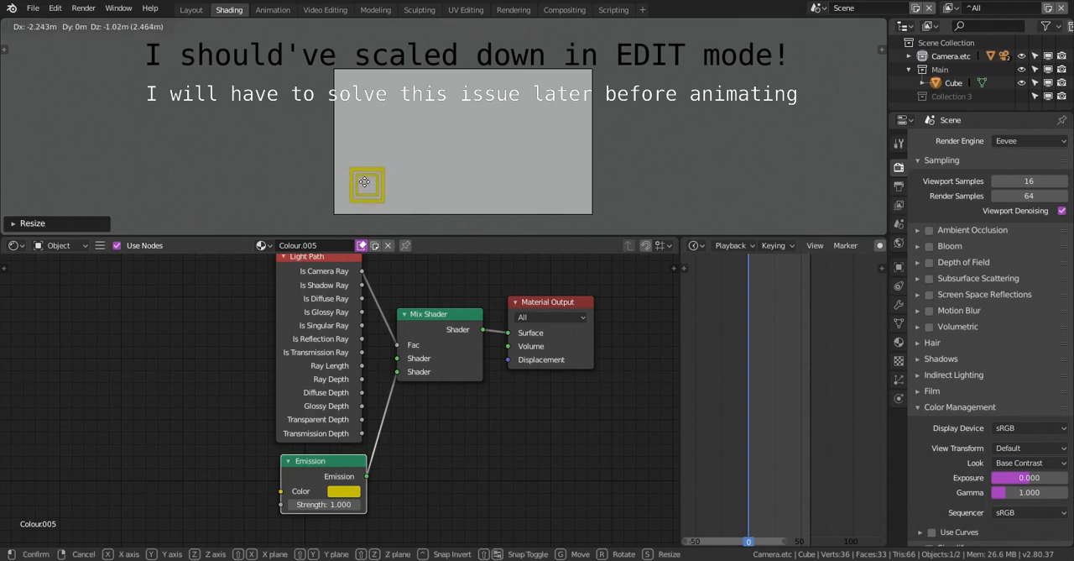
{"action": "left_click", "coordinate": [321, 34]}
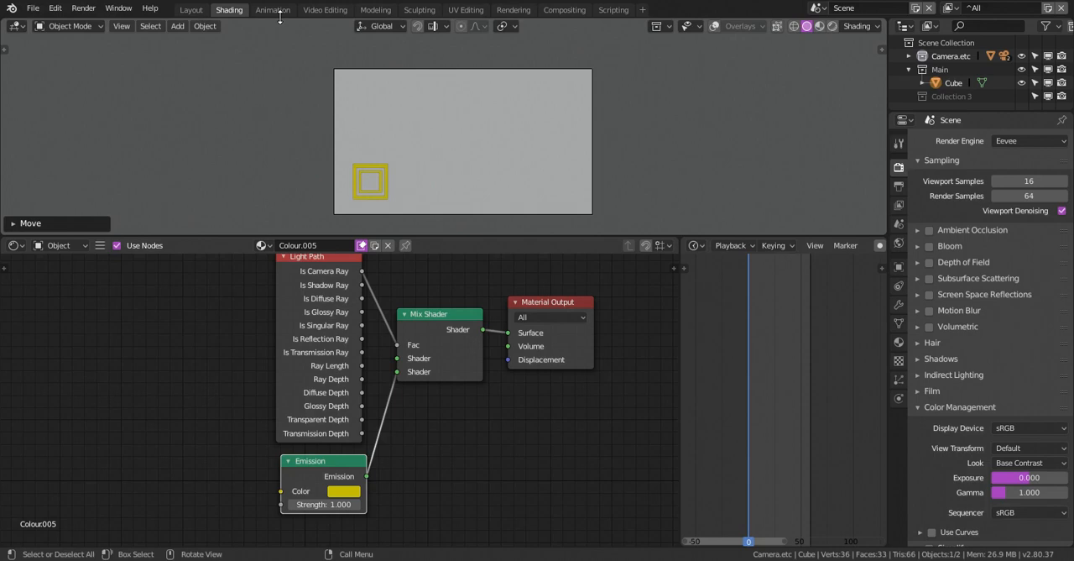
Add a text object at the world origin and open its font settings
{"action": "left_click", "coordinate": [193, 9]}
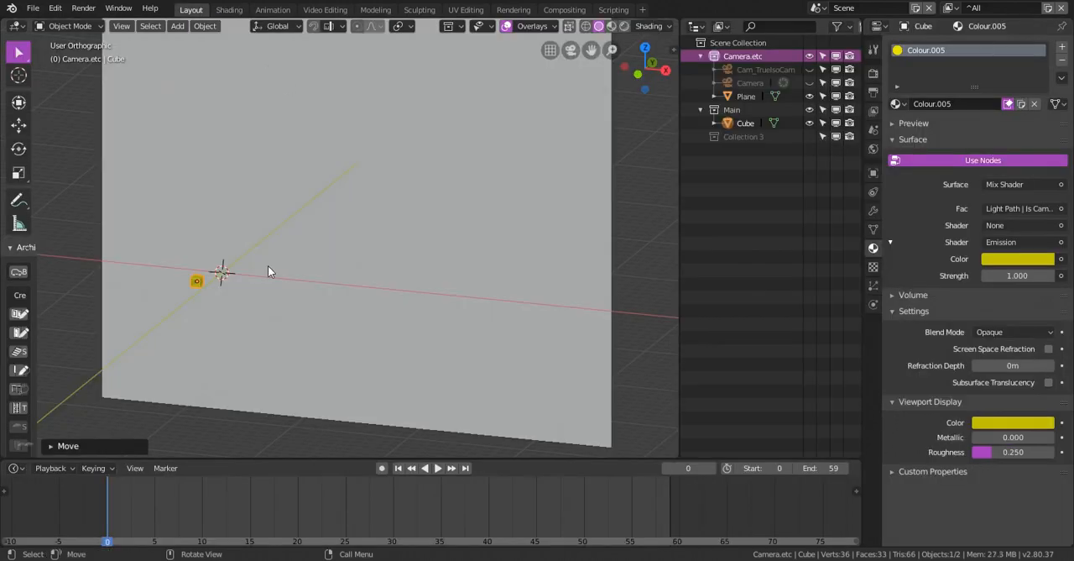
{"action": "key", "text": "shift+a"}
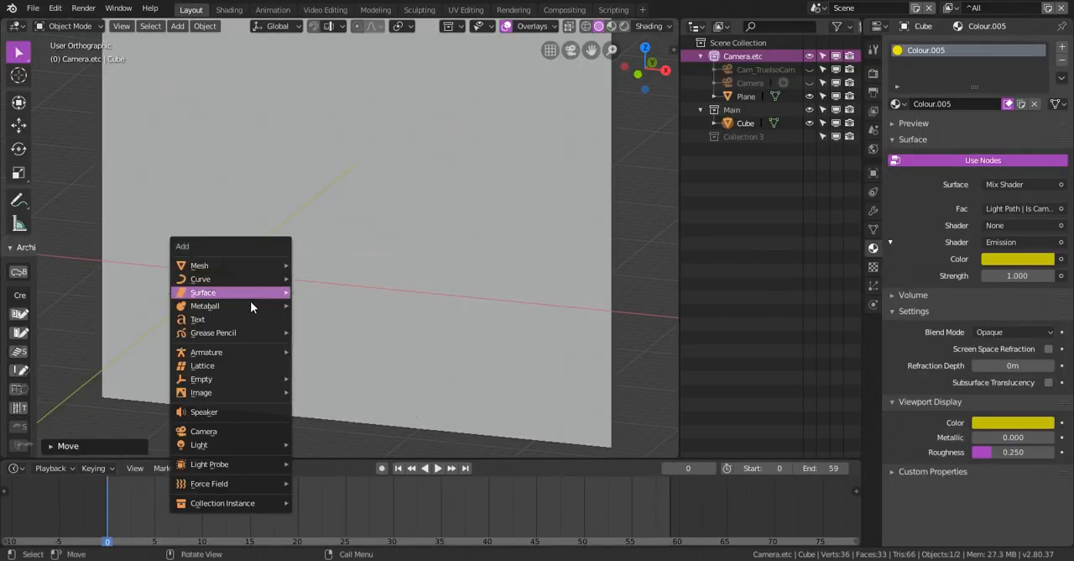
{"action": "left_click", "coordinate": [243, 319]}
{"action": "middle_click_drag", "start_coordinate": [343, 251], "coordinate": [408, 241], "text": "shift"}
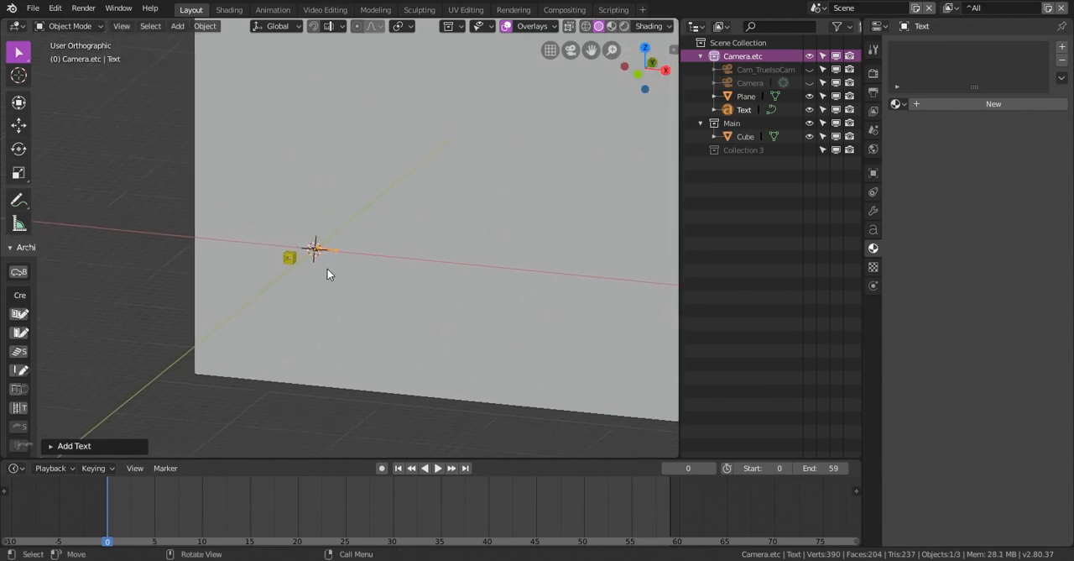
{"action": "scroll", "coordinate": [327, 267], "scroll_direction": "up", "scroll_amount": 9}
{"action": "middle_click_drag", "start_coordinate": [335, 228], "coordinate": [365, 224]}
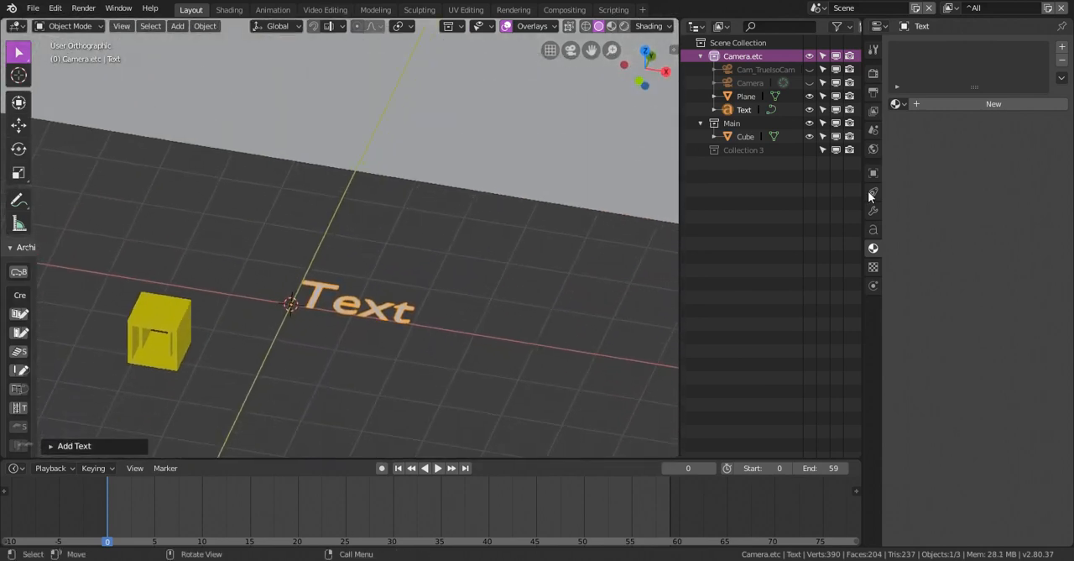
{"action": "left_click", "coordinate": [873, 229]}
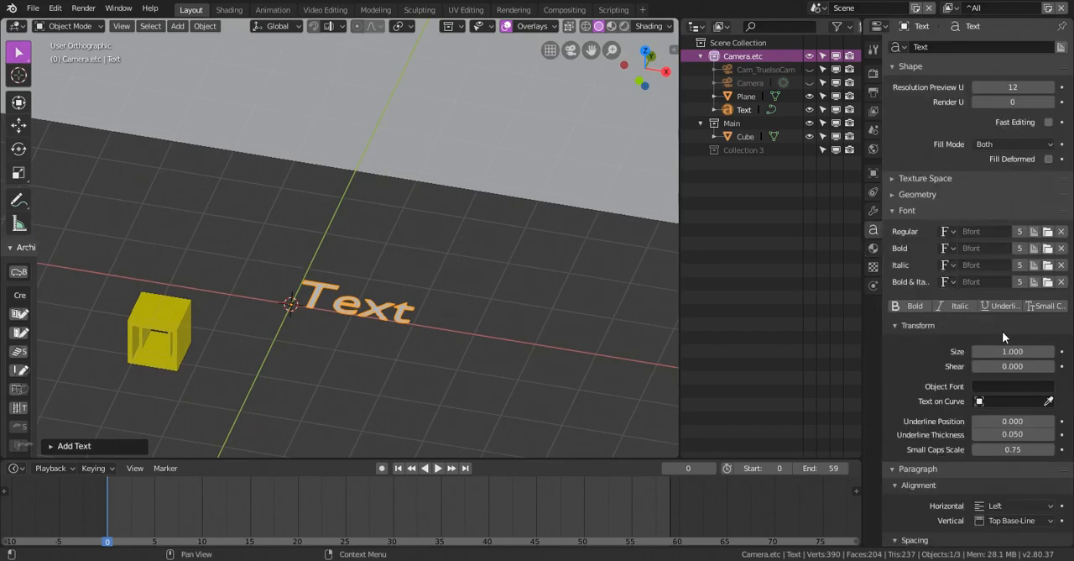
Load MASQUE_.ttf from C:\Windows\Fonts as the text object's regular font
{"action": "left_click", "coordinate": [1047, 231]}
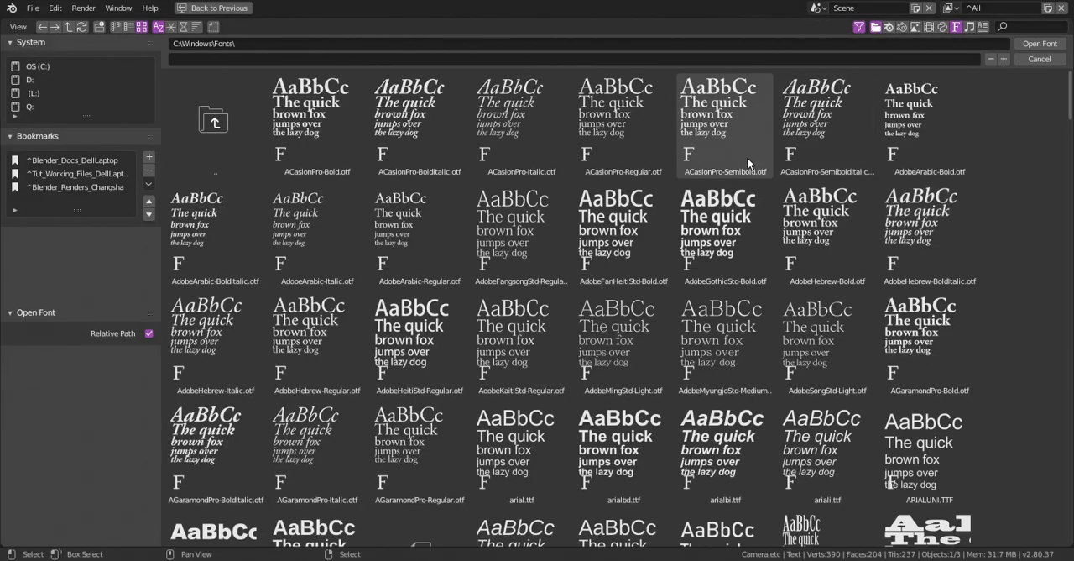
{"action": "left_click", "coordinate": [183, 27]}
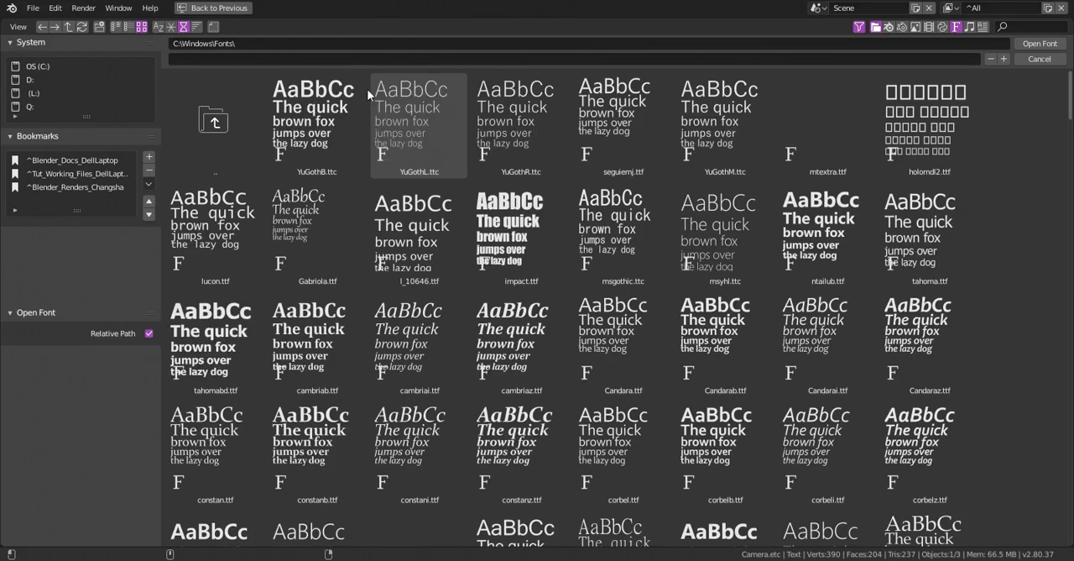
{"action": "left_click_drag", "start_coordinate": [1071, 109], "coordinate": [1071, 537]}
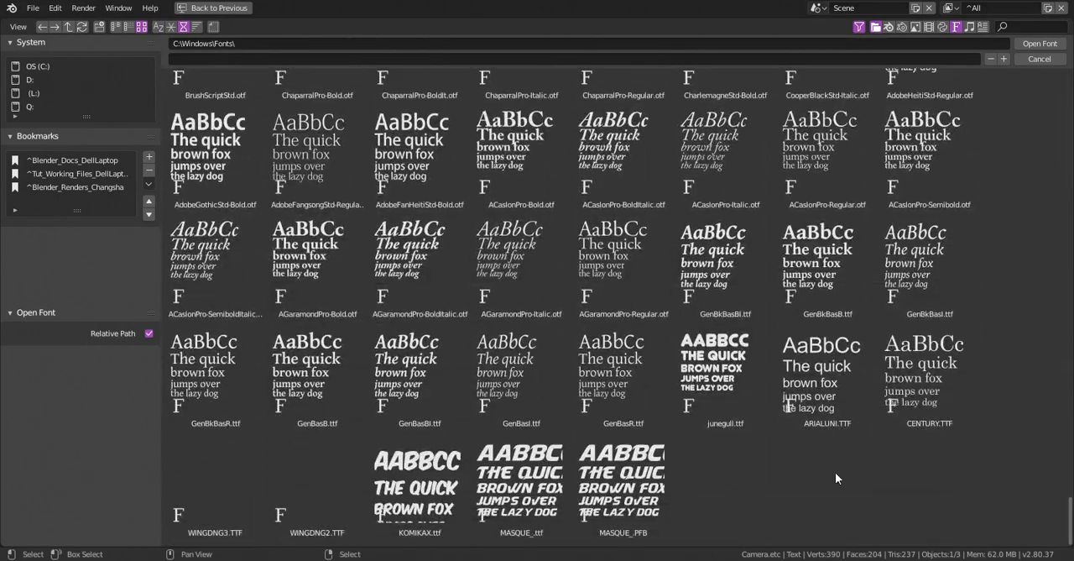
{"action": "left_click", "coordinate": [522, 474]}
{"action": "double_click", "coordinate": [543, 476]}
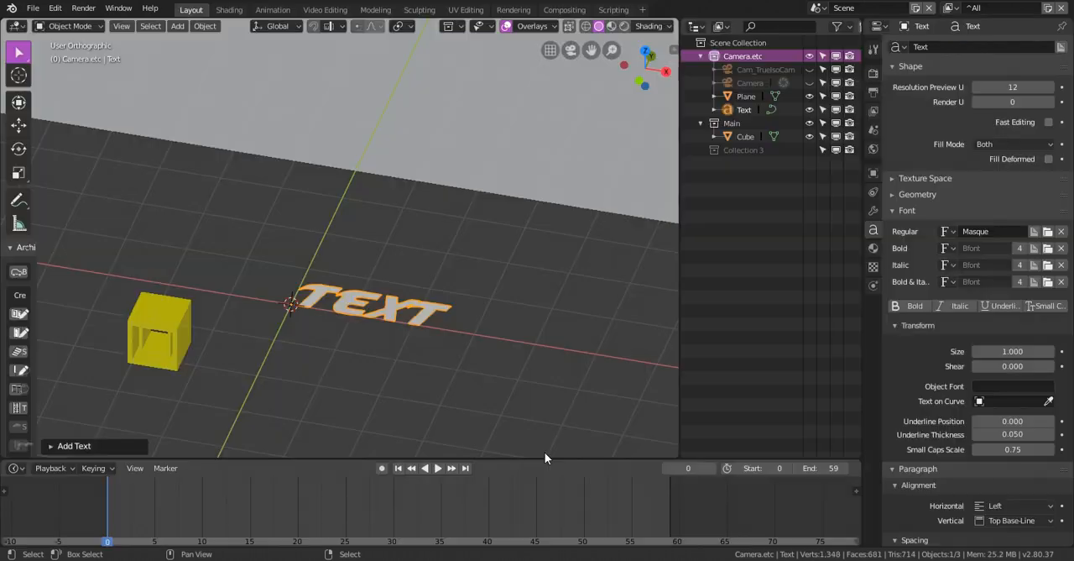
Load KOMIKAX.ttf from C:\Windows\Fonts as the text object's regular font
{"action": "left_click", "coordinate": [1048, 231]}
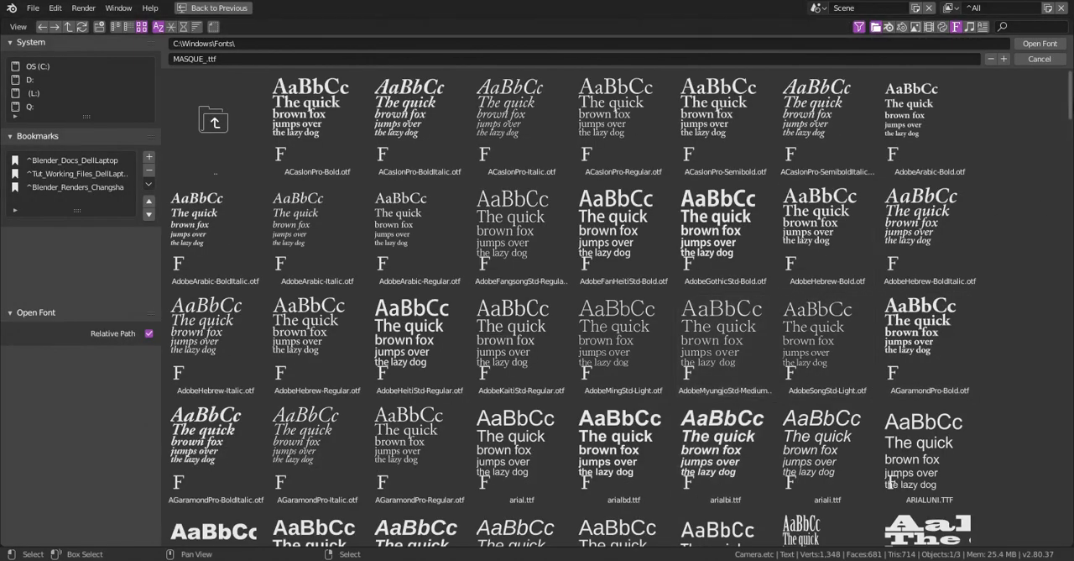
{"action": "left_click", "coordinate": [184, 27]}
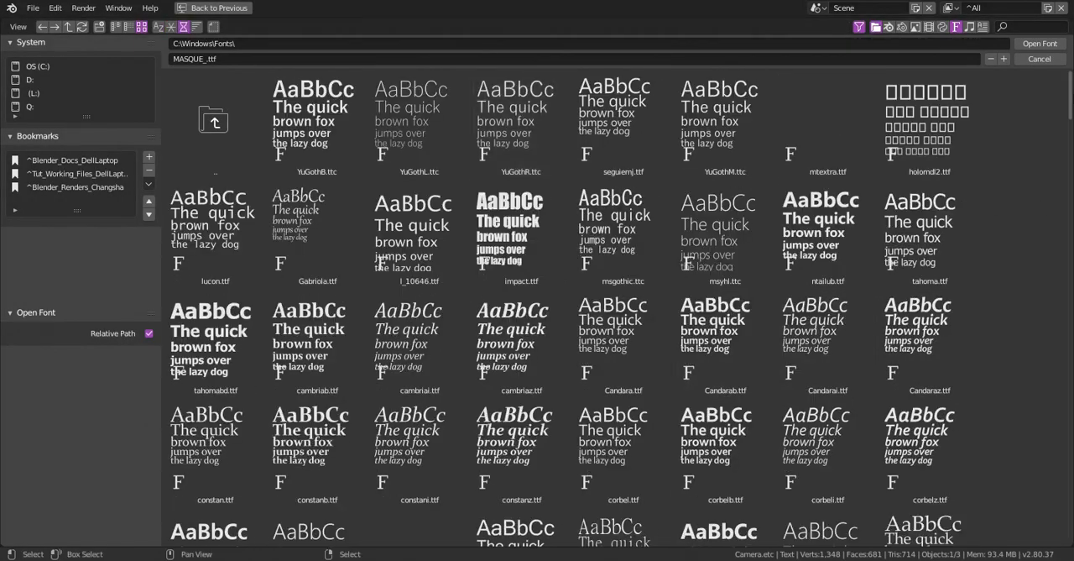
{"action": "left_click_drag", "start_coordinate": [1071, 86], "coordinate": [1071, 533]}
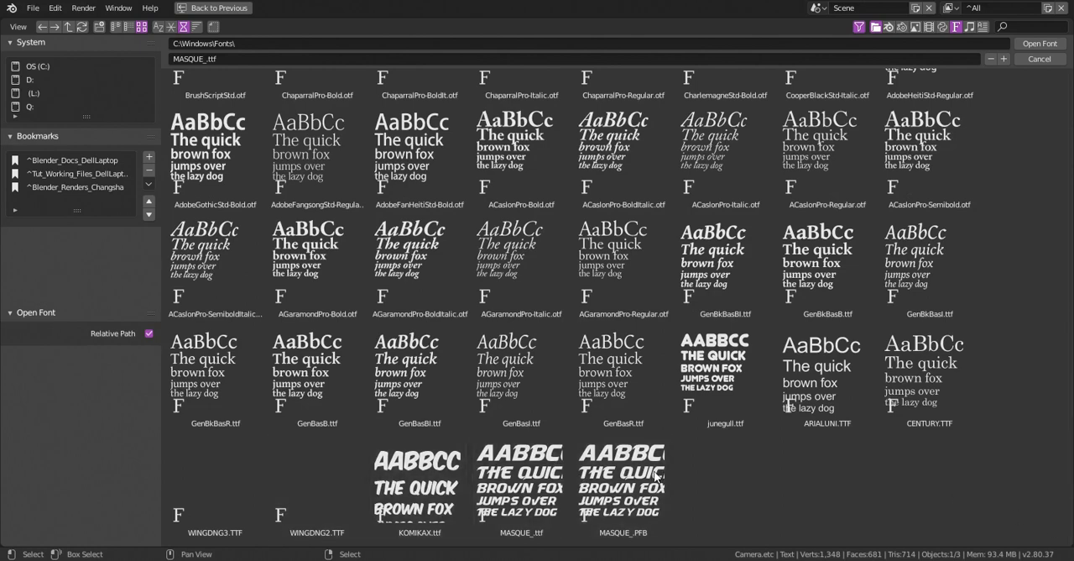
{"action": "double_click", "coordinate": [430, 445]}
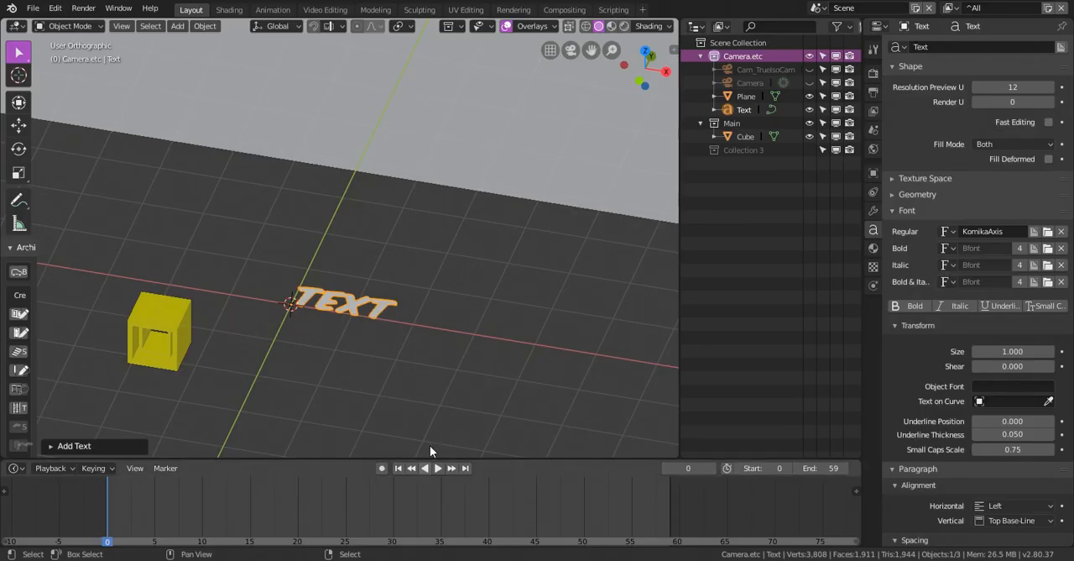
Rotate the text object 90 degrees about the X axis so that it stands upright
{"action": "middle_click_drag", "start_coordinate": [373, 308], "coordinate": [390, 315], "text": "shift"}
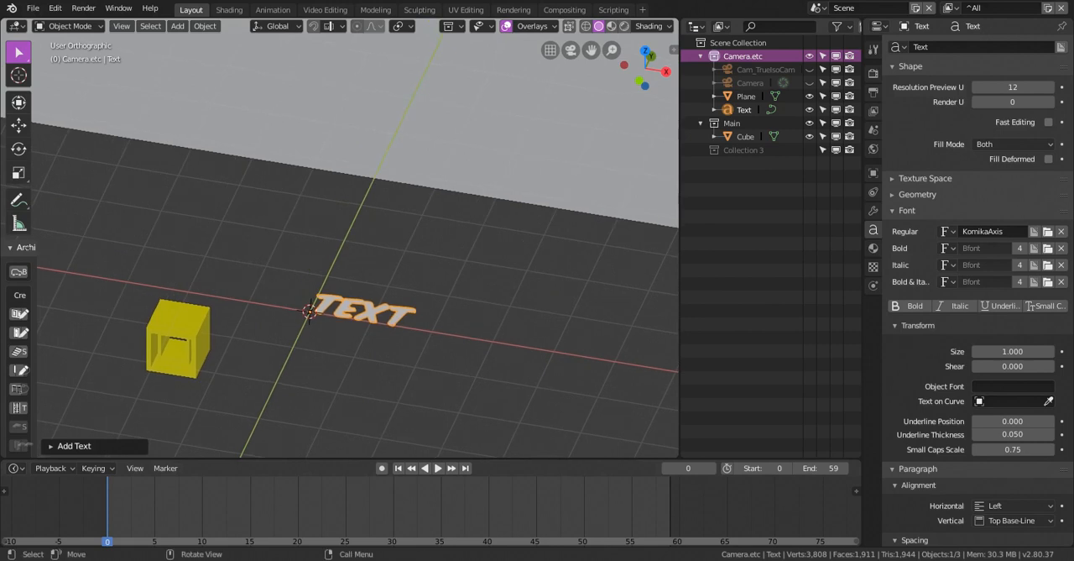
{"action": "type", "text": "rx90"}
{"action": "key", "text": "Return"}
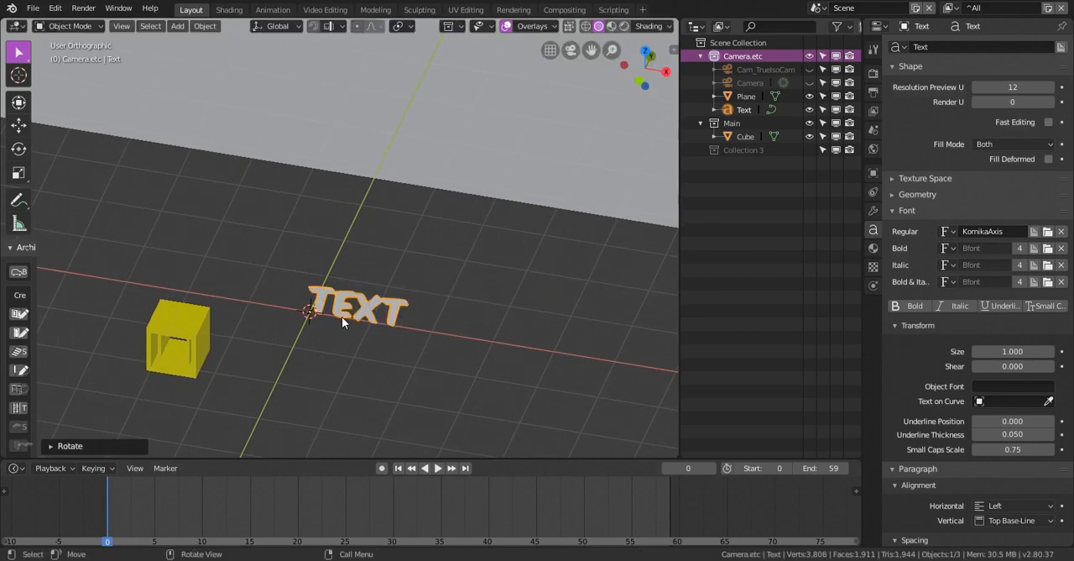
Move the text object right beside the yellow cube in the camera frame, about -1.7 m in X and -1.2 m in Z
{"action": "middle_click_drag", "start_coordinate": [342, 316], "coordinate": [321, 32]}
{"action": "left_click", "coordinate": [234, 10]}
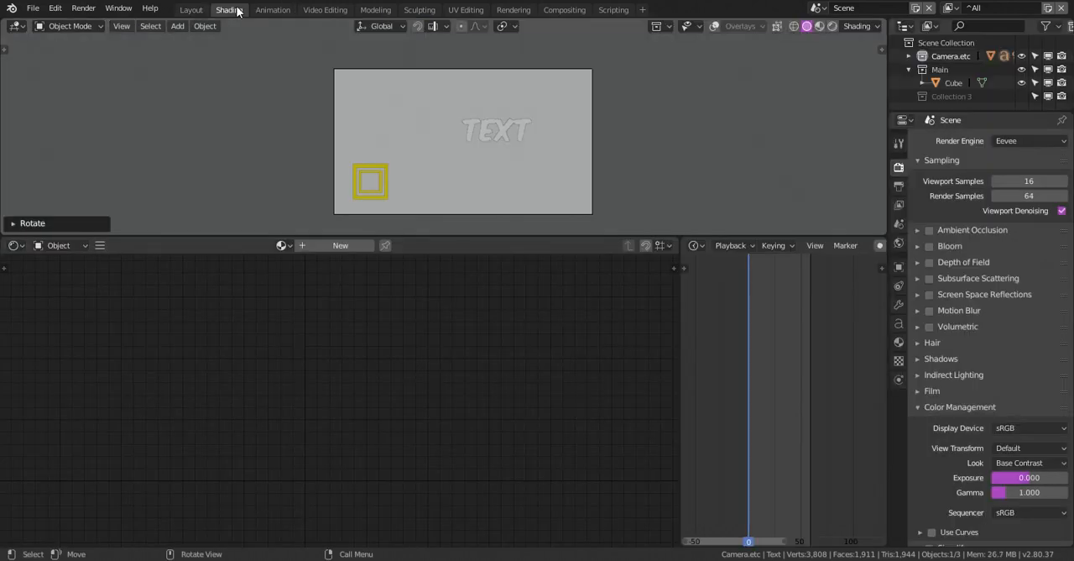
{"action": "left_click", "coordinate": [504, 136]}
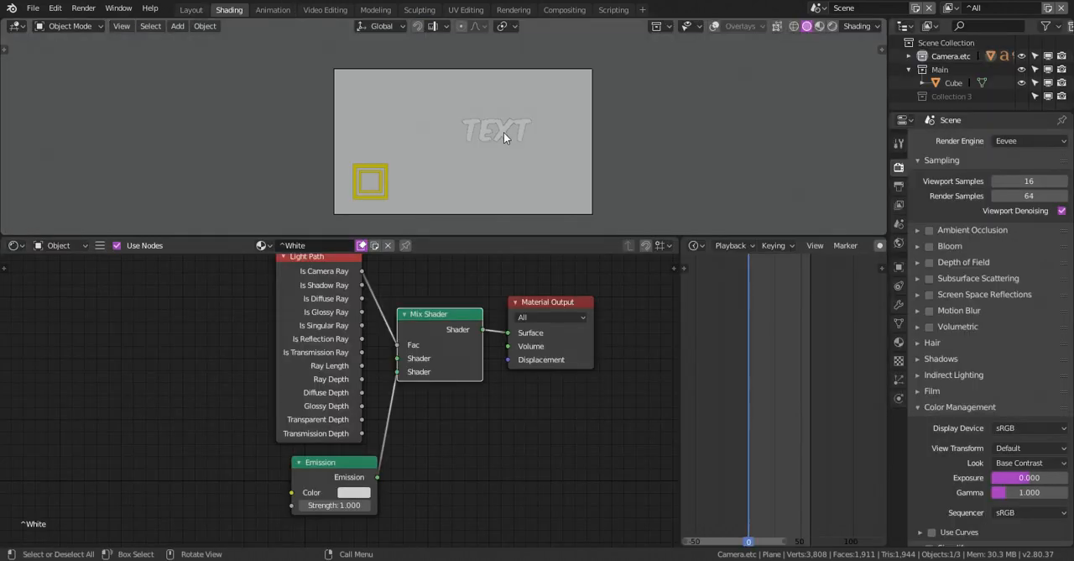
{"action": "left_click", "coordinate": [504, 136]}
{"action": "key", "text": "g"}
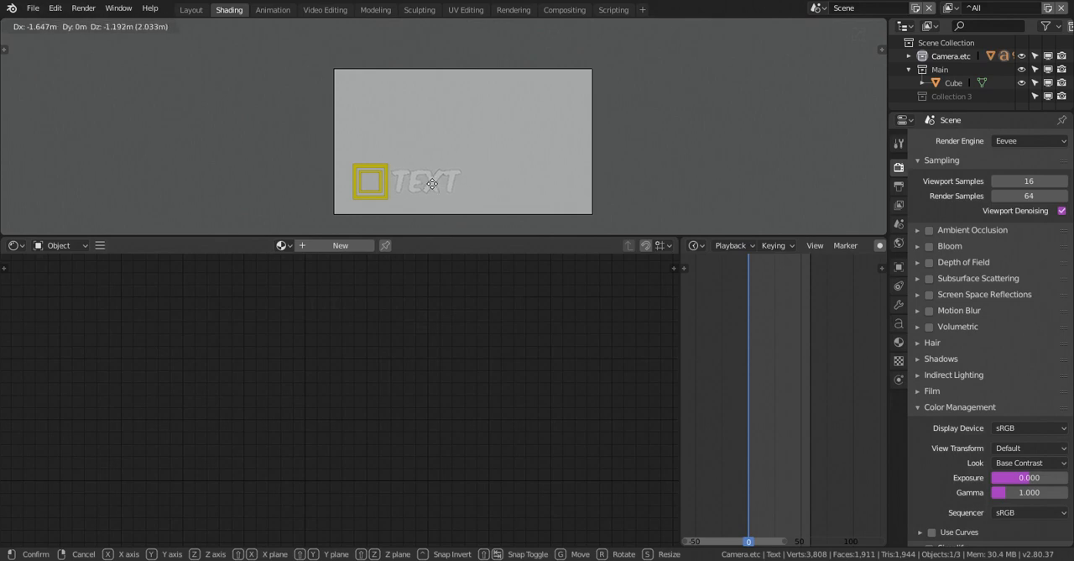
{"action": "left_click", "coordinate": [432, 184]}
{"action": "scroll", "coordinate": [403, 182], "scroll_direction": "up", "scroll_amount": 6}
{"action": "key", "text": "g"}
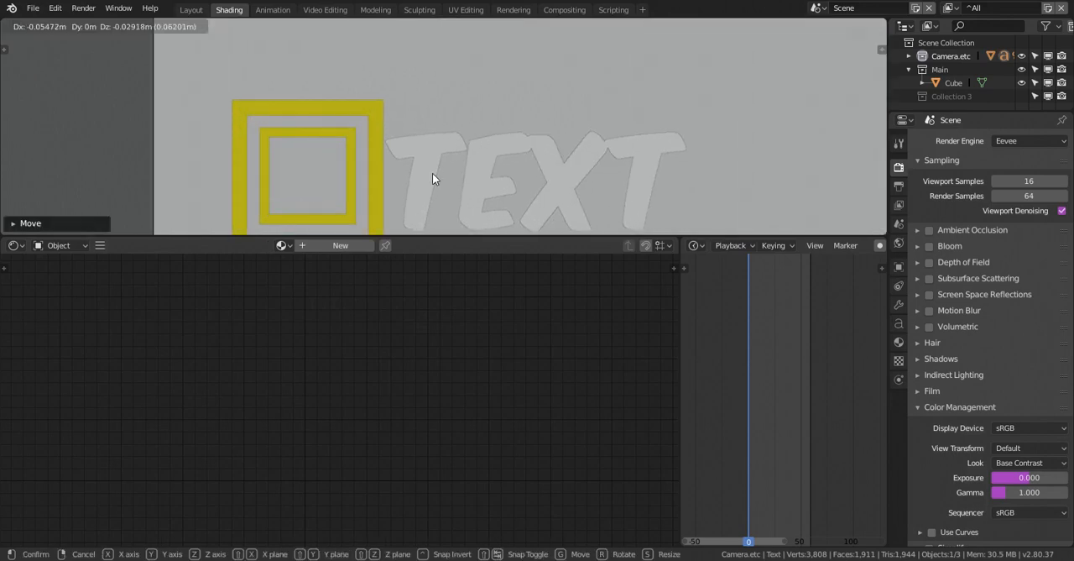
{"action": "left_click", "coordinate": [432, 172]}
{"action": "scroll", "coordinate": [433, 173], "scroll_direction": "down", "scroll_amount": 5}
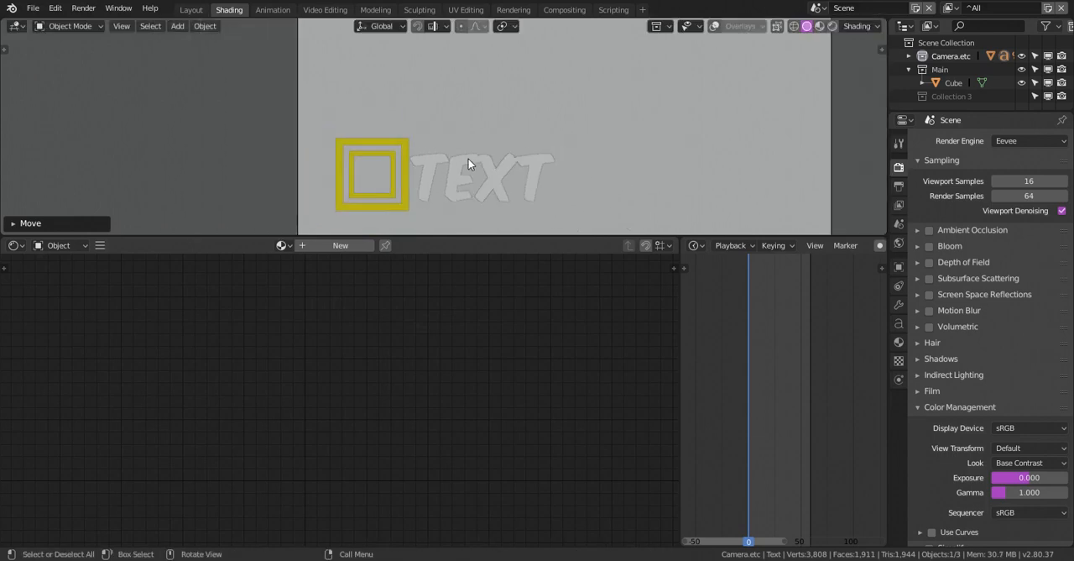
{"action": "middle_click_drag", "start_coordinate": [472, 159], "coordinate": [449, 123], "text": "shift"}
{"action": "middle_click_drag", "start_coordinate": [431, 132], "coordinate": [429, 132], "text": "shift"}
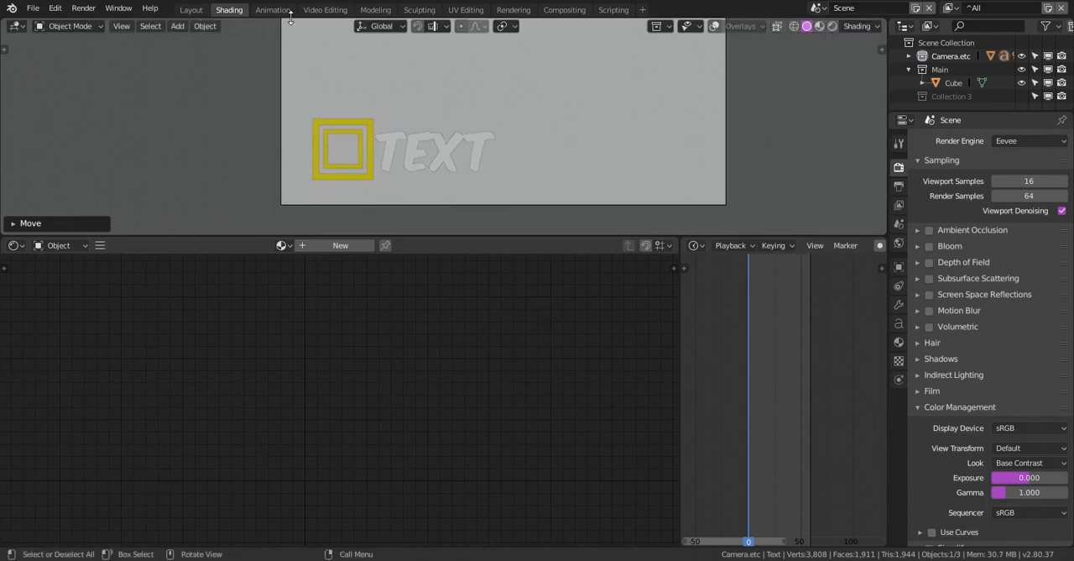
Duplicate the text object and move the copy along the Y axis to a spot behind the original
{"action": "left_click", "coordinate": [195, 10]}
{"action": "middle_click_drag", "start_coordinate": [447, 191], "coordinate": [226, 281]}
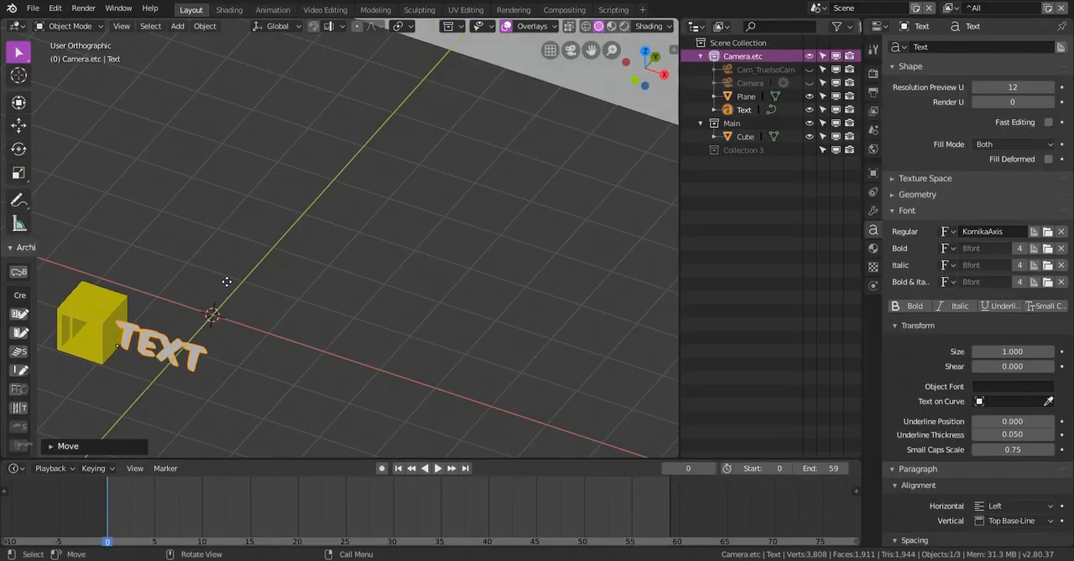
{"action": "key", "text": "shift+d"}
{"action": "key", "text": "y"}
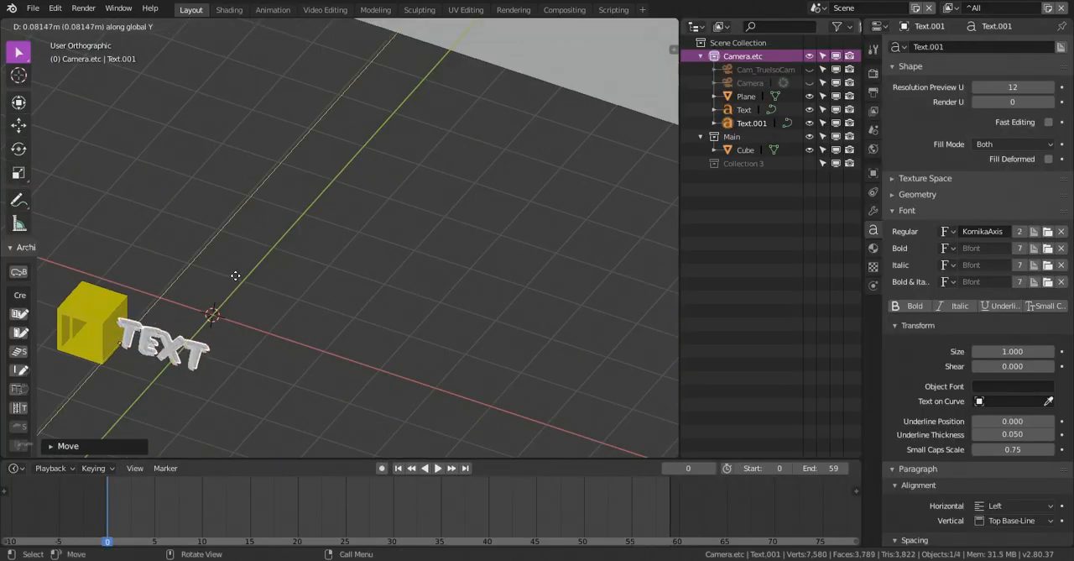
{"action": "left_click", "coordinate": [172, 347]}
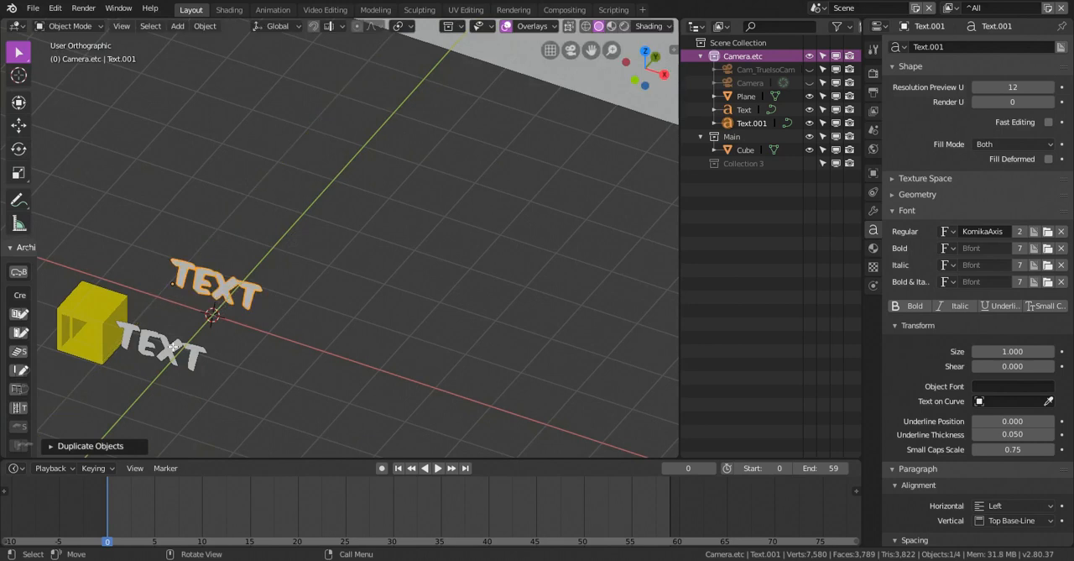
Replace the wording of the front text object beside the cube with "square"
{"action": "left_click", "coordinate": [178, 345]}
{"action": "key", "text": "Tab"}
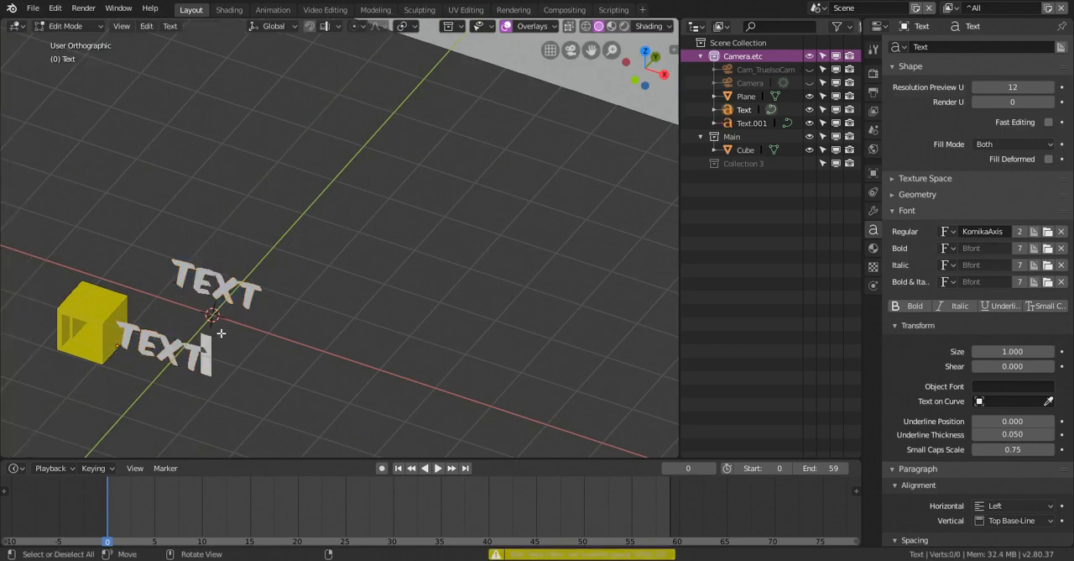
{"action": "key", "text": "BackSpace"}
{"action": "key", "text": "BackSpace"}
{"action": "key", "text": "BackSpace"}
{"action": "key", "text": "BackSpace"}
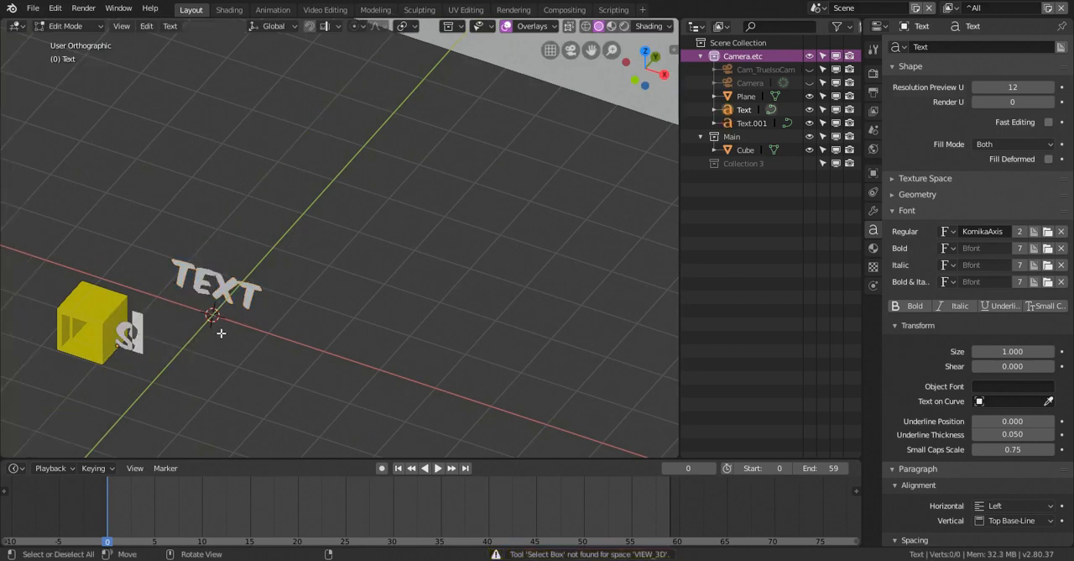
{"action": "type", "text": "square"}
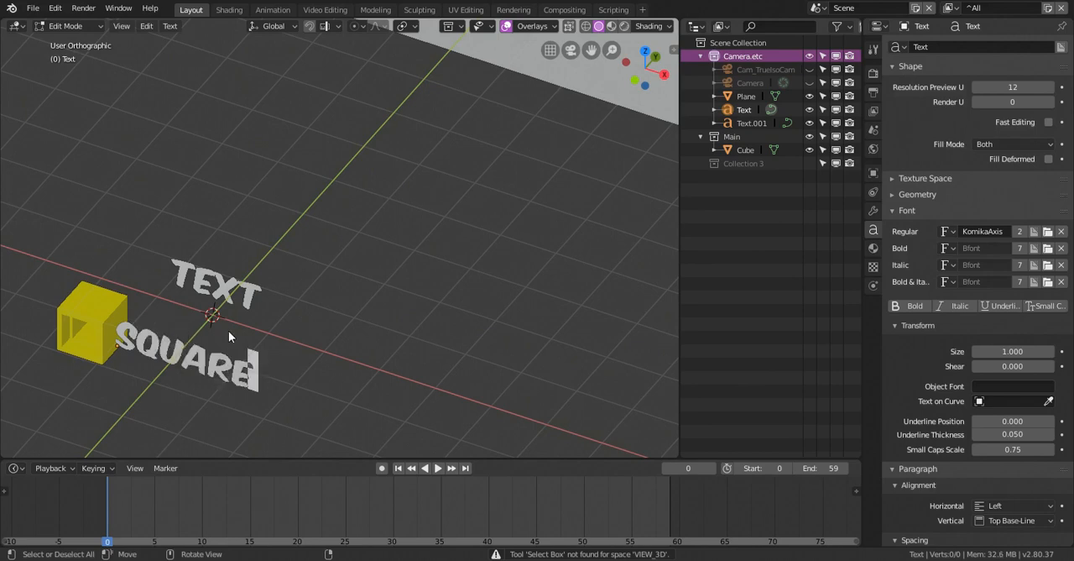
{"action": "key", "text": "Tab"}
Replace the wording of the rear text object with "PIVOT"
{"action": "left_click", "coordinate": [229, 295]}
{"action": "middle_click_drag", "start_coordinate": [229, 297], "coordinate": [441, 220]}
{"action": "scroll", "coordinate": [395, 219], "scroll_direction": "up", "scroll_amount": 3}
{"action": "key", "text": "Tab"}
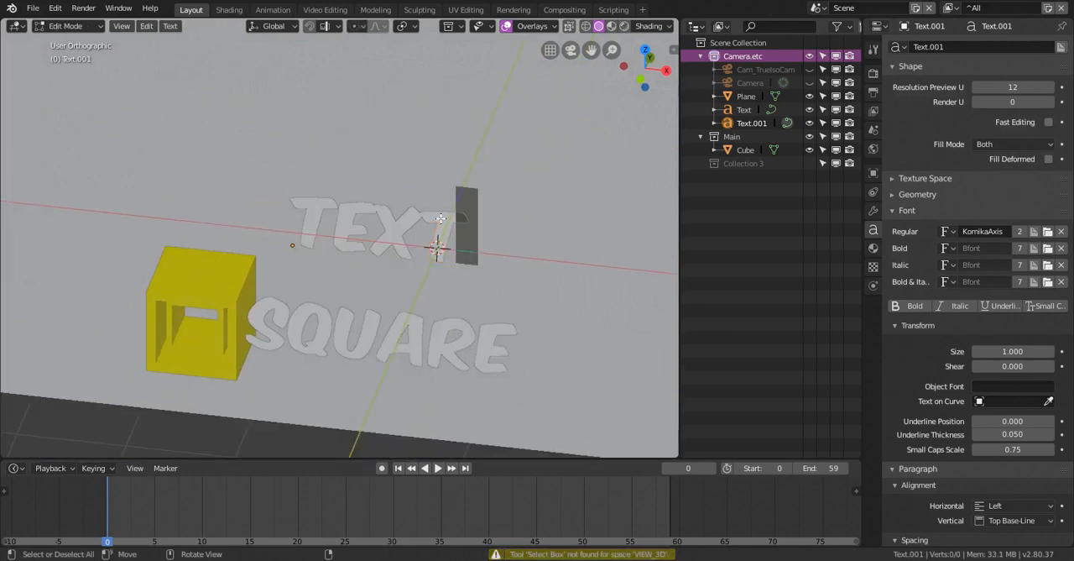
{"action": "key", "text": "ctrl+BackSpace"}
{"action": "type", "text": "PIVOT"}
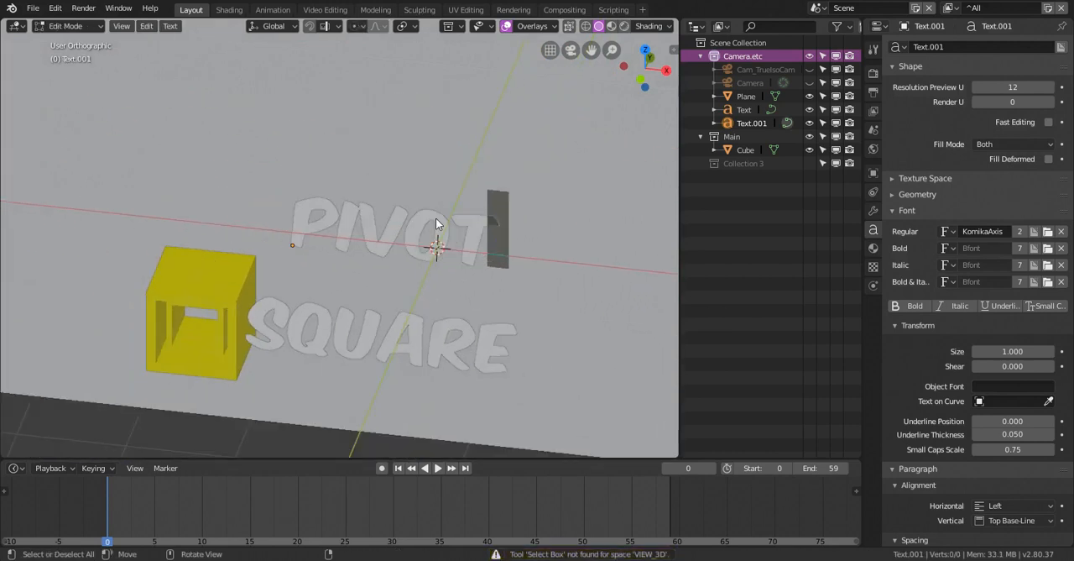
{"action": "key", "text": "Tab"}
Add a mesh plane and rotate it 90 degrees about the X axis so that it stands upright
{"action": "mouse_move", "coordinate": [436, 224]}
{"action": "middle_mouse_down"}
{"action": "mouse_move", "coordinate": [425, 238]}
{"action": "mouse_move", "coordinate": [445, 221]}
{"action": "mouse_move", "coordinate": [420, 226]}
{"action": "middle_mouse_up"}
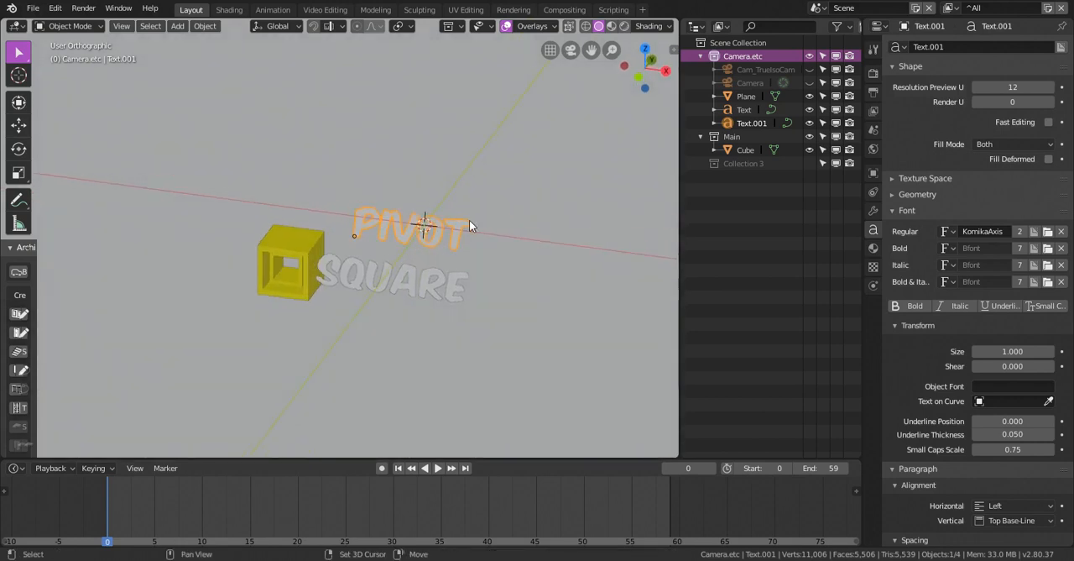
{"action": "key", "text": "shift+a"}
{"action": "mouse_move", "coordinate": [453, 166]}
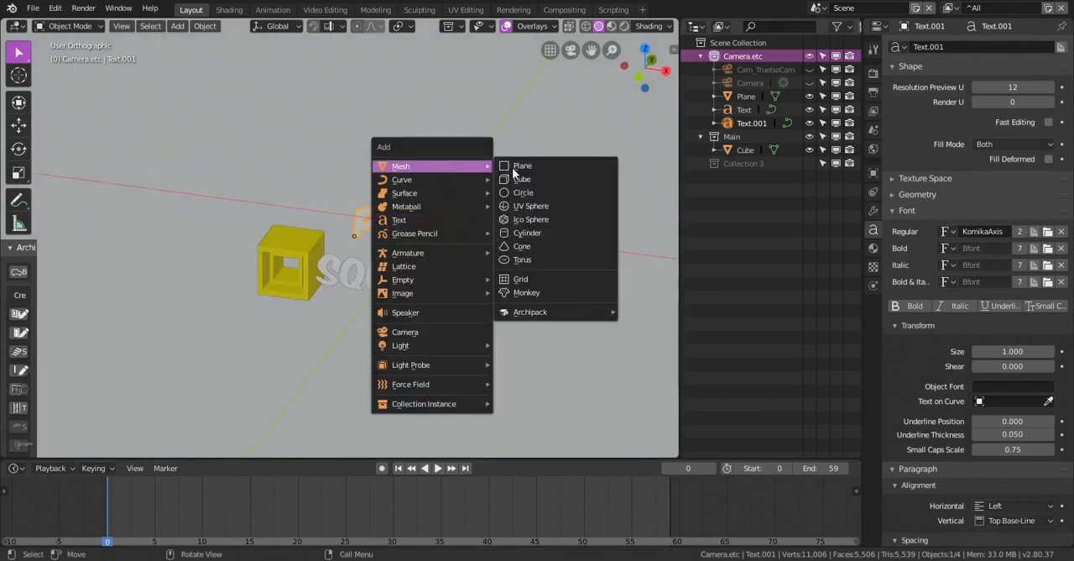
{"action": "left_click", "coordinate": [512, 167]}
{"action": "middle_click_drag", "start_coordinate": [510, 188], "coordinate": [480, 191]}
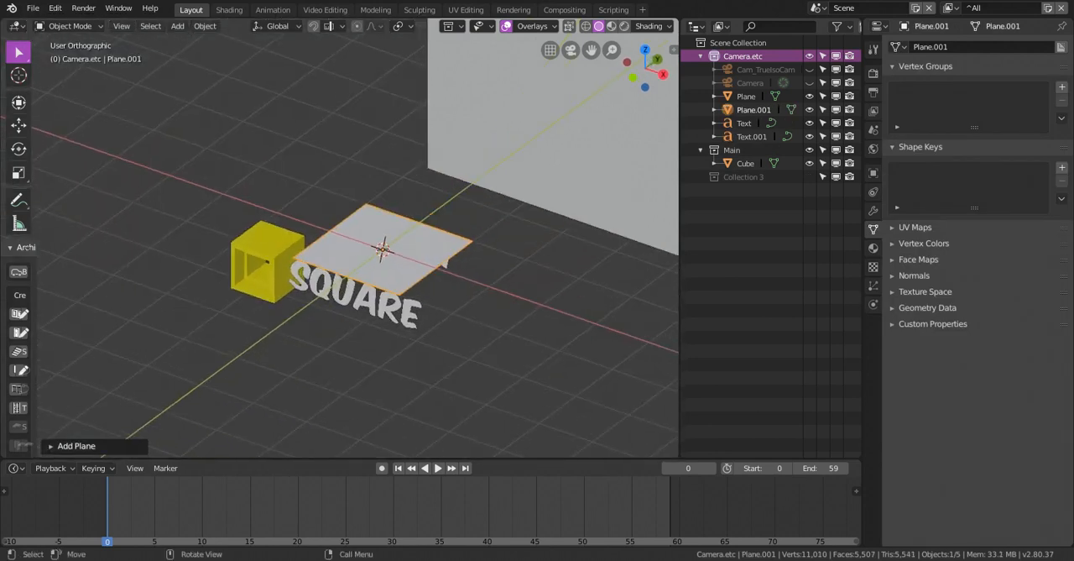
{"action": "key", "text": "r"}
{"action": "key", "text": "x"}
{"action": "key", "text": "9"}
{"action": "key", "text": "0"}
{"action": "key", "text": "Return"}
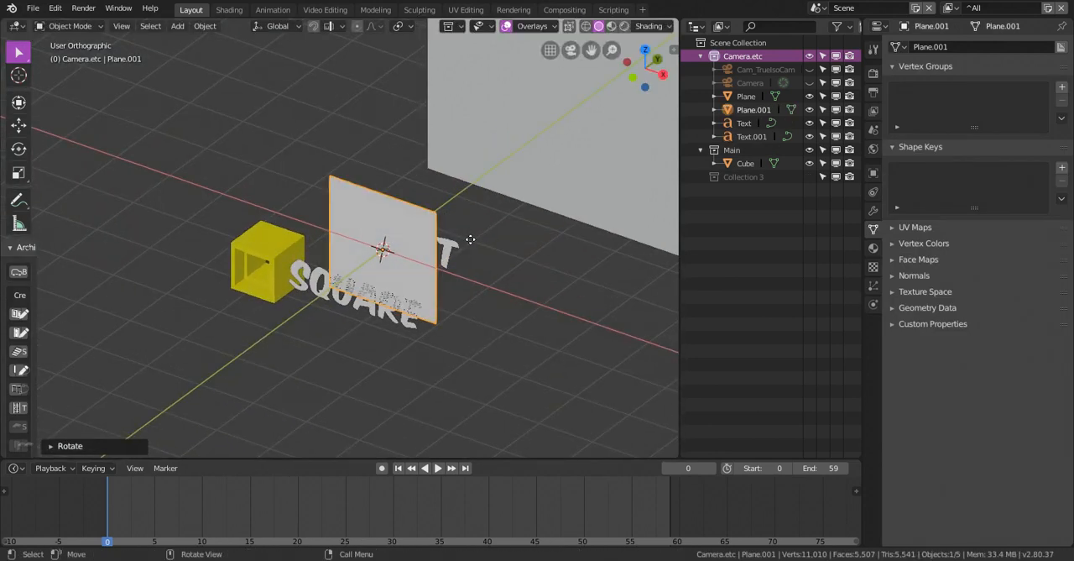
Move the plane along Y in front of the SQUARE text, and about -0.74 m in X and -0.62 m in Z within the camera frame
{"action": "key", "text": "g"}
{"action": "left_click", "coordinate": [372, 284]}
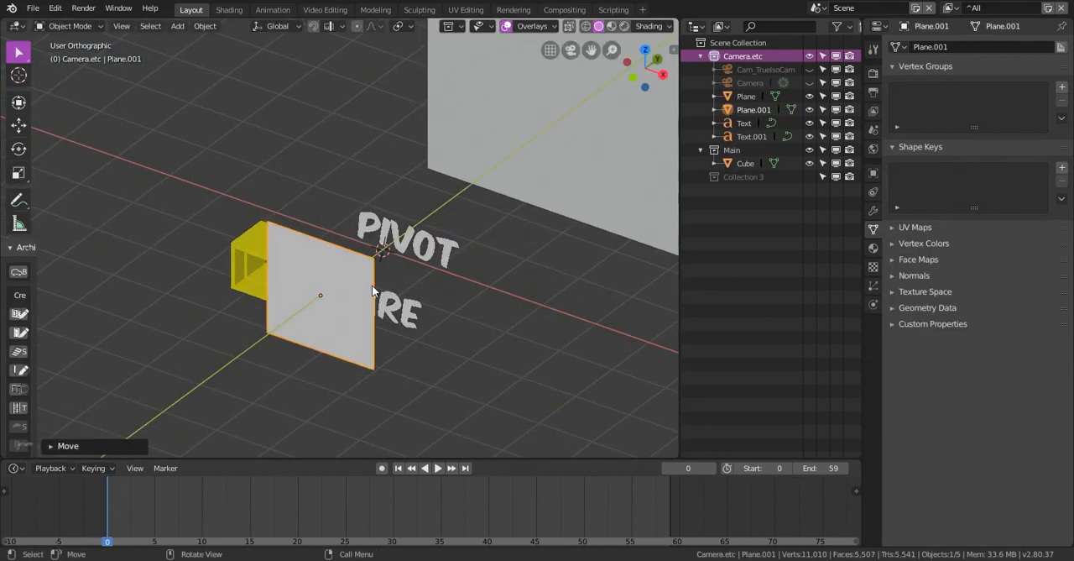
{"action": "mouse_move", "coordinate": [372, 285]}
{"action": "middle_mouse_down"}
{"action": "mouse_move", "coordinate": [414, 263]}
{"action": "mouse_move", "coordinate": [281, 31]}
{"action": "middle_mouse_up"}
{"action": "left_click", "coordinate": [230, 9]}
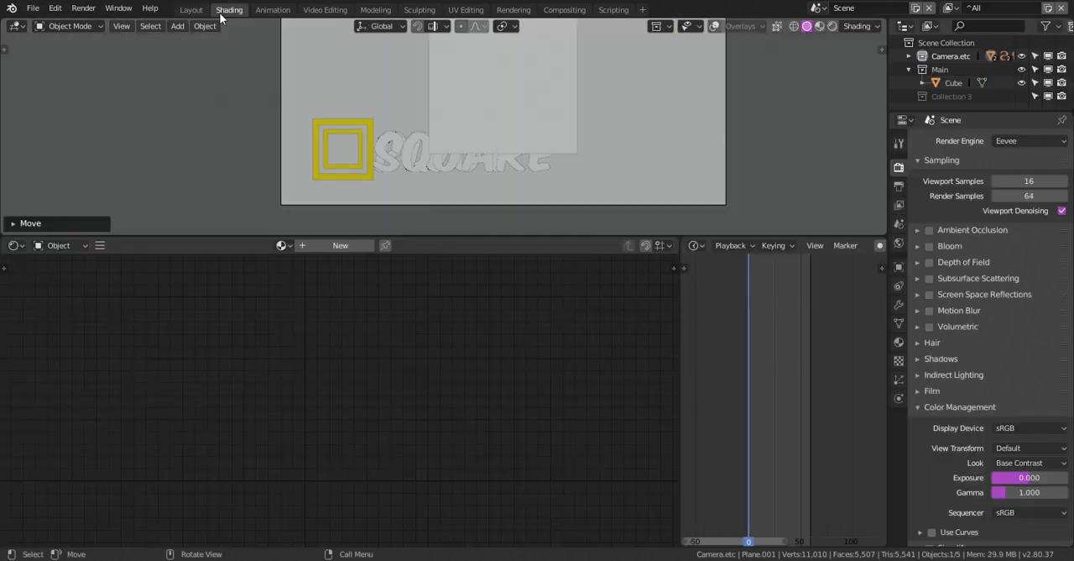
{"action": "key", "text": "Home"}
{"action": "key", "text": "g"}
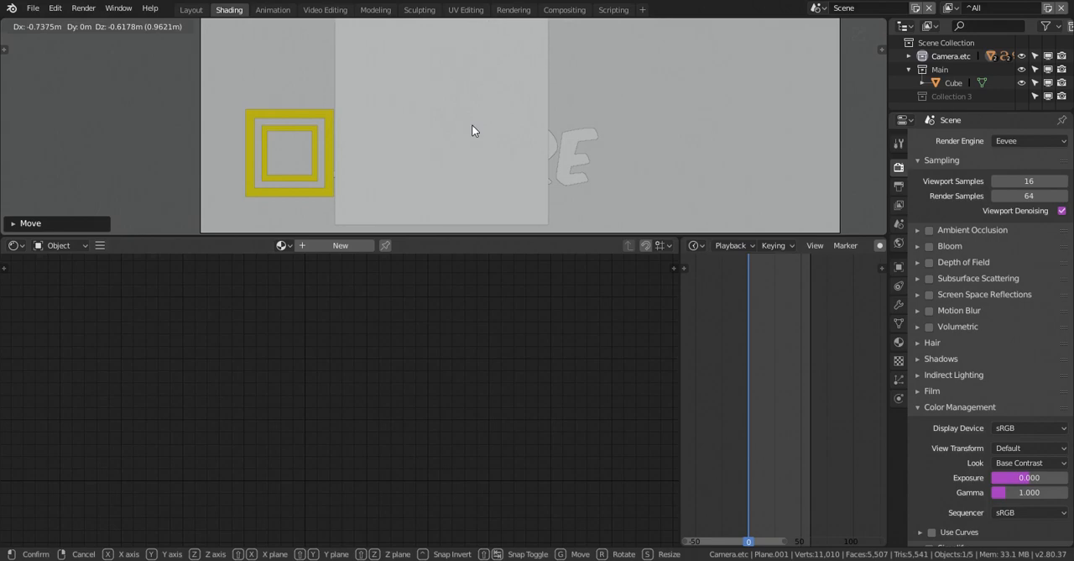
{"action": "left_click", "coordinate": [472, 125]}
{"action": "middle_click_drag", "start_coordinate": [471, 124], "coordinate": [472, 126]}
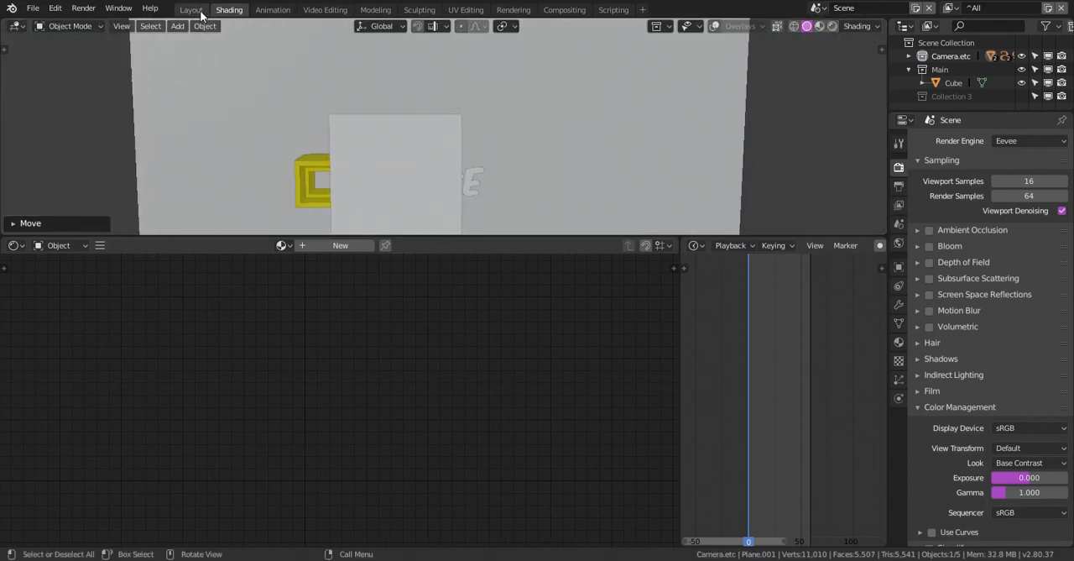
Move the yellow cube forward along the Y axis so that it sits in front of the upright plane
{"action": "left_click", "coordinate": [193, 10]}
{"action": "middle_click_drag", "start_coordinate": [312, 85], "coordinate": [337, 237]}
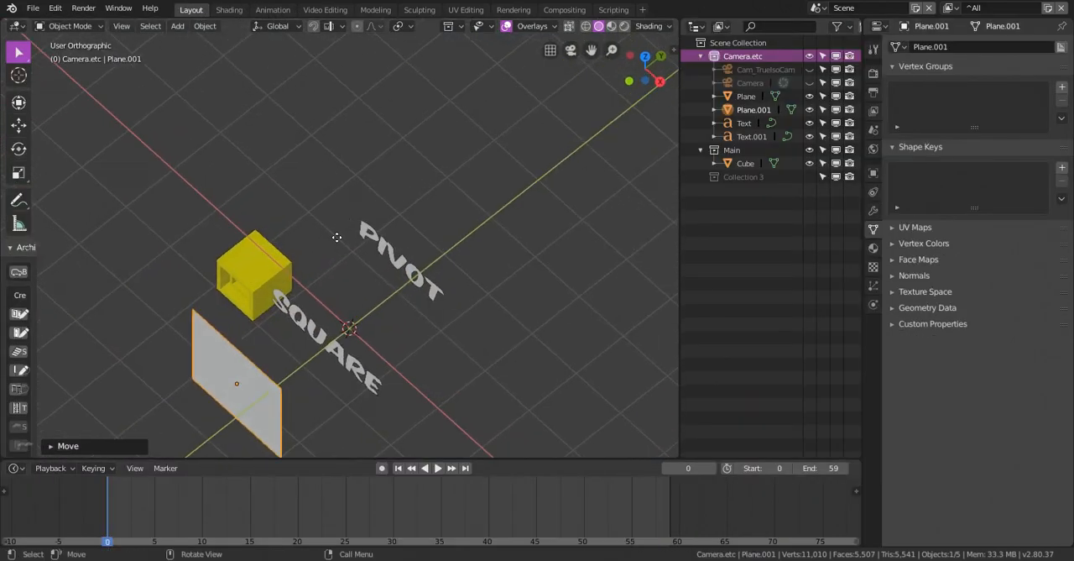
{"action": "key", "text": "ctrl+z"}
{"action": "key", "text": "ctrl+z"}
{"action": "key", "text": "g"}
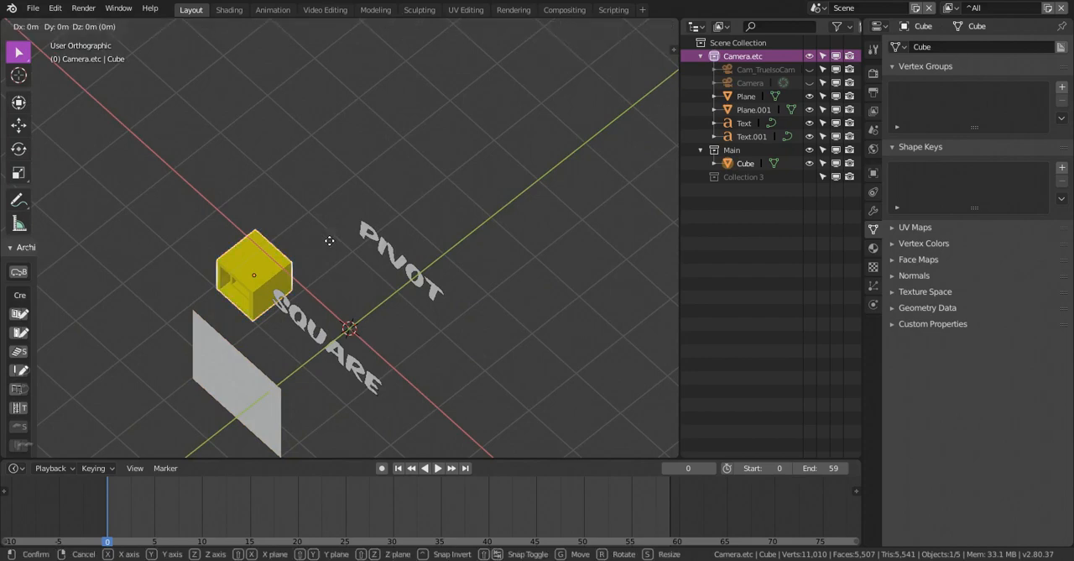
{"action": "left_click", "coordinate": [182, 324]}
Shift the plane about -0.10 m in X and -0.09 m in Z so that its edge tucks behind the yellow square in the camera frame
{"action": "middle_click_drag", "start_coordinate": [283, 308], "coordinate": [232, 17]}
{"action": "left_click", "coordinate": [230, 11]}
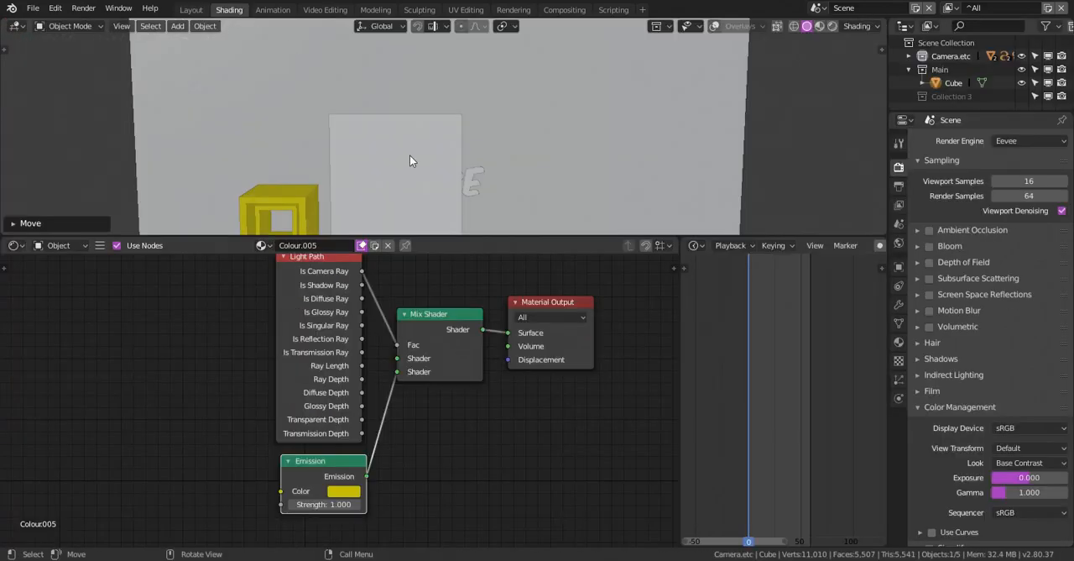
{"action": "scroll", "coordinate": [420, 126], "scroll_direction": "up", "scroll_amount": 2}
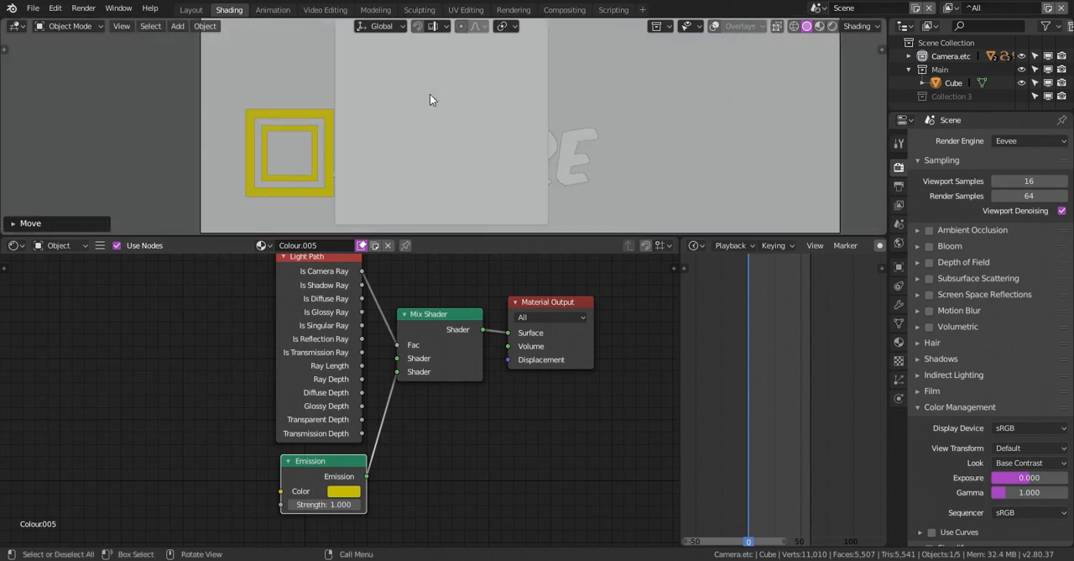
{"action": "left_click", "coordinate": [430, 97]}
{"action": "key", "text": "g"}
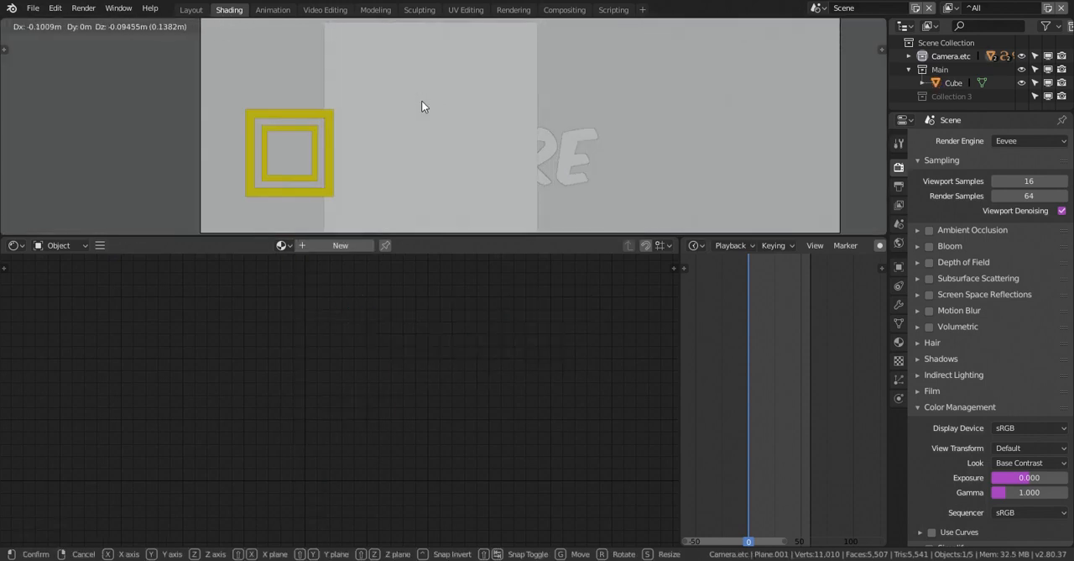
{"action": "left_click", "coordinate": [421, 106]}
{"action": "scroll", "coordinate": [546, 110], "scroll_direction": "down", "scroll_amount": 3}
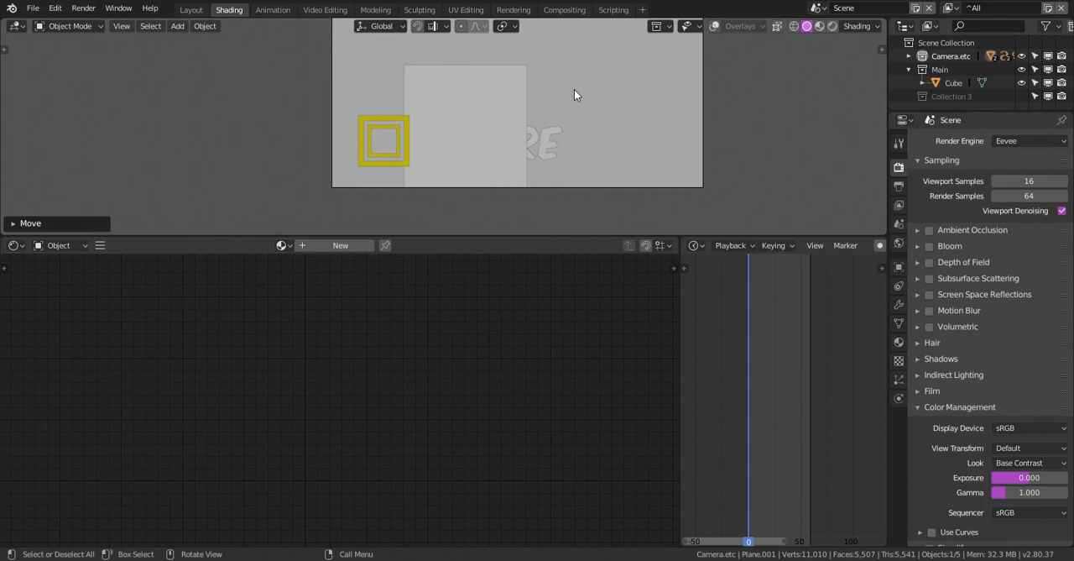
Duplicate the upright plane and move the copy along the Y axis to a spot between the SQUARE and PIVOT texts
{"action": "middle_click_drag", "start_coordinate": [574, 94], "coordinate": [364, 162]}
{"action": "key", "text": "shift+d"}
{"action": "key", "text": "y"}
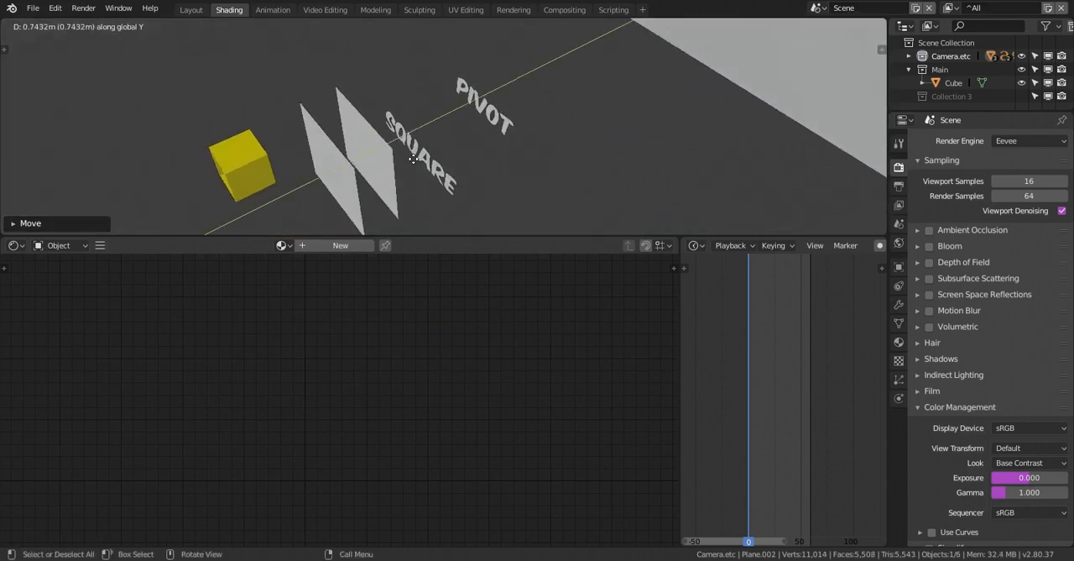
{"action": "left_click", "coordinate": [573, 132]}
Link the large backdrop plane's ^White material to the two smaller upright planes
{"action": "middle_click_drag", "start_coordinate": [572, 132], "coordinate": [344, 201]}
{"action": "left_click", "coordinate": [344, 200], "text": "shift"}
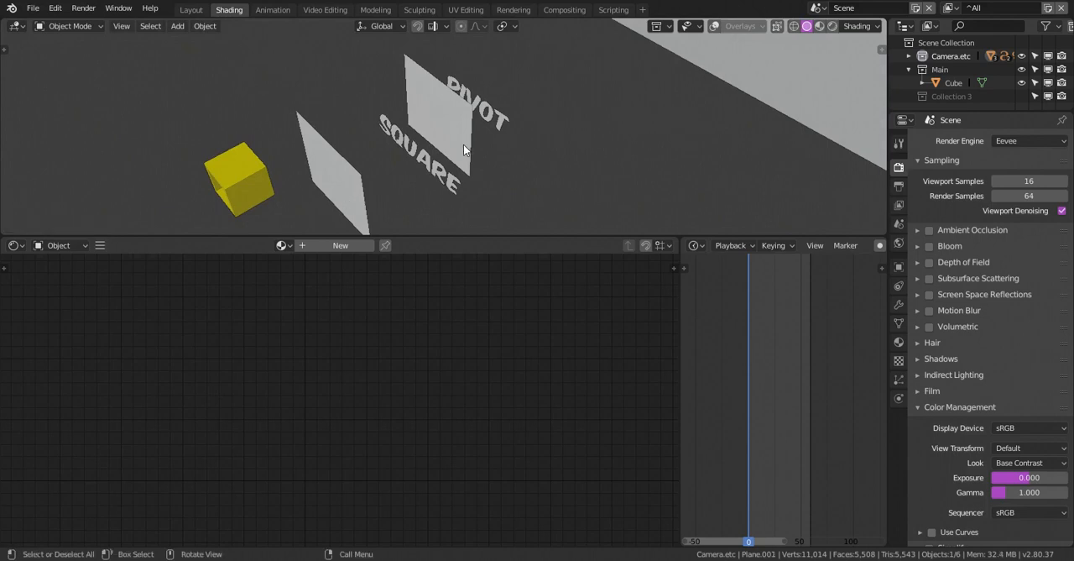
{"action": "left_click", "coordinate": [793, 84], "text": "shift"}
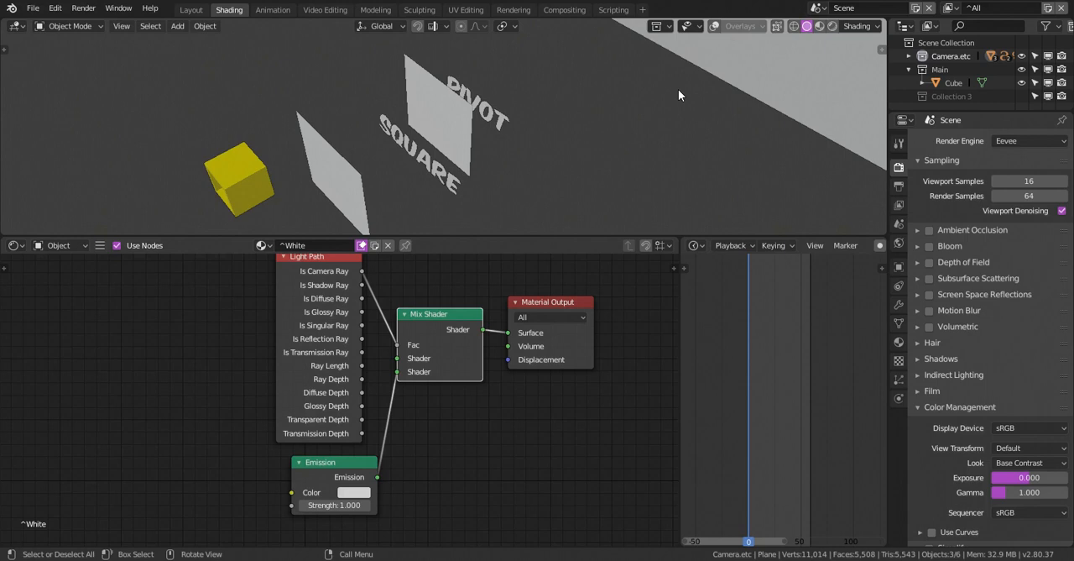
{"action": "middle_click_drag", "start_coordinate": [678, 95], "coordinate": [601, 132], "text": "shift"}
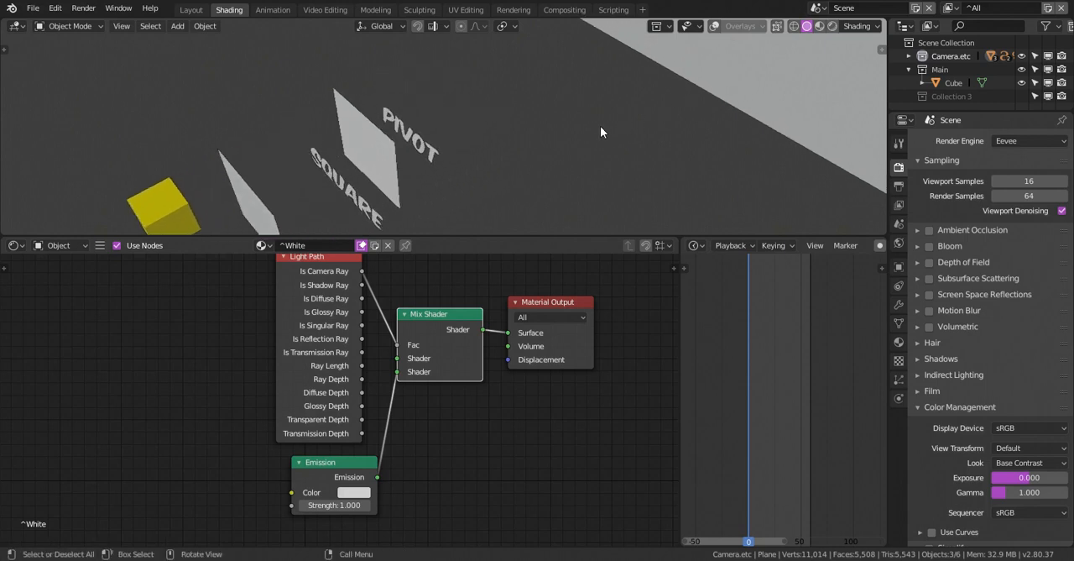
{"action": "key", "text": "ctrl+l"}
{"action": "mouse_move", "coordinate": [600, 126]}
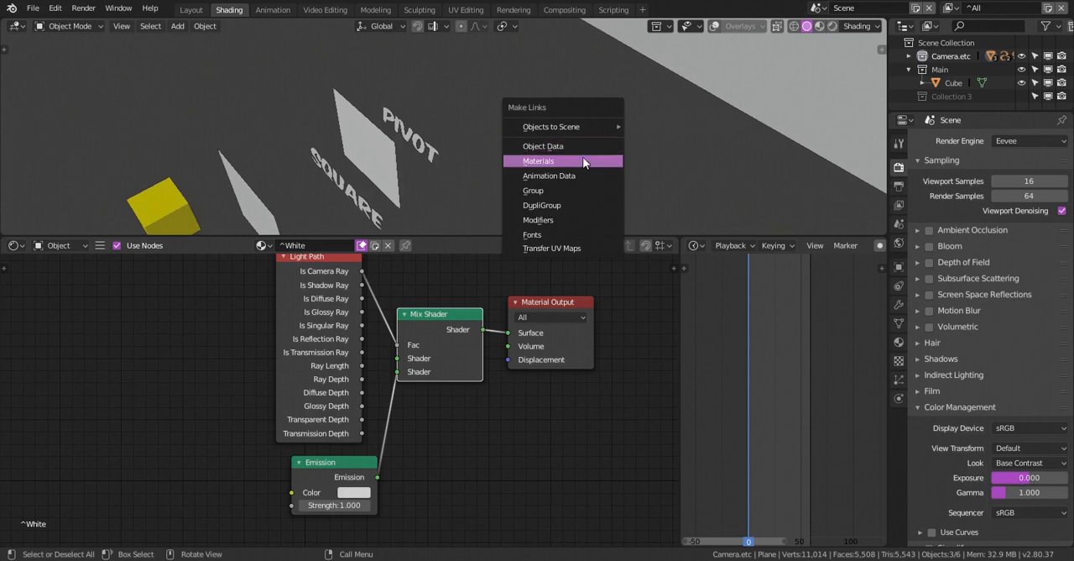
{"action": "left_click", "coordinate": [584, 162]}
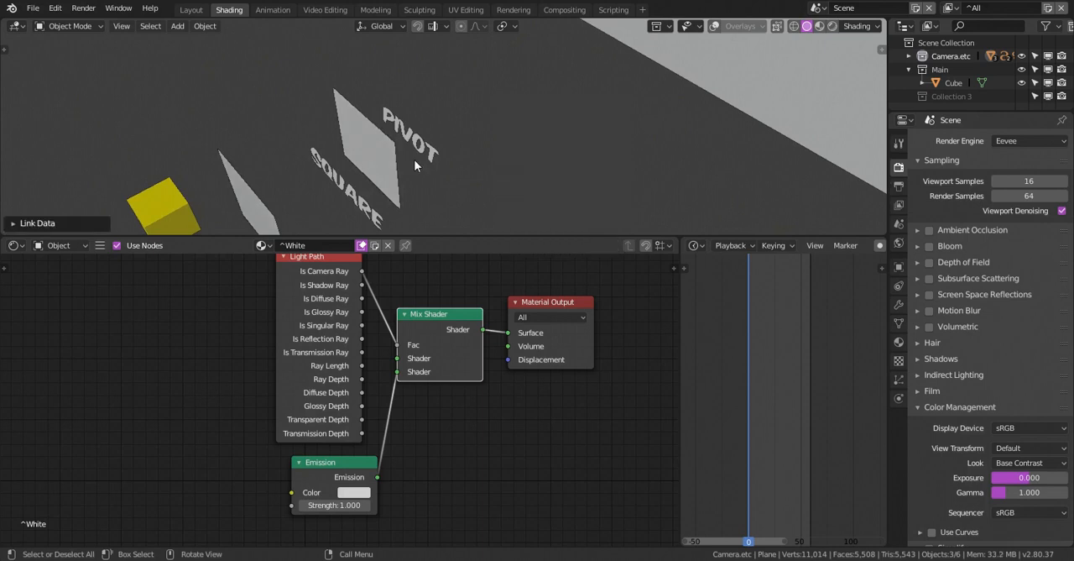
View the scene through the camera and set the viewport shading to Rendered
{"action": "middle_click_drag", "start_coordinate": [414, 160], "coordinate": [478, 135]}
{"action": "scroll", "coordinate": [479, 135], "scroll_direction": "down", "scroll_amount": 2}
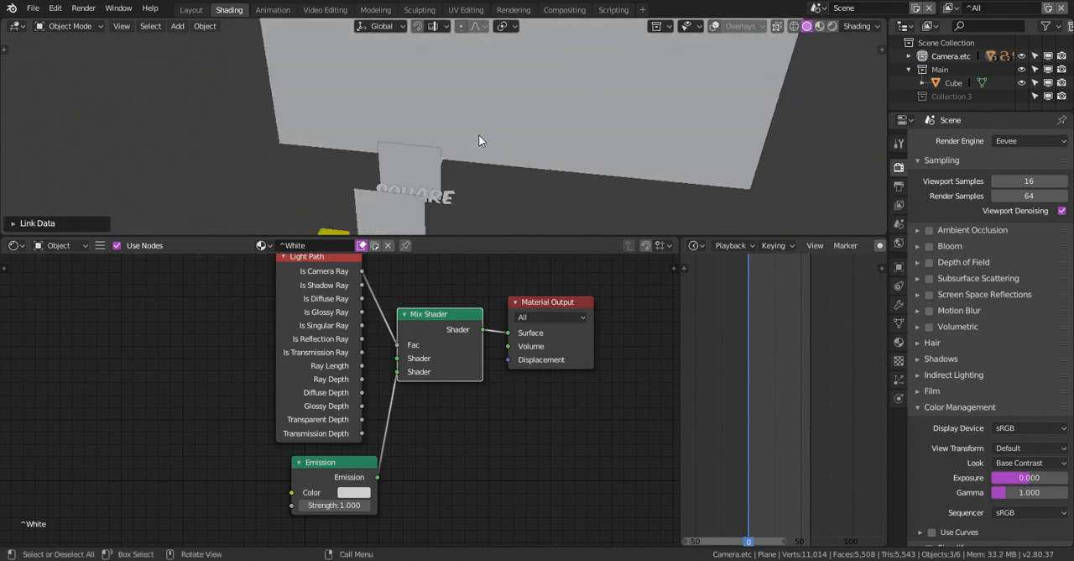
{"action": "key", "text": "KP_0"}
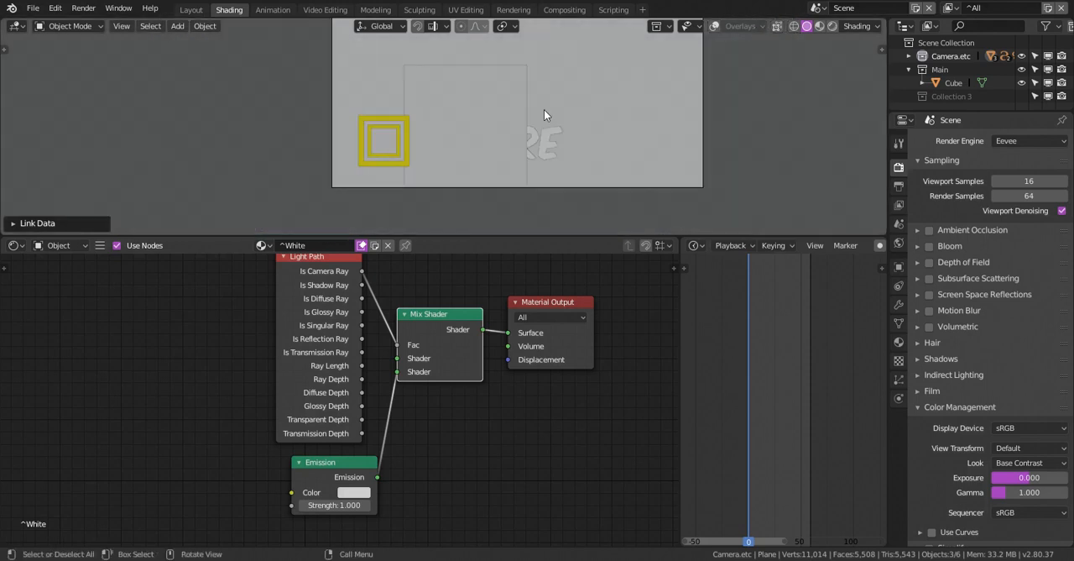
{"action": "key", "text": "grave"}
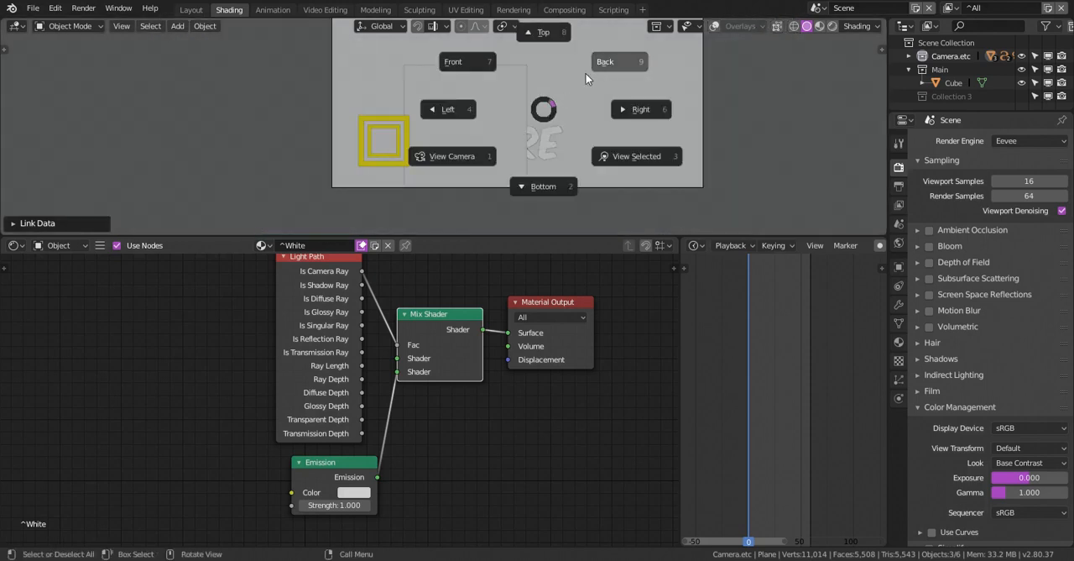
{"action": "key", "text": "z"}
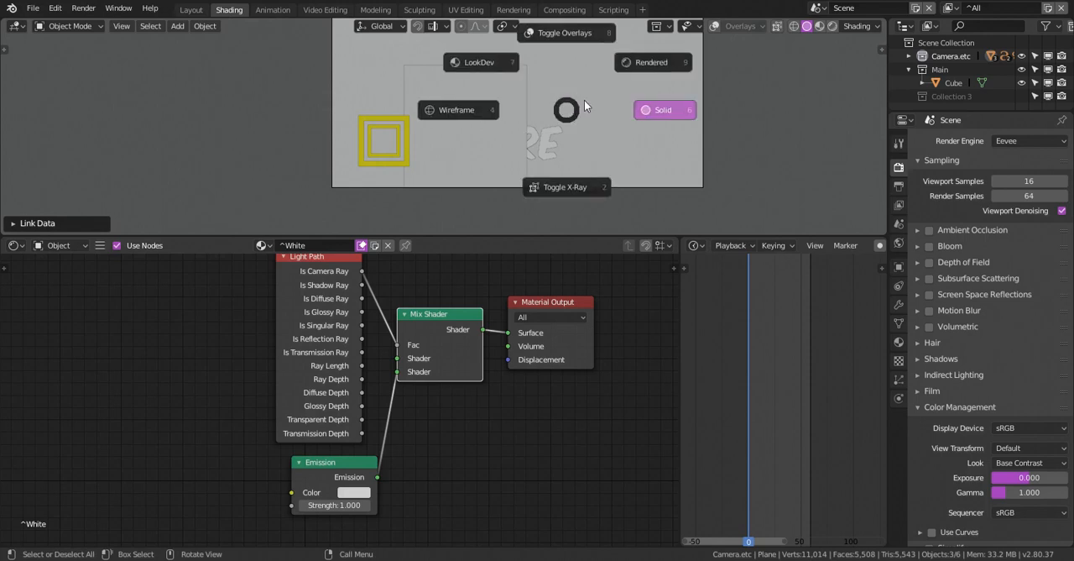
{"action": "left_click", "coordinate": [646, 64]}
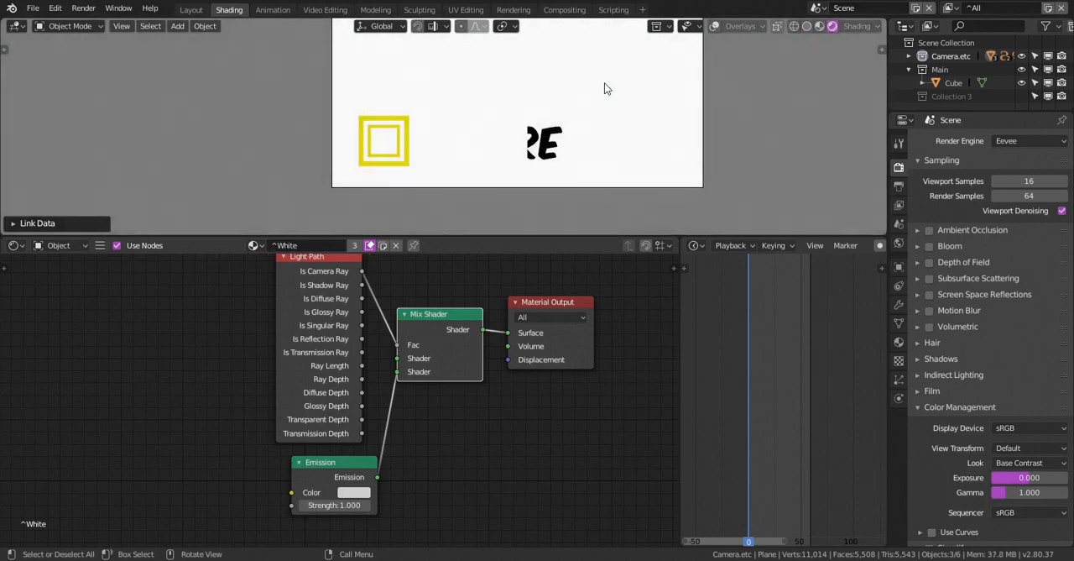
{"action": "middle_click_drag", "start_coordinate": [606, 89], "coordinate": [587, 97], "text": "shift"}
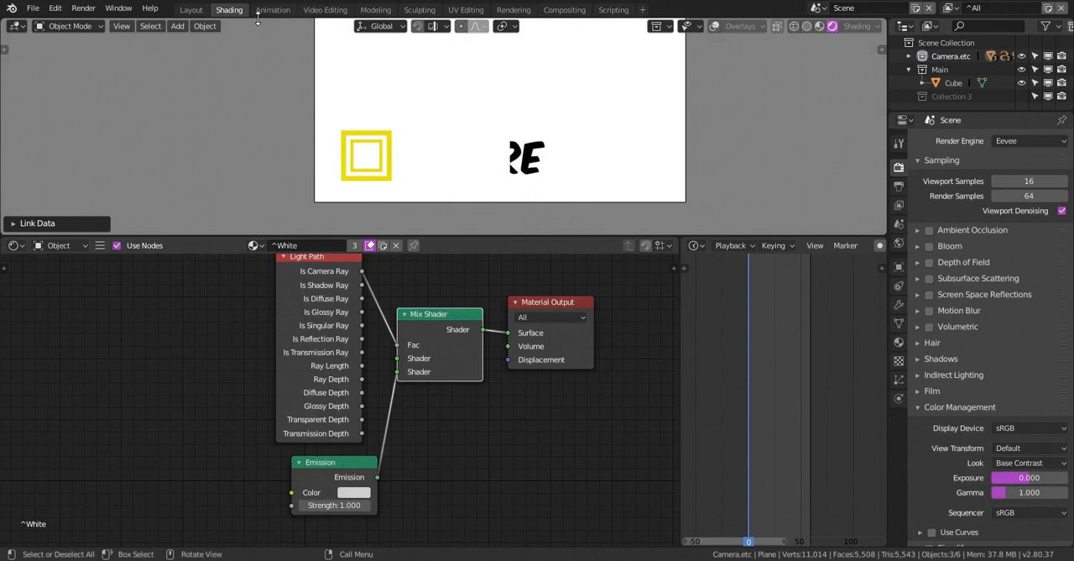
Link the cube's yellow material to the SQUARE and PIVOT text objects and check it in the rendered camera view
{"action": "left_click", "coordinate": [192, 9]}
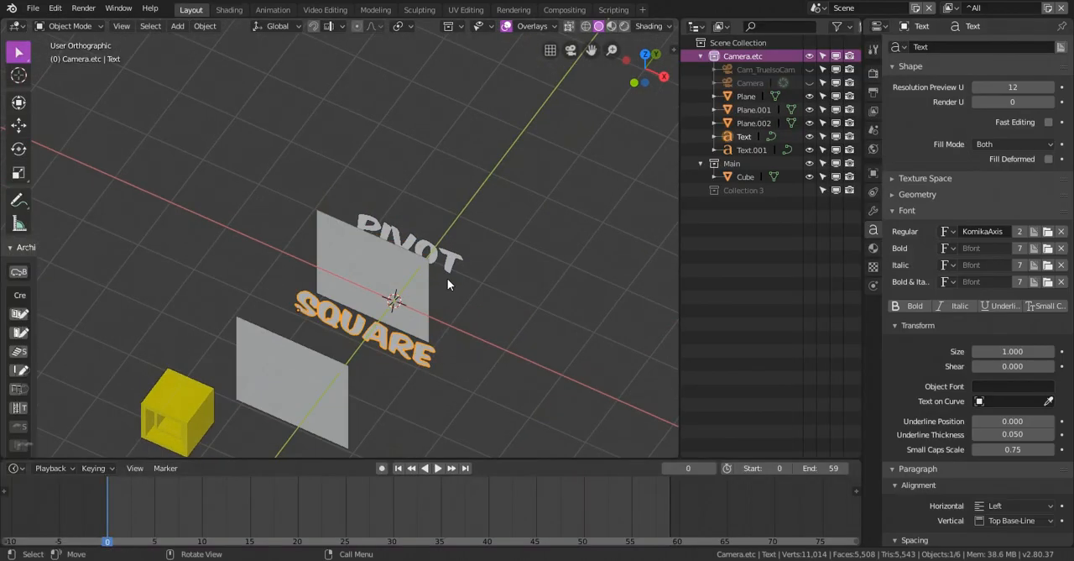
{"action": "left_click", "coordinate": [374, 232], "text": "shift"}
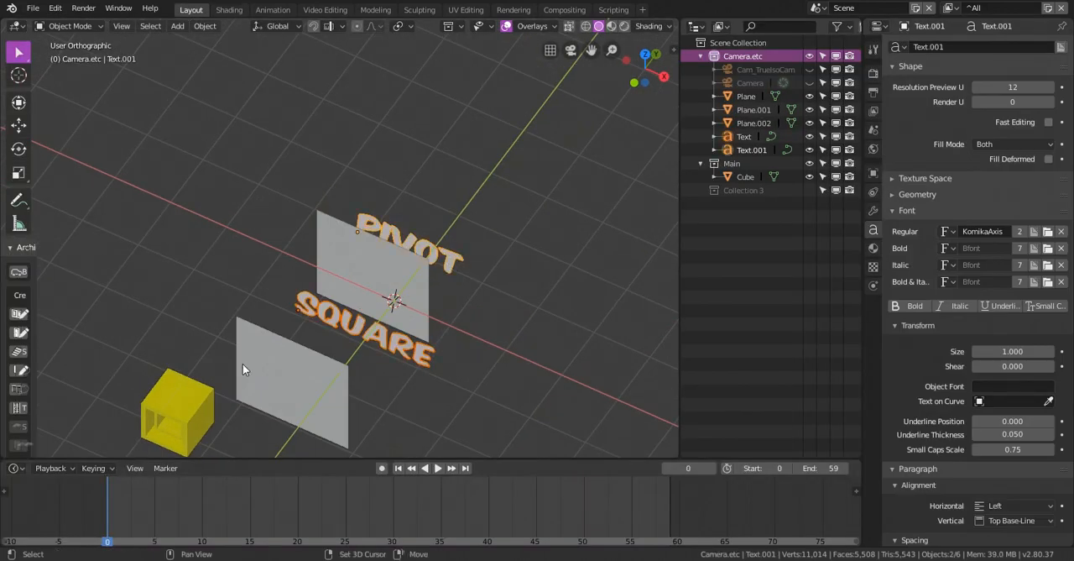
{"action": "left_click", "coordinate": [198, 398], "text": "shift"}
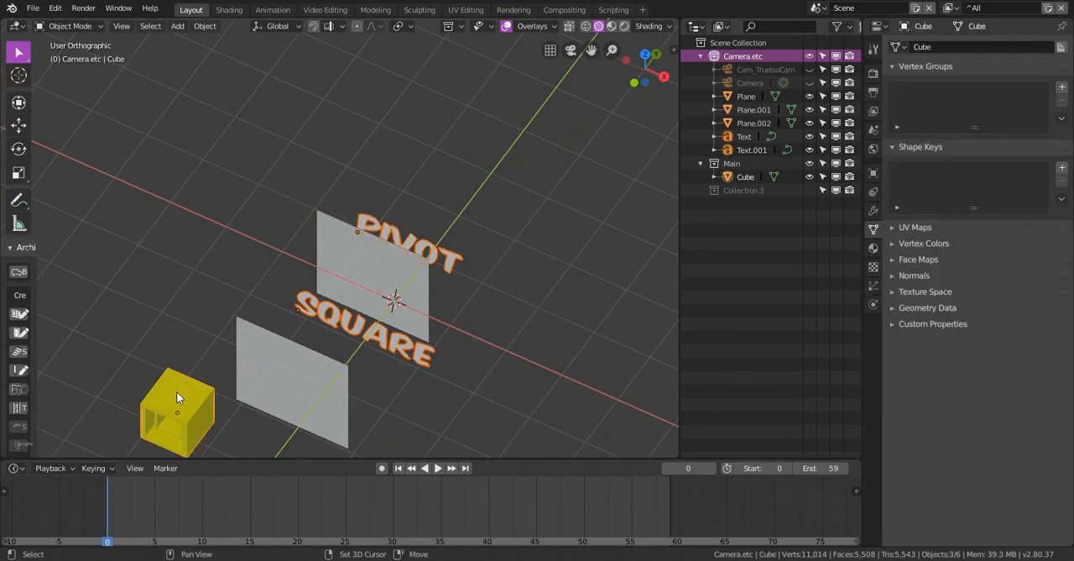
{"action": "key", "text": "ctrl+l"}
{"action": "left_click", "coordinate": [280, 305]}
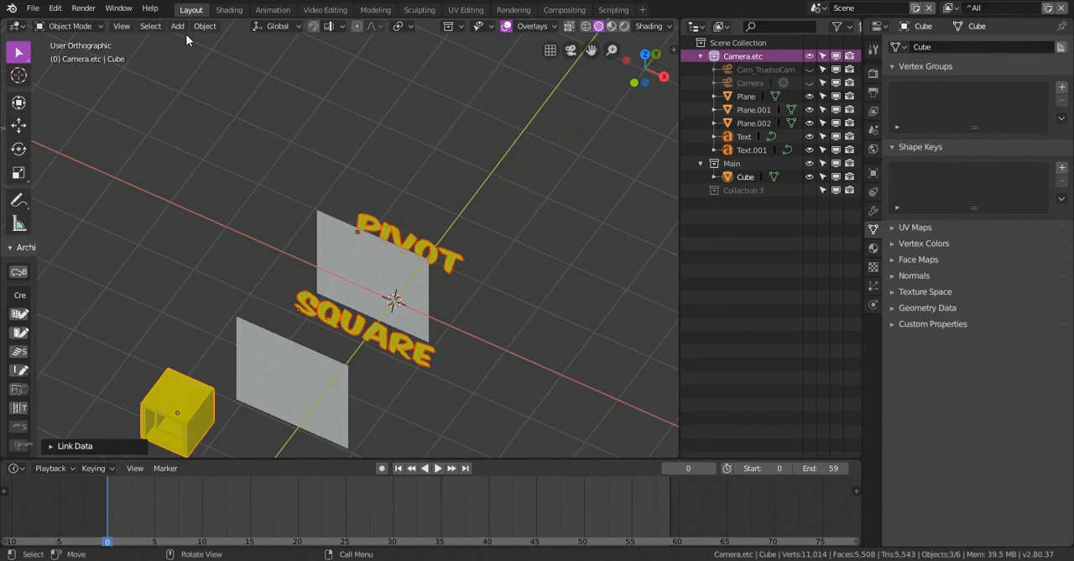
{"action": "left_click", "coordinate": [229, 9]}
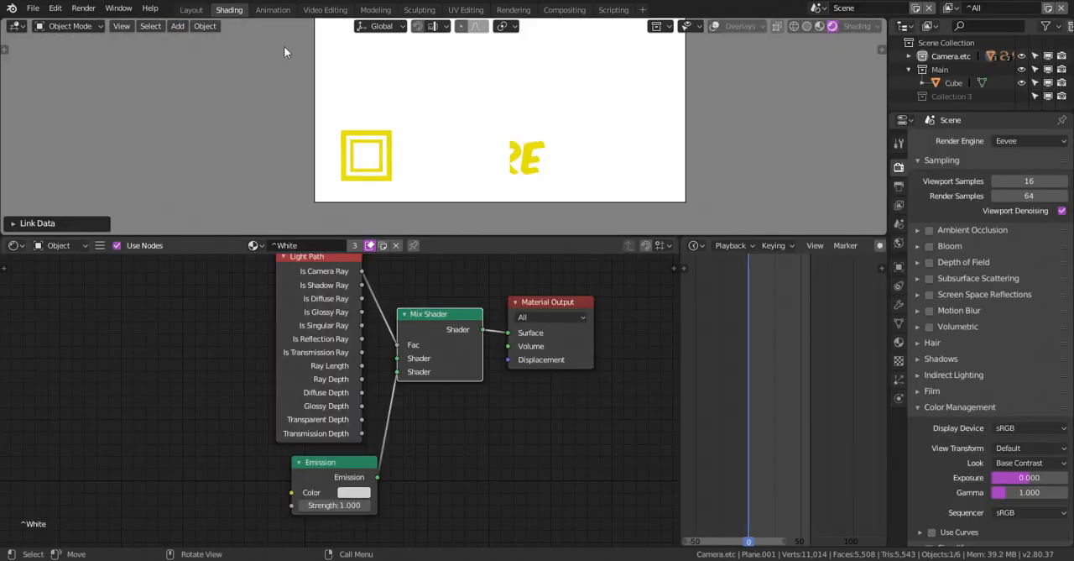
Widen the upright plane between the SQUARE and PIVOT texts by moving its side edge outward along X, past the end of the texts
{"action": "left_click", "coordinate": [200, 10]}
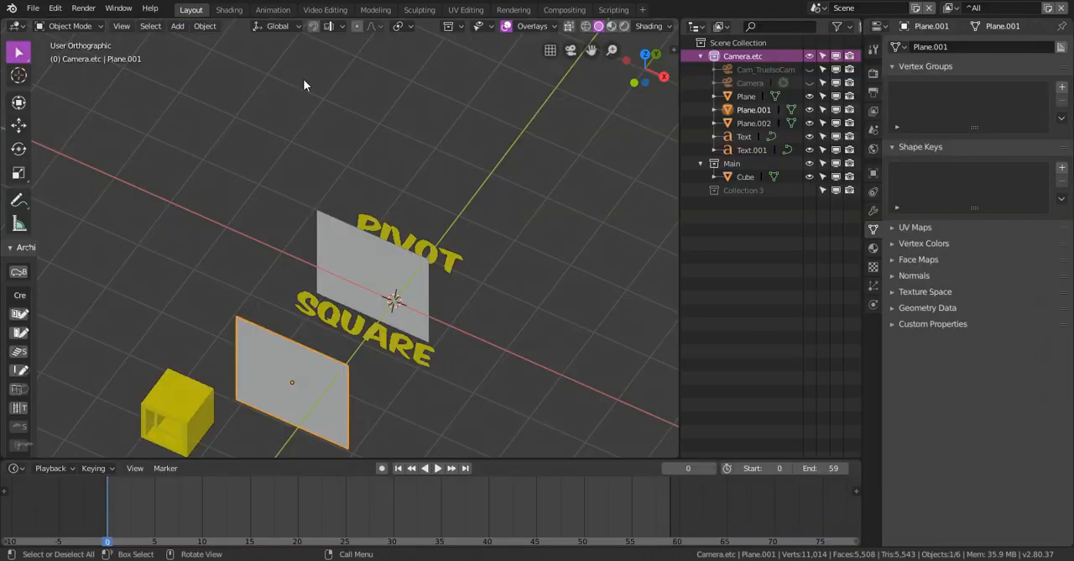
{"action": "left_click", "coordinate": [417, 289]}
{"action": "key", "text": "Tab"}
{"action": "left_click", "coordinate": [494, 317]}
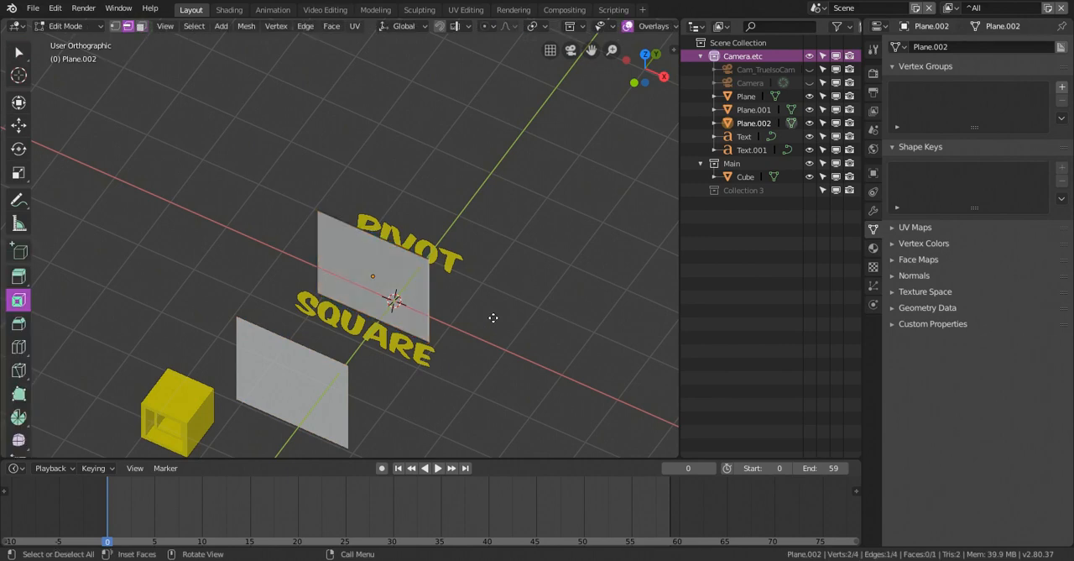
{"action": "key", "text": "g"}
{"action": "key", "text": "x"}
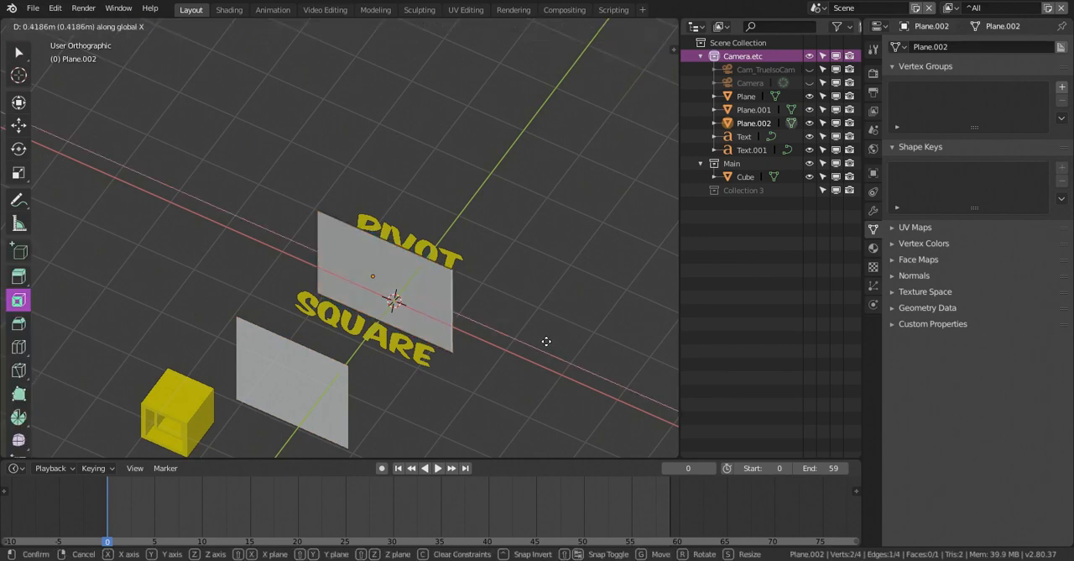
{"action": "left_click", "coordinate": [533, 352]}
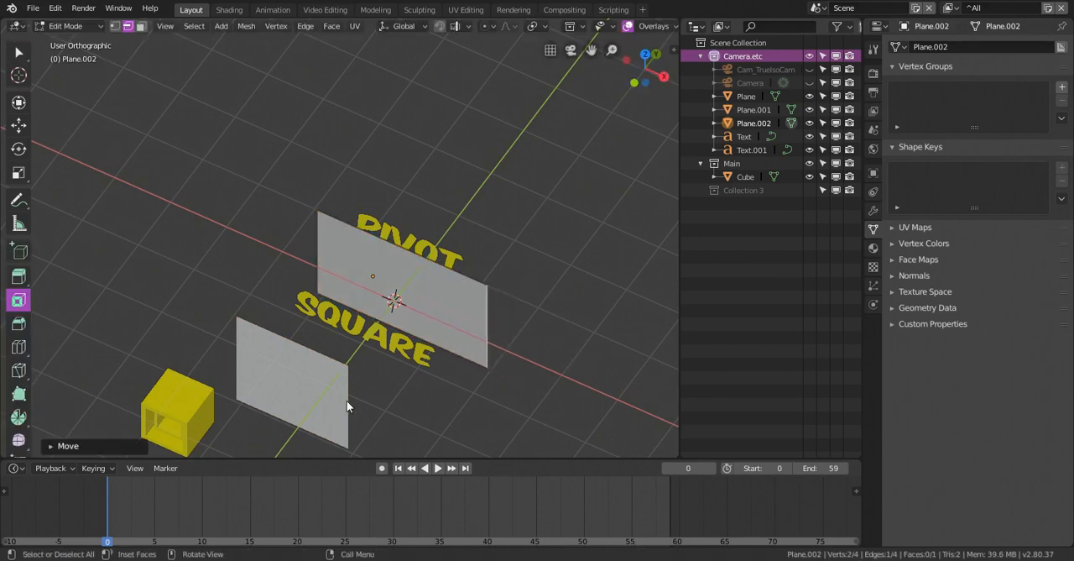
Widen the upright plane in front of the SQUARE text by moving its side edge outward along X, and check the camera view
{"action": "key", "text": "Tab"}
{"action": "left_click", "coordinate": [335, 397]}
{"action": "key", "text": "Tab"}
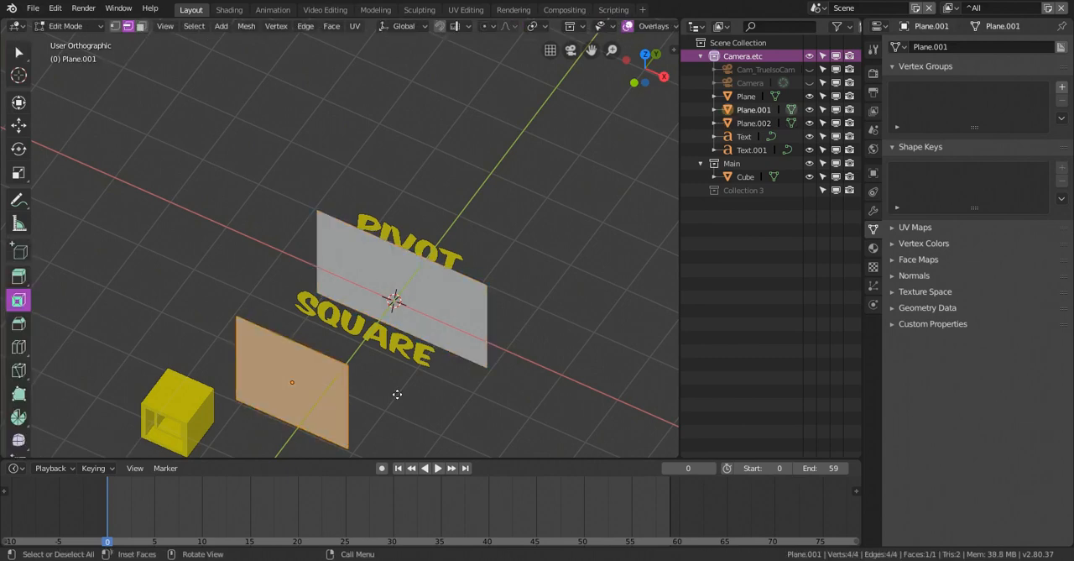
{"action": "left_click", "coordinate": [397, 394]}
{"action": "key", "text": "g"}
{"action": "key", "text": "x"}
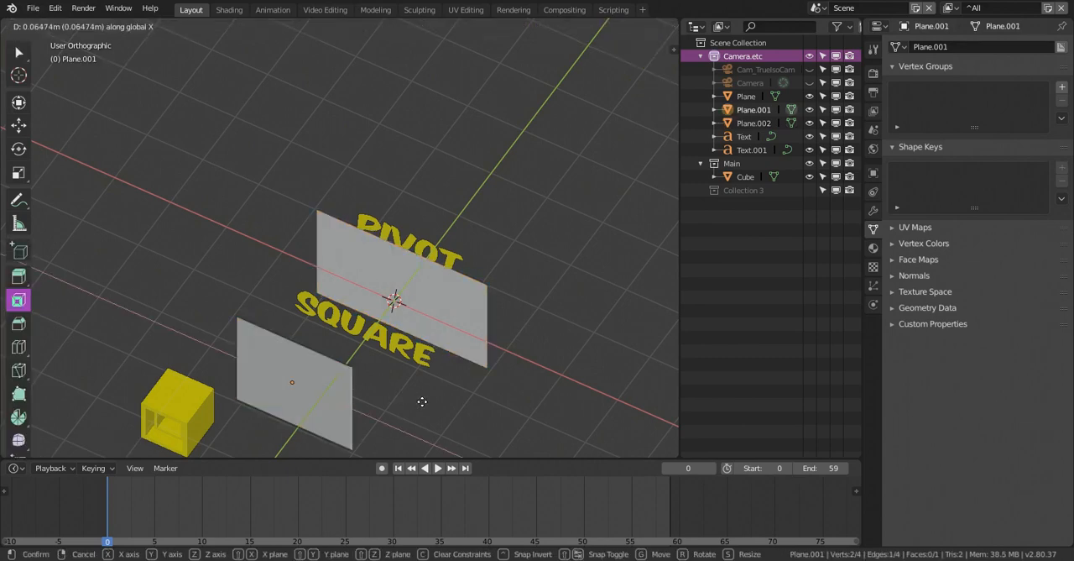
{"action": "left_click", "coordinate": [505, 432]}
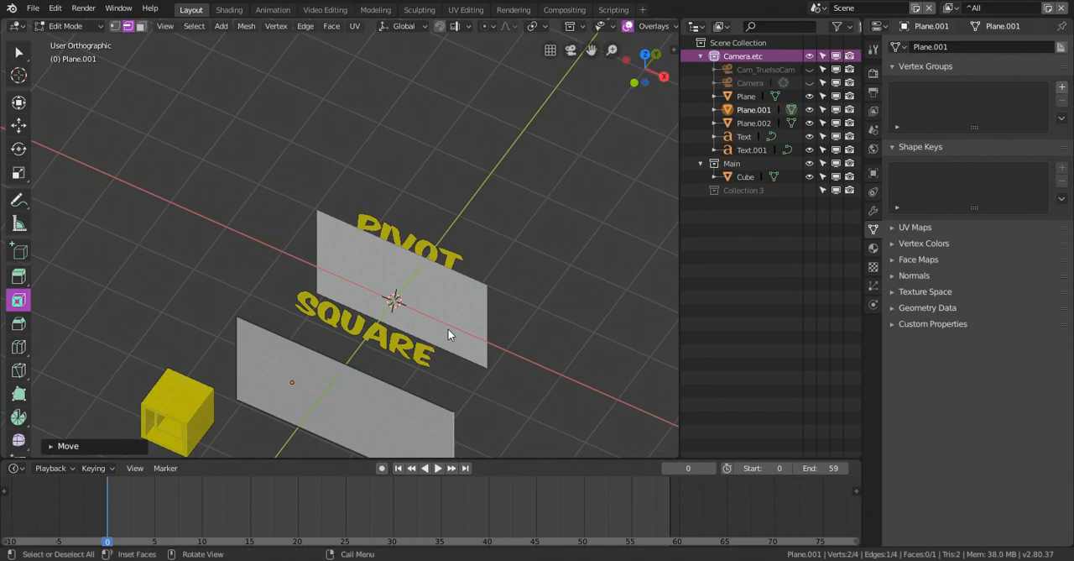
{"action": "key", "text": "Tab"}
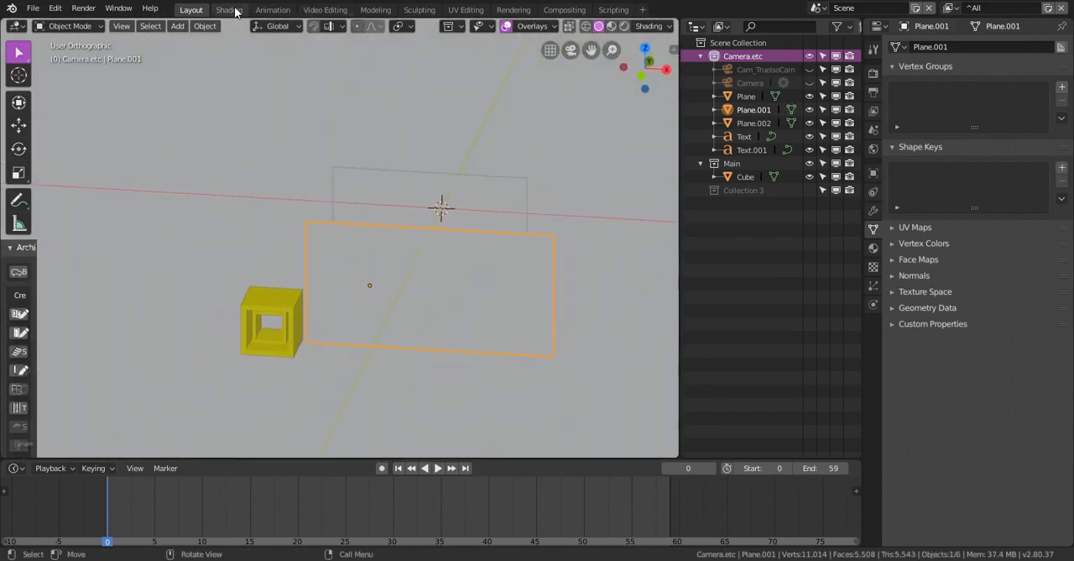
{"action": "left_click", "coordinate": [229, 9]}
{"action": "left_click", "coordinate": [192, 10]}
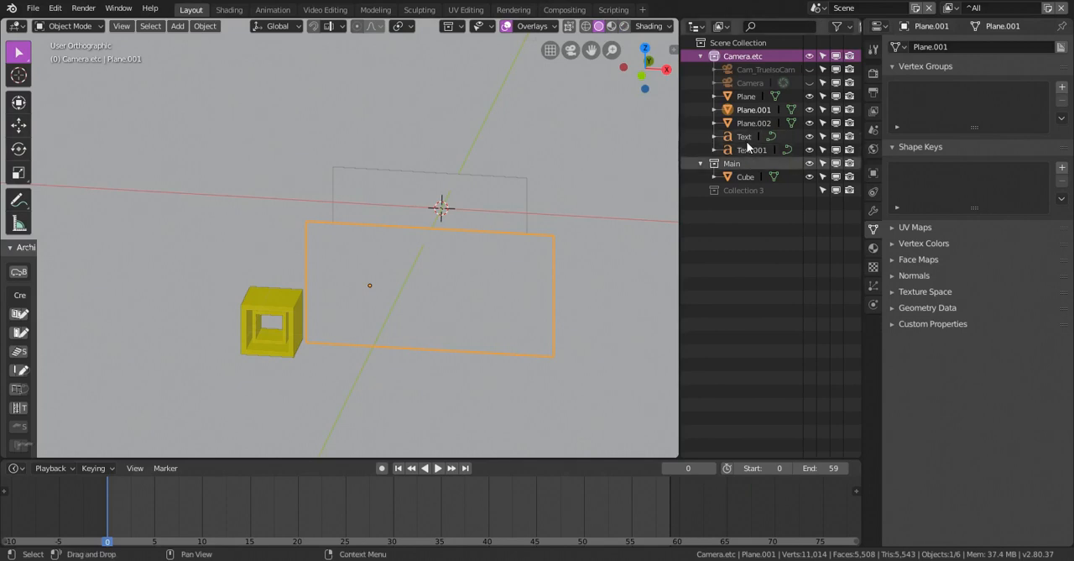
Rename the large backdrop plane as BG
{"action": "left_click", "coordinate": [756, 98]}
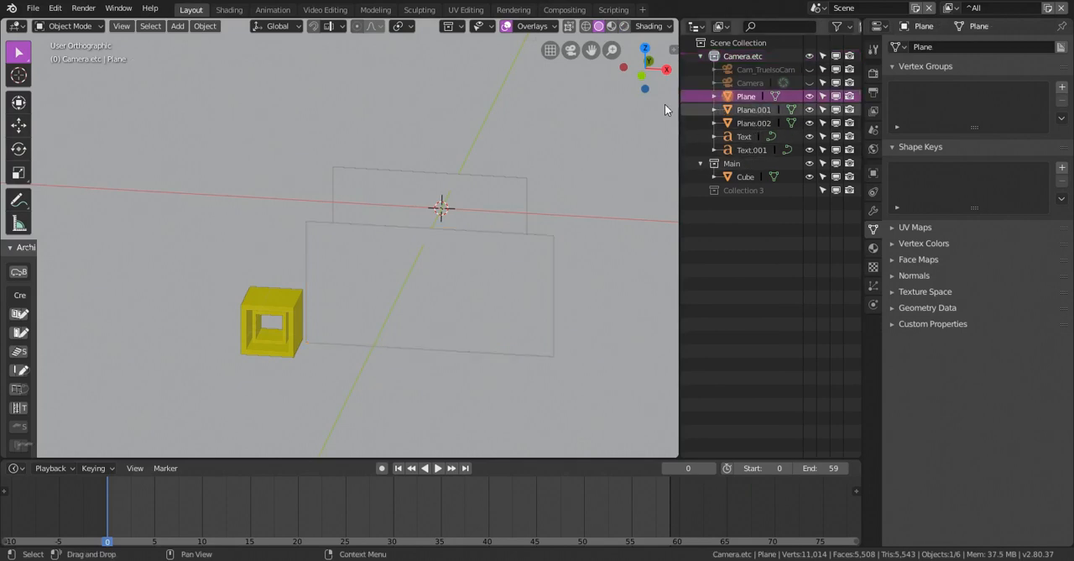
{"action": "scroll", "coordinate": [538, 132], "scroll_direction": "down", "scroll_amount": 5}
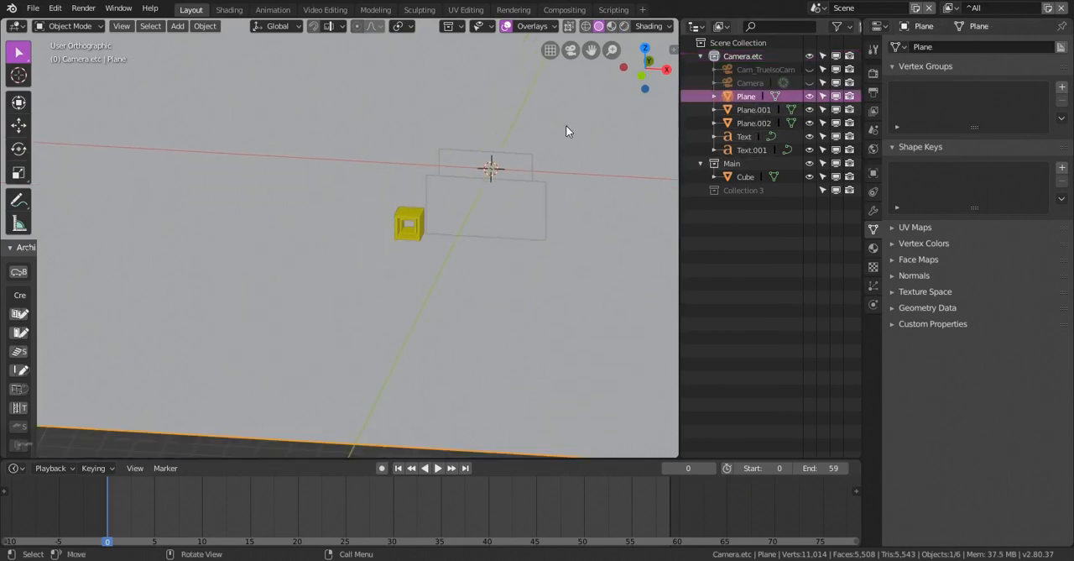
{"action": "scroll", "coordinate": [566, 125], "scroll_direction": "up", "scroll_amount": 1}
{"action": "key", "text": "KP_Decimal"}
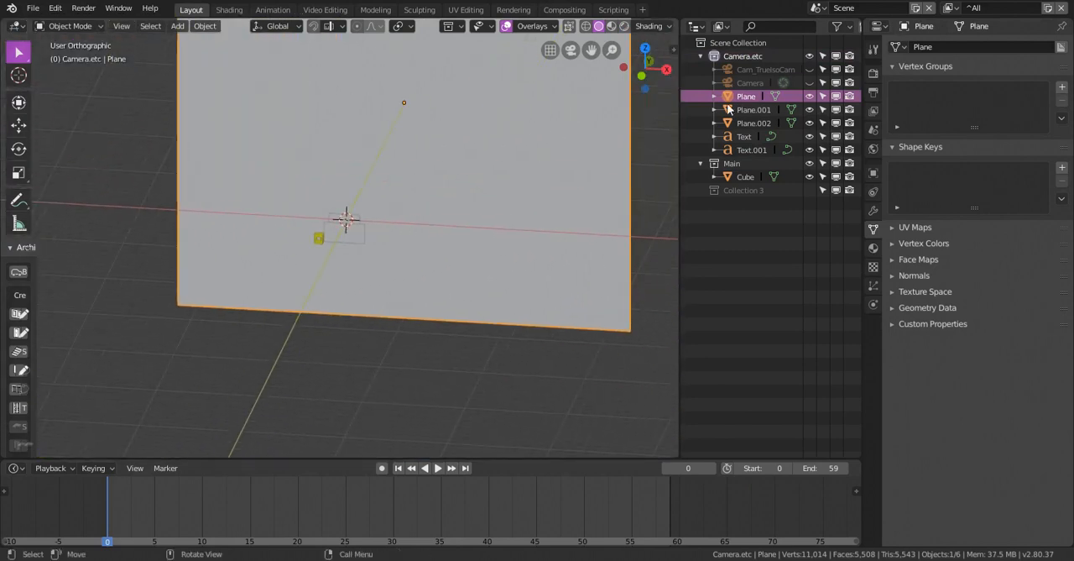
{"action": "type", "text": "BG"}
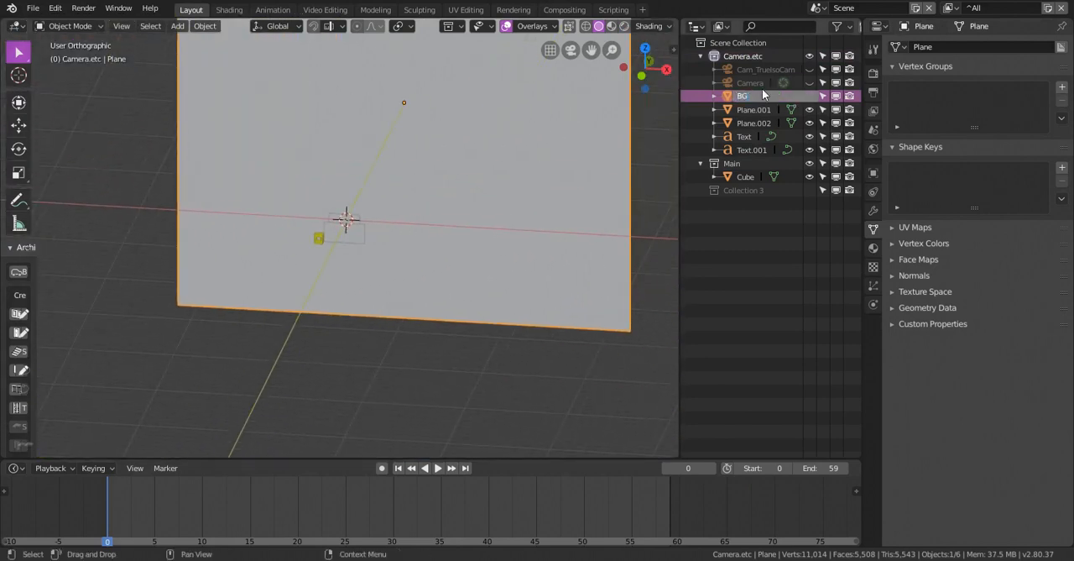
{"action": "key", "text": "Return"}
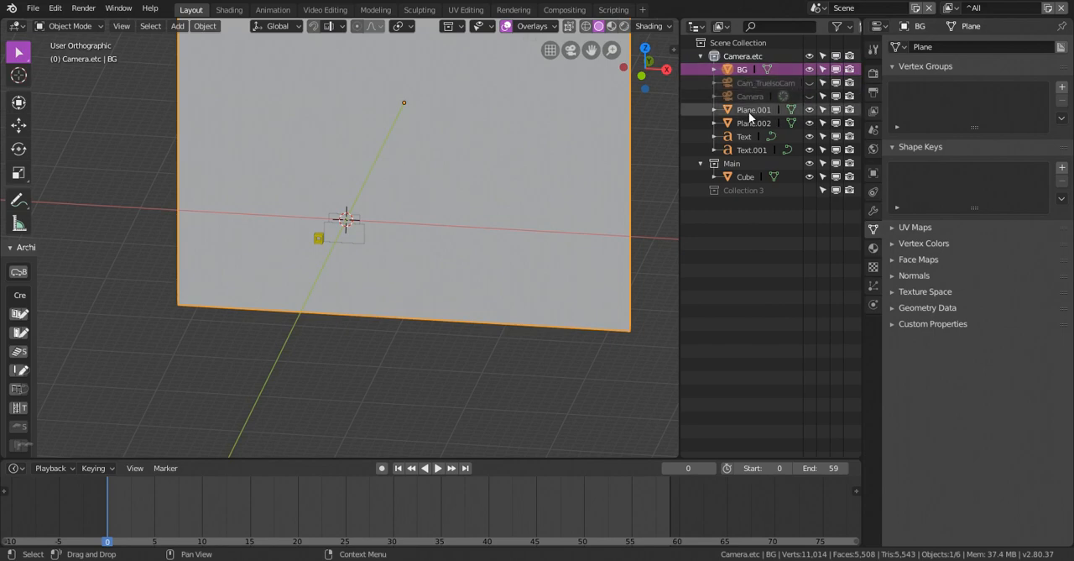
Move the BG plane, the two smaller planes and both text objects into the Main collection
{"action": "left_click", "coordinate": [752, 109], "text": "ctrl"}
{"action": "left_click", "coordinate": [752, 122], "text": "ctrl"}
{"action": "left_click", "coordinate": [746, 138], "text": "ctrl"}
{"action": "left_click", "coordinate": [743, 149], "text": "ctrl"}
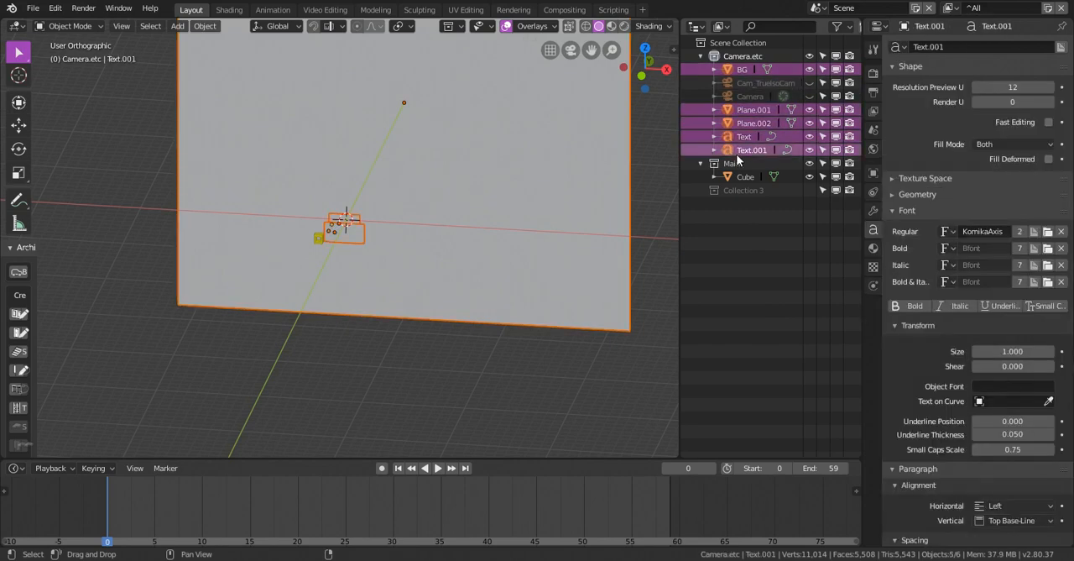
{"action": "left_click_drag", "start_coordinate": [744, 150], "coordinate": [731, 166]}
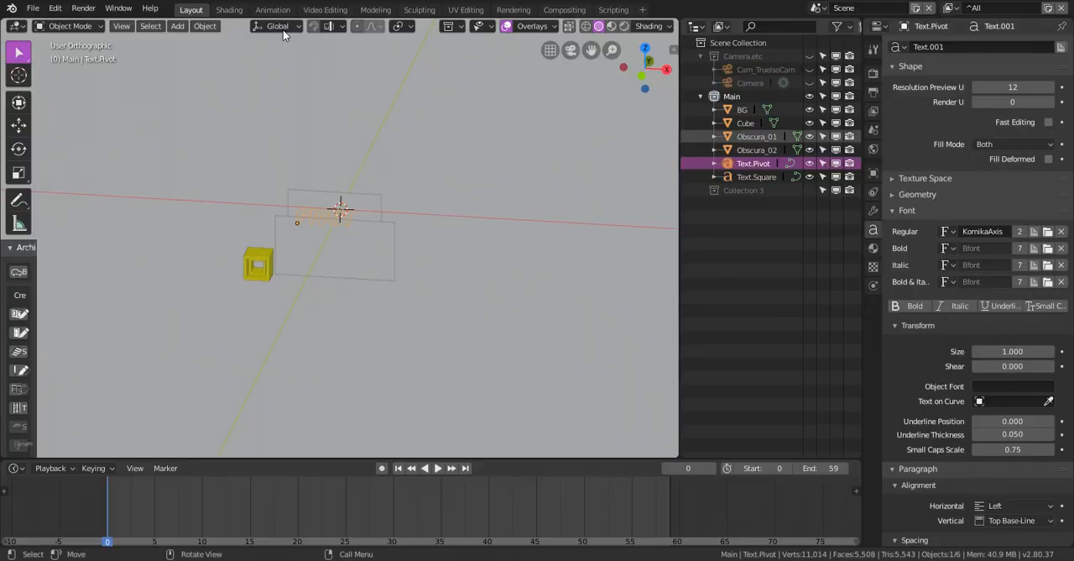
Check in the rendered camera view whether the planes mask both texts
{"action": "left_click", "coordinate": [233, 10]}
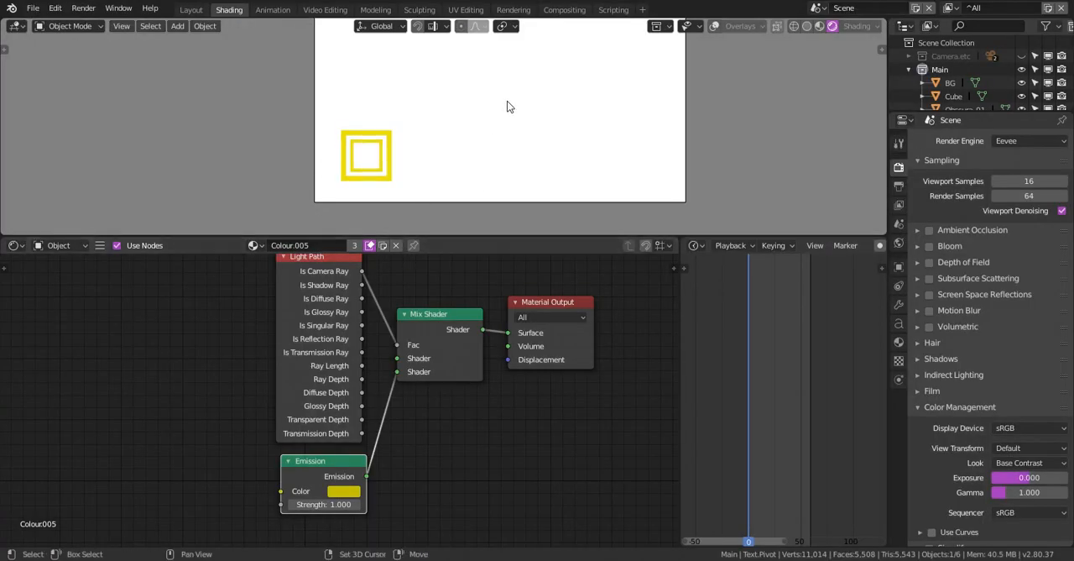
{"action": "middle_click_drag", "start_coordinate": [507, 102], "coordinate": [494, 114], "text": "shift"}
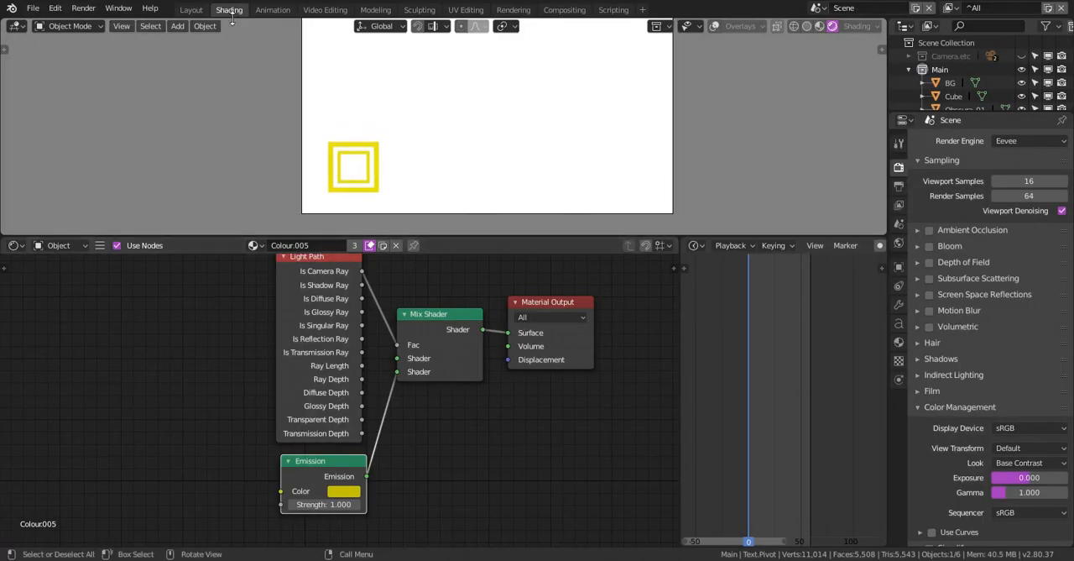
{"action": "left_click", "coordinate": [196, 10]}
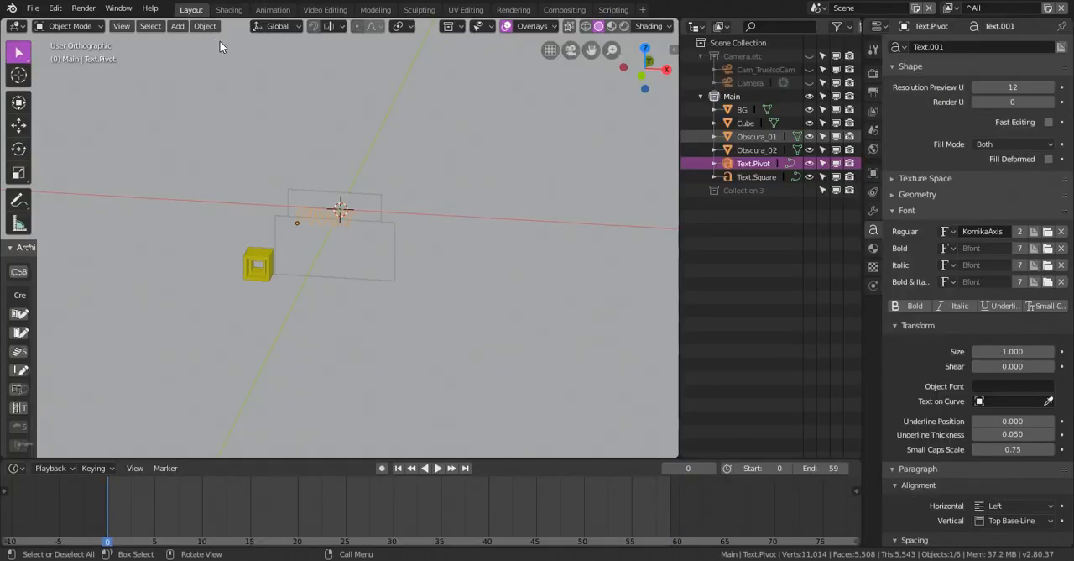
At frame 5, scale the cube to 0 and insert a Scaling keyframe
{"action": "middle_click_drag", "start_coordinate": [355, 197], "coordinate": [385, 166], "text": "shift"}
{"action": "left_click", "coordinate": [285, 225]}
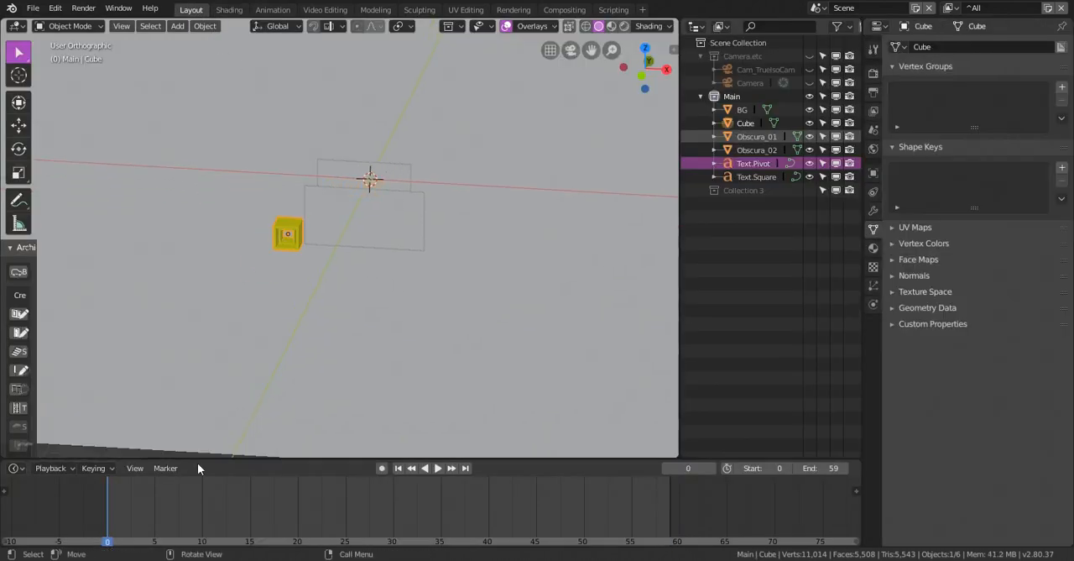
{"action": "key", "text": "space"}
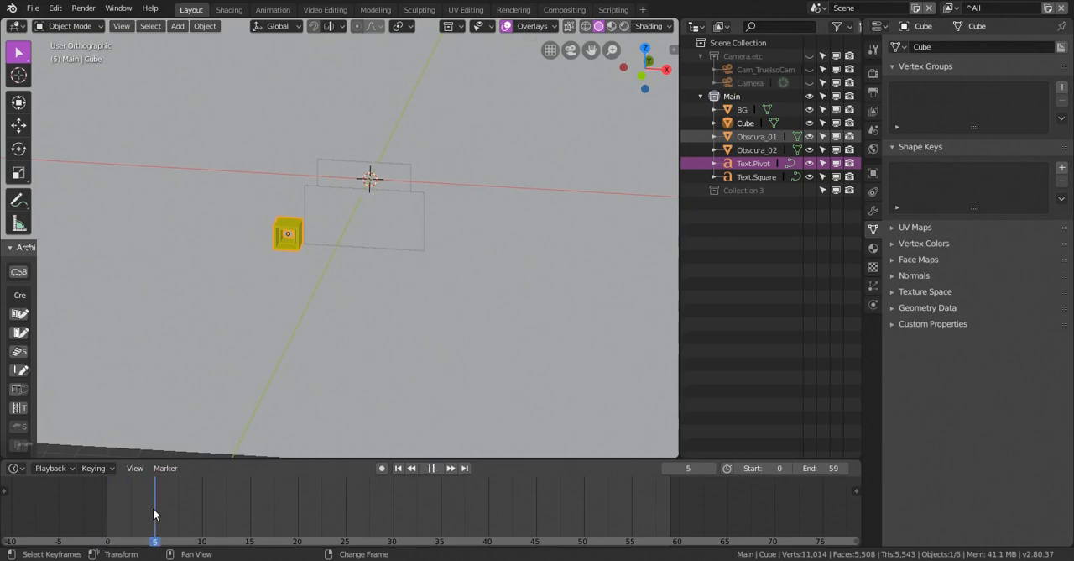
{"action": "key", "text": "space"}
{"action": "scroll", "coordinate": [294, 226], "scroll_direction": "up", "scroll_amount": 4}
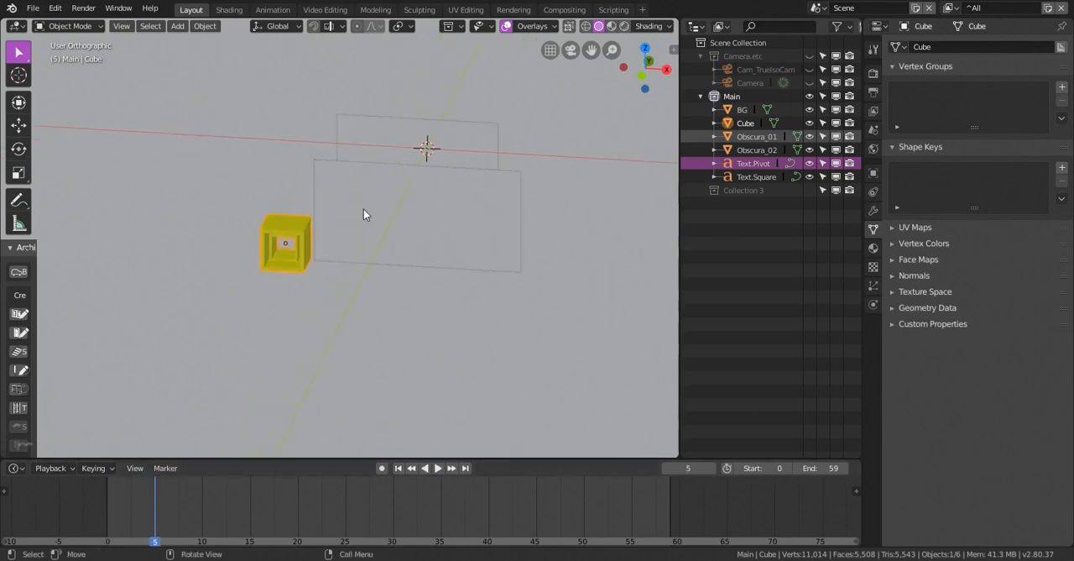
{"action": "middle_click_drag", "start_coordinate": [366, 210], "coordinate": [327, 245], "text": "shift"}
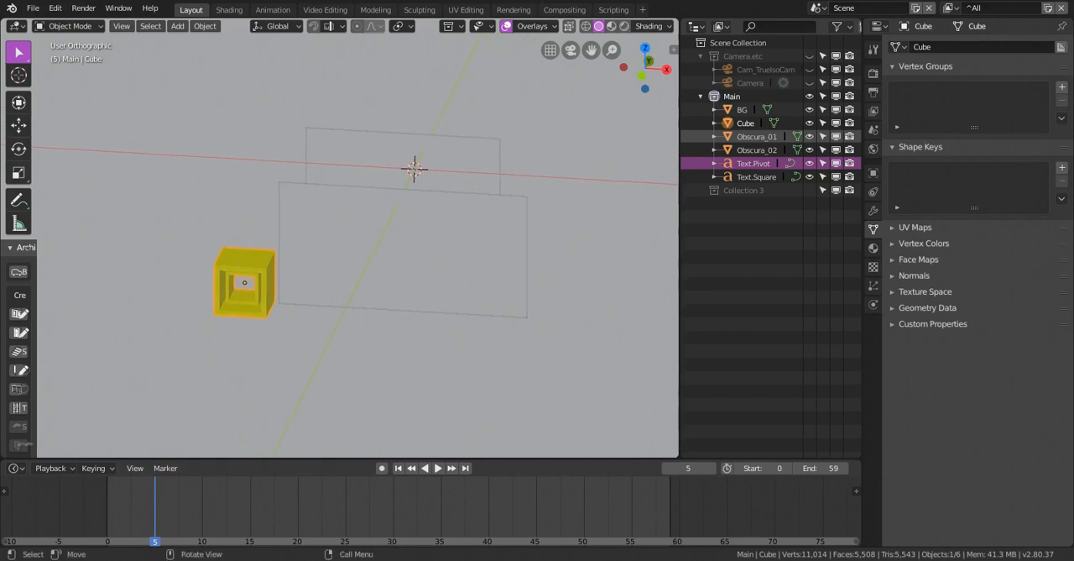
{"action": "key", "text": "s"}
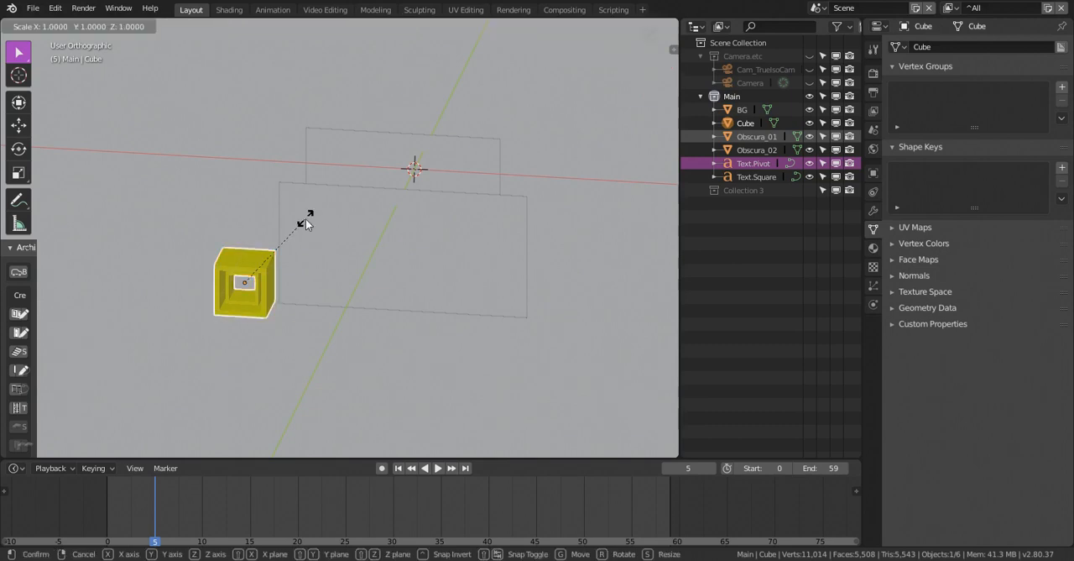
{"action": "key", "text": "0"}
{"action": "key", "text": "Return"}
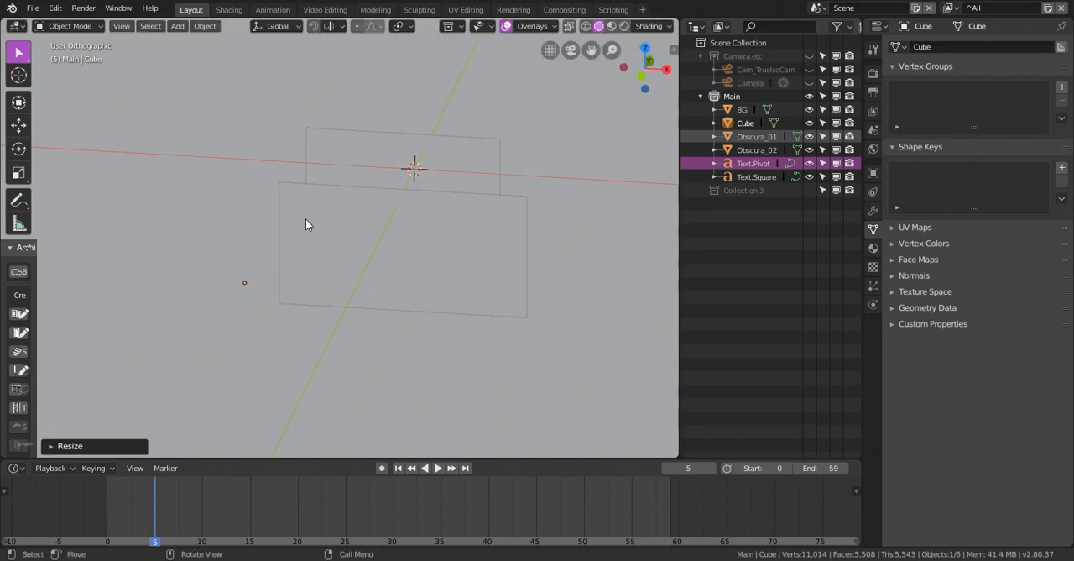
{"action": "key", "text": "i"}
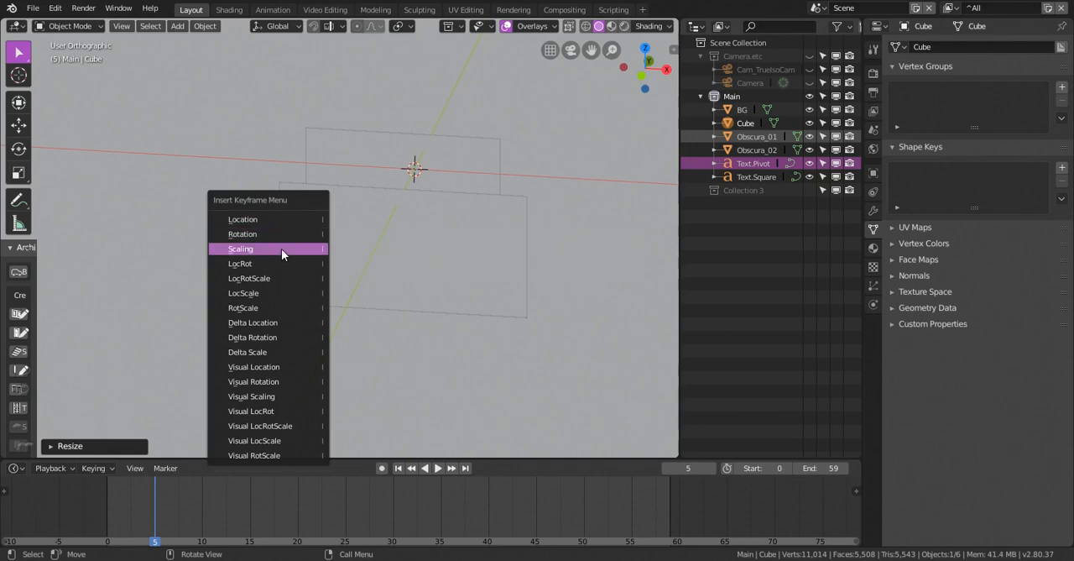
{"action": "left_click", "coordinate": [281, 248]}
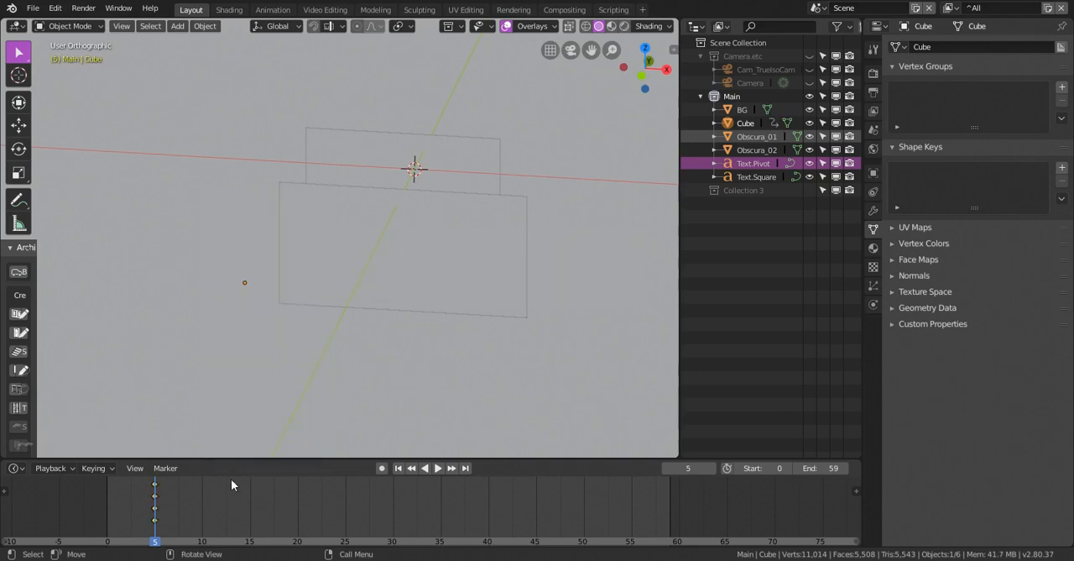
At frame 20, set the cube's X, Y and Z scale to 1 and insert keyframes for the scale
{"action": "right_click_drag", "start_coordinate": [239, 500], "coordinate": [297, 500]}
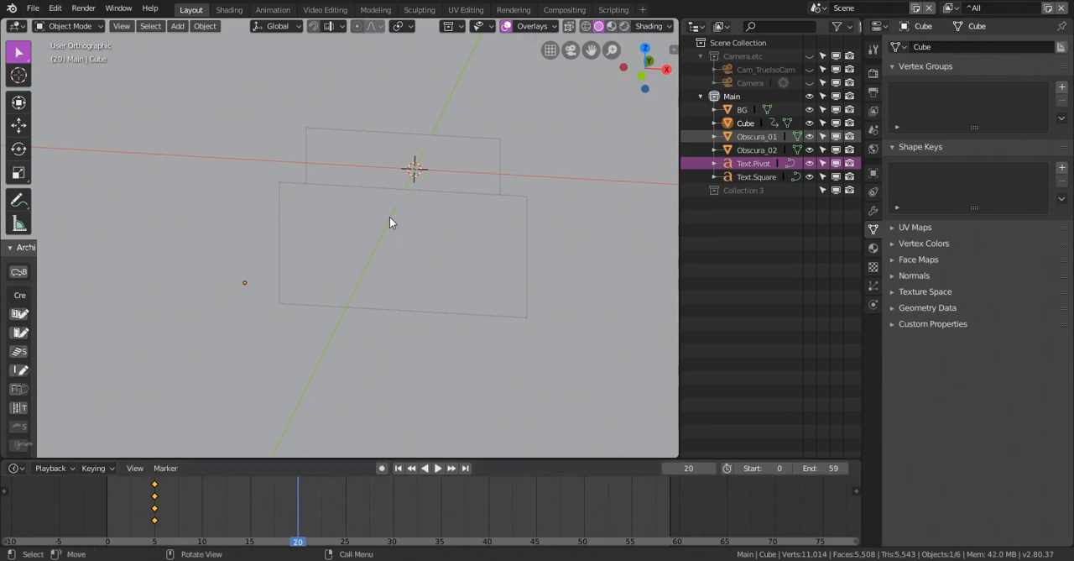
{"action": "key", "text": "n"}
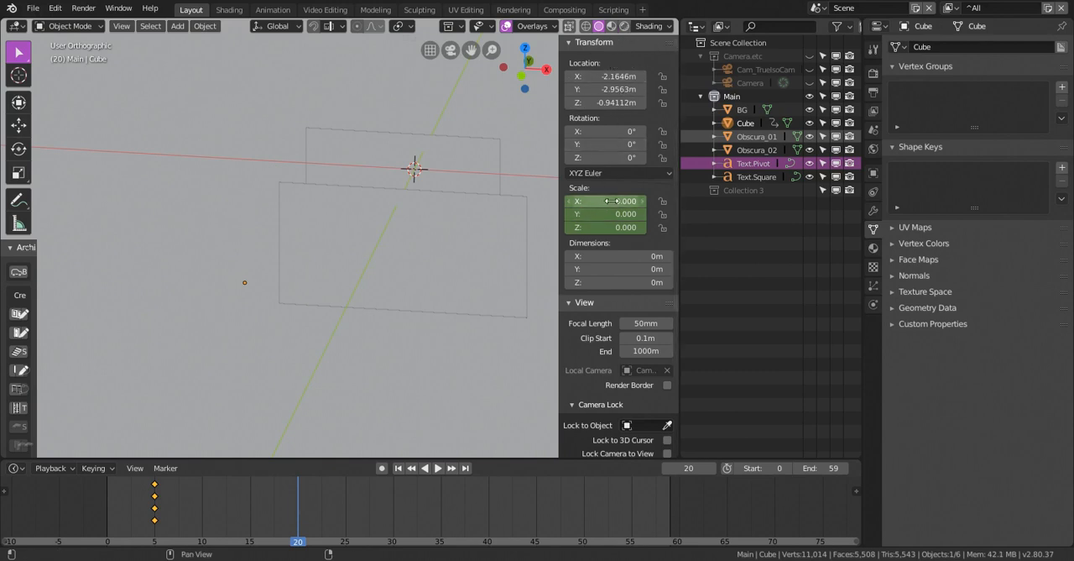
{"action": "mouse_move", "coordinate": [611, 201]}
{"action": "left_mouse_down"}
{"action": "mouse_move", "coordinate": [616, 228]}
{"action": "mouse_move", "coordinate": [611, 207]}
{"action": "left_mouse_up"}
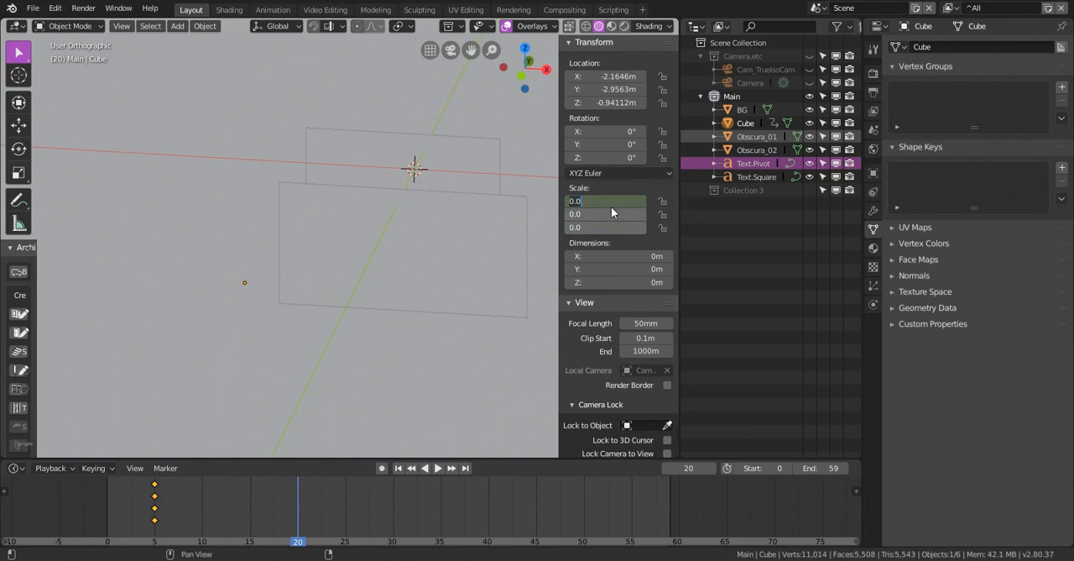
{"action": "type", "text": "1"}
{"action": "key", "text": "Return"}
{"action": "middle_click_drag", "start_coordinate": [327, 237], "coordinate": [290, 232]}
{"action": "left_click", "coordinate": [617, 214]}
{"action": "type", "text": "1"}
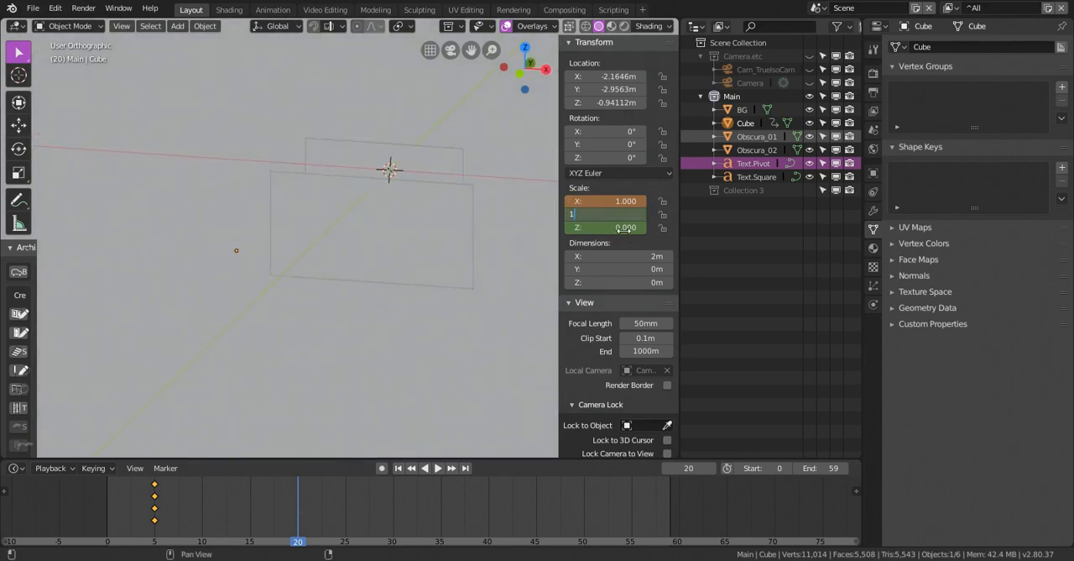
{"action": "key", "text": "Return"}
{"action": "left_click", "coordinate": [625, 227]}
{"action": "type", "text": "1"}
{"action": "key", "text": "Return"}
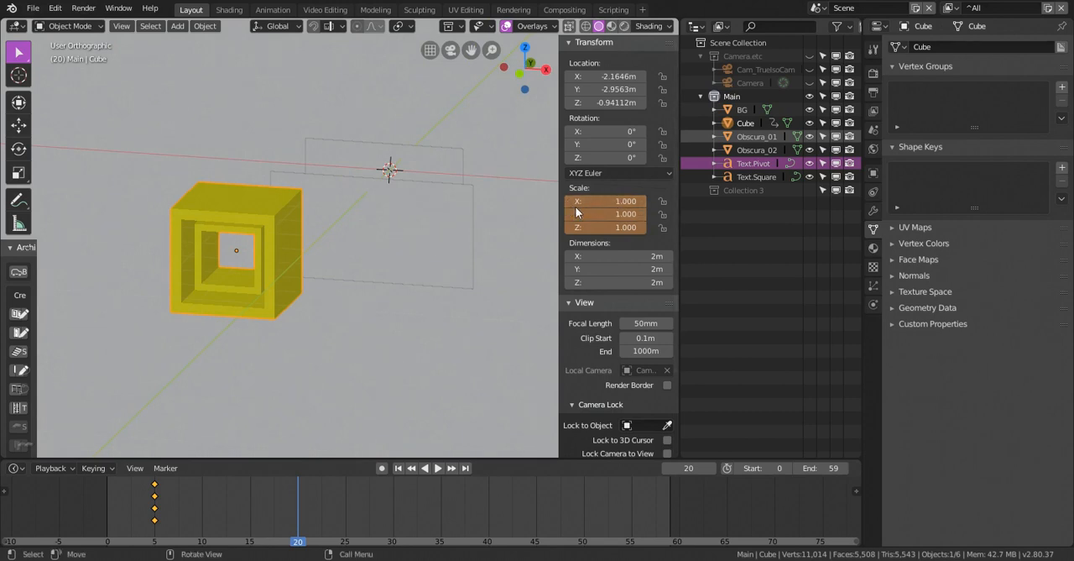
{"action": "right_click", "coordinate": [598, 203]}
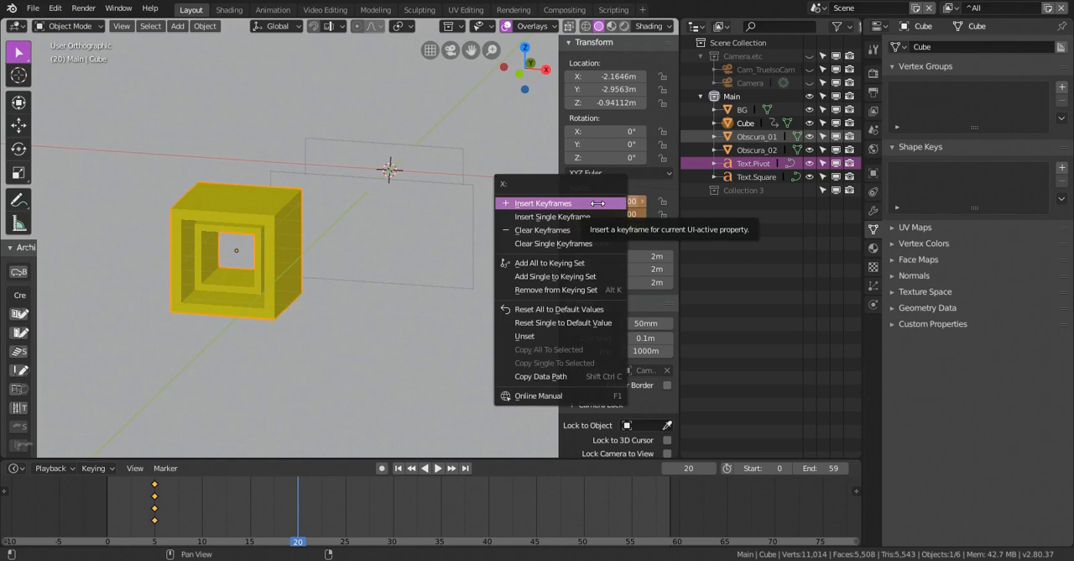
{"action": "left_click", "coordinate": [596, 203]}
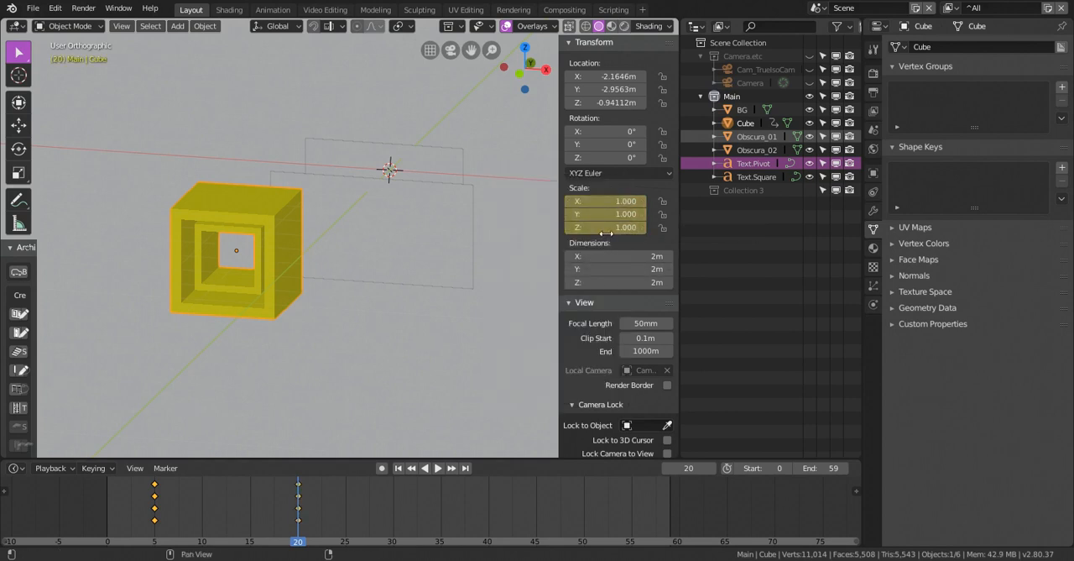
{"action": "right_click_drag", "start_coordinate": [284, 497], "coordinate": [338, 499]}
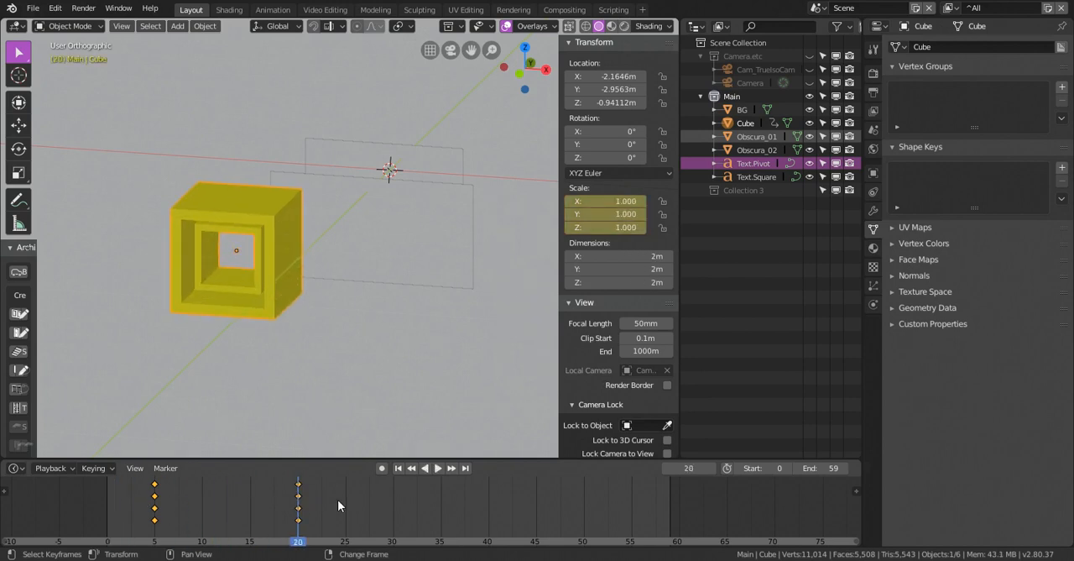
Set the cube's scale keyframes to Back interpolation and play the animation to review the scale-up
{"action": "key", "text": "t"}
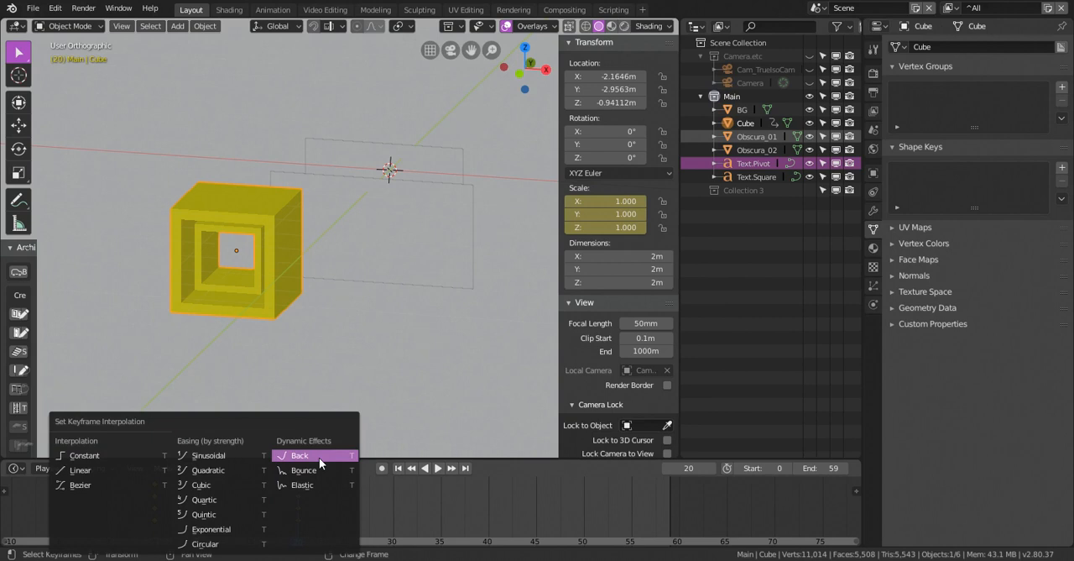
{"action": "left_click", "coordinate": [319, 457]}
{"action": "key", "text": "space"}
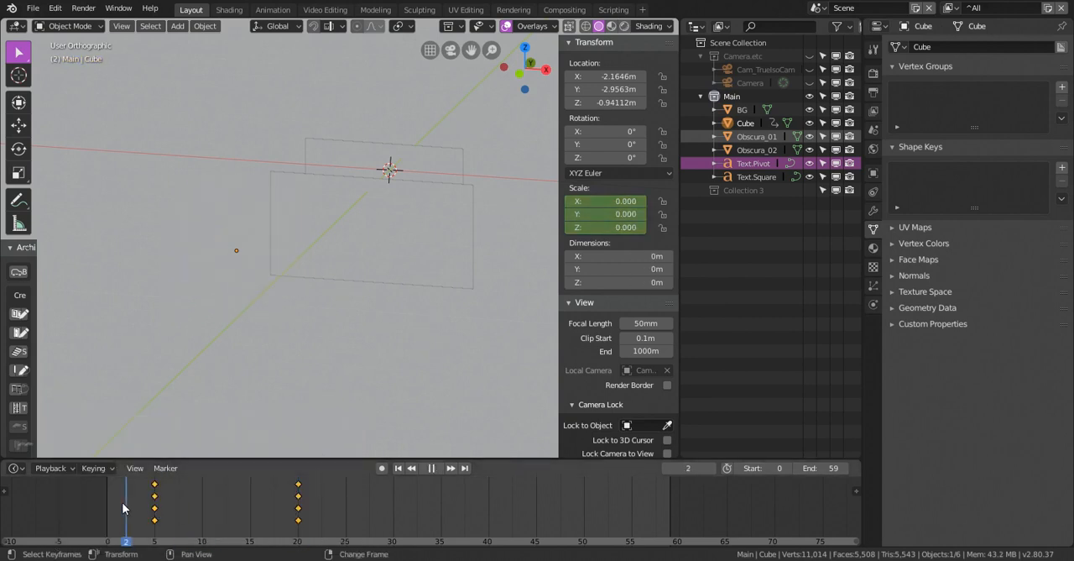
{"action": "key", "text": "space"}
{"action": "mouse_move", "coordinate": [141, 504]}
{"action": "right_mouse_down"}
{"action": "mouse_move", "coordinate": [333, 502]}
{"action": "mouse_move", "coordinate": [139, 513]}
{"action": "right_mouse_up"}
{"action": "key", "text": "space"}
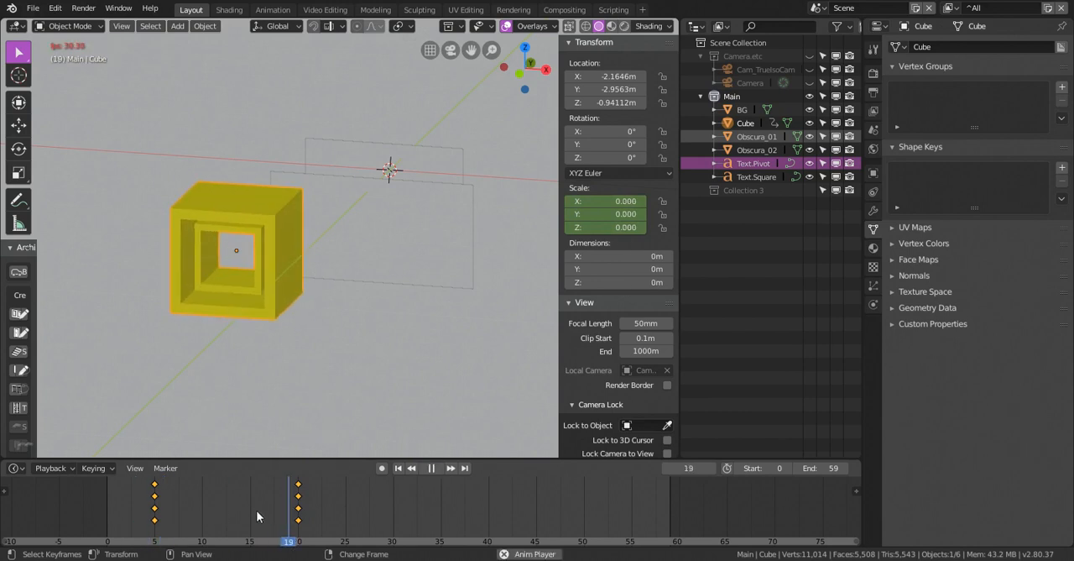
{"action": "key", "text": "space"}
In the rendered camera view at frame 12, scale all of the cube's geometry in Edit Mode to about 0.53
{"action": "left_click", "coordinate": [228, 10]}
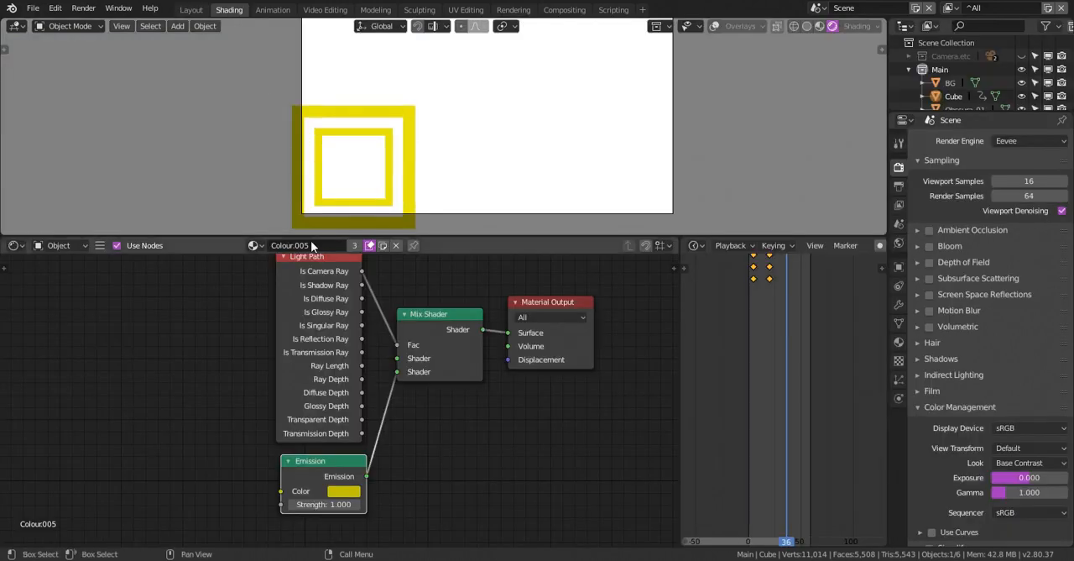
{"action": "right_click_drag", "start_coordinate": [698, 375], "coordinate": [762, 344]}
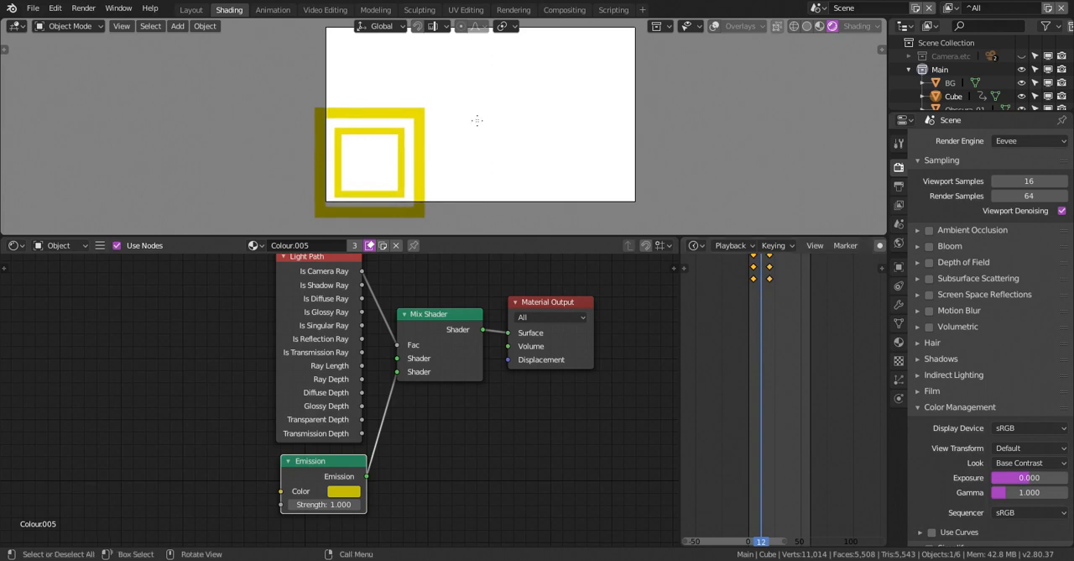
{"action": "key", "text": "Tab"}
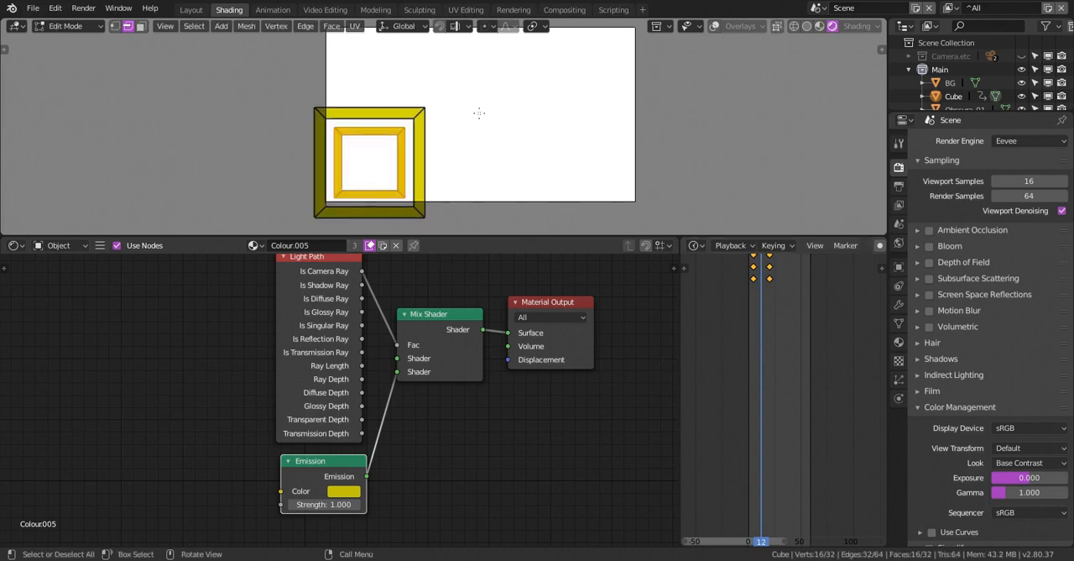
{"action": "key", "text": "a"}
{"action": "key", "text": "s"}
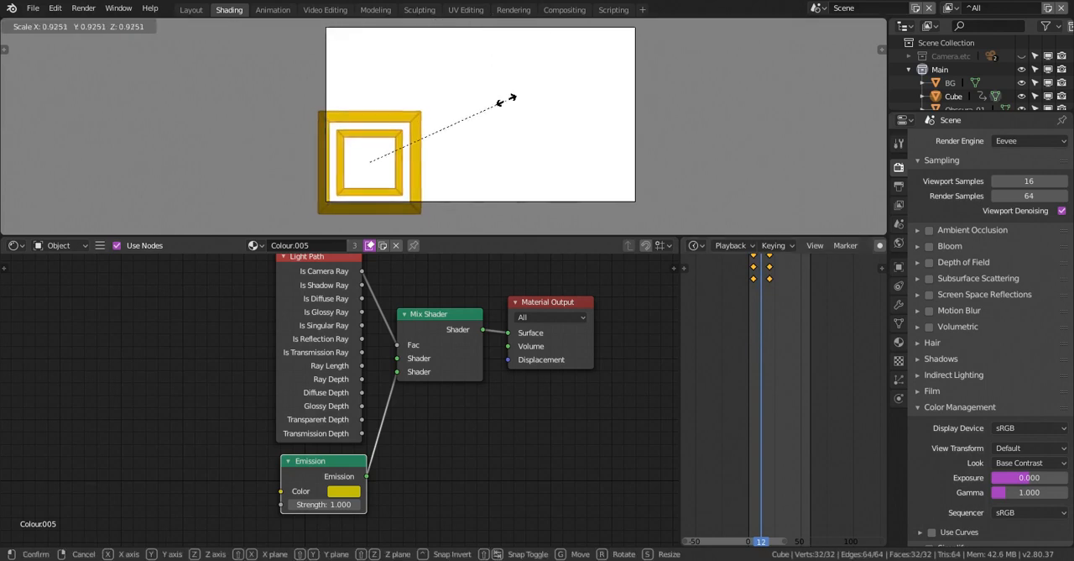
{"action": "left_click", "coordinate": [439, 116]}
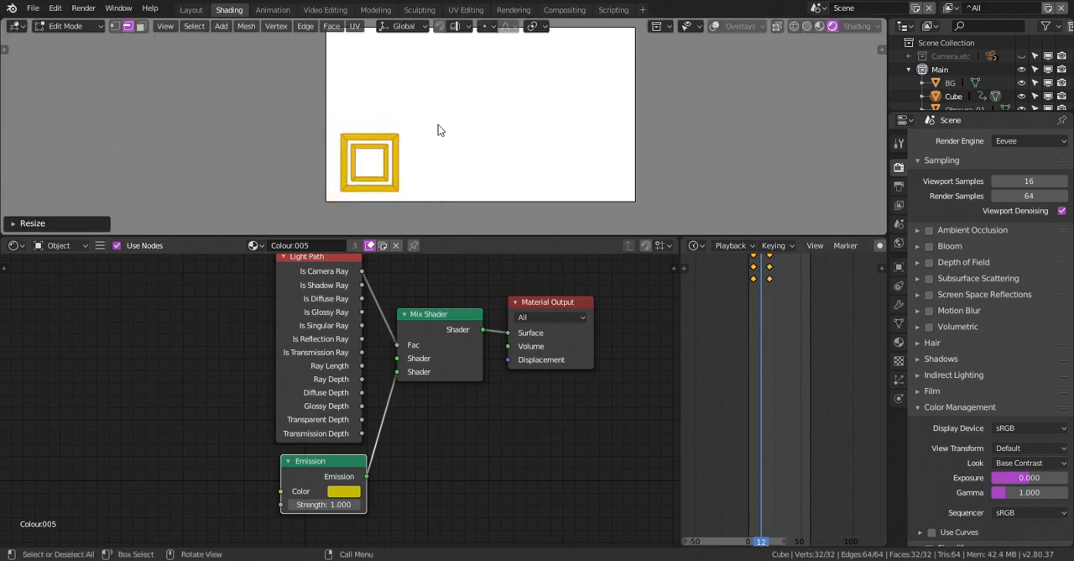
{"action": "key", "text": "Tab"}
Play and scrub the animation from frame 0 to check the resized square frames within the camera view
{"action": "mouse_move", "coordinate": [747, 305]}
{"action": "right_mouse_down"}
{"action": "mouse_move", "coordinate": [735, 304]}
{"action": "mouse_move", "coordinate": [780, 307]}
{"action": "mouse_move", "coordinate": [744, 309]}
{"action": "right_mouse_up"}
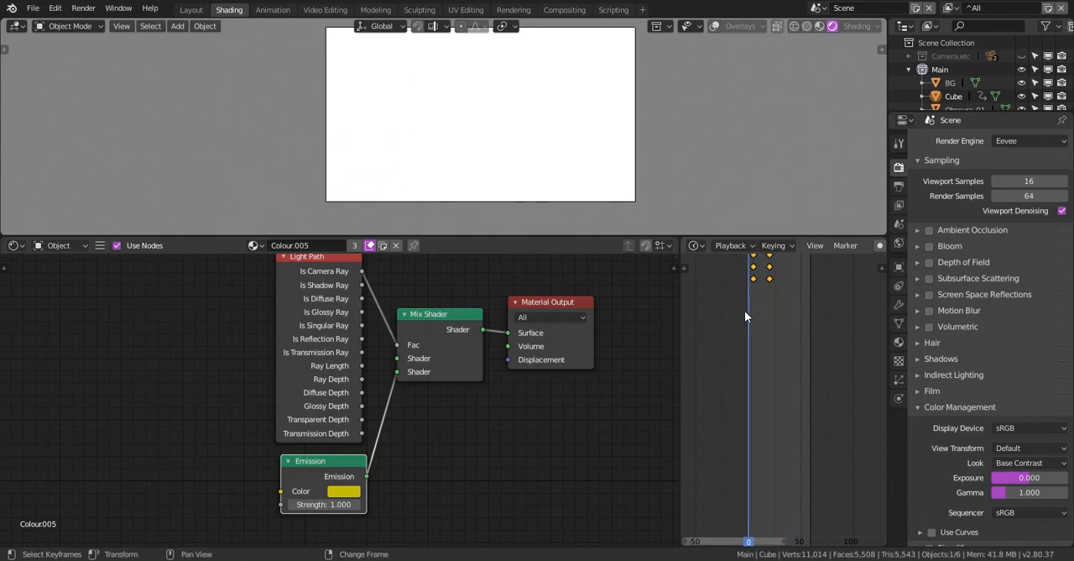
{"action": "key", "text": "space"}
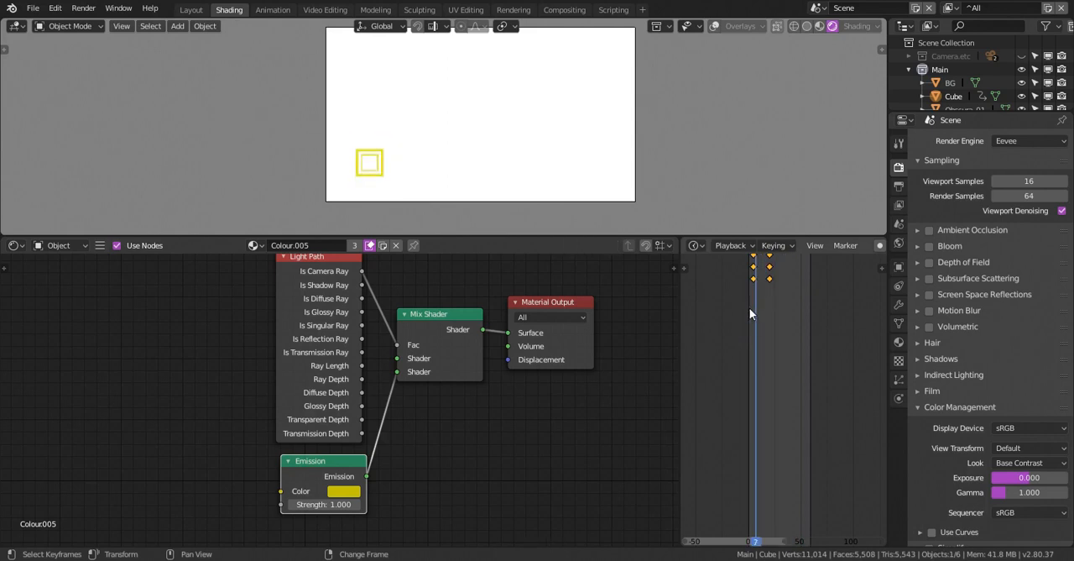
{"action": "key", "text": "Escape"}
{"action": "right_click_drag", "start_coordinate": [756, 306], "coordinate": [778, 307]}
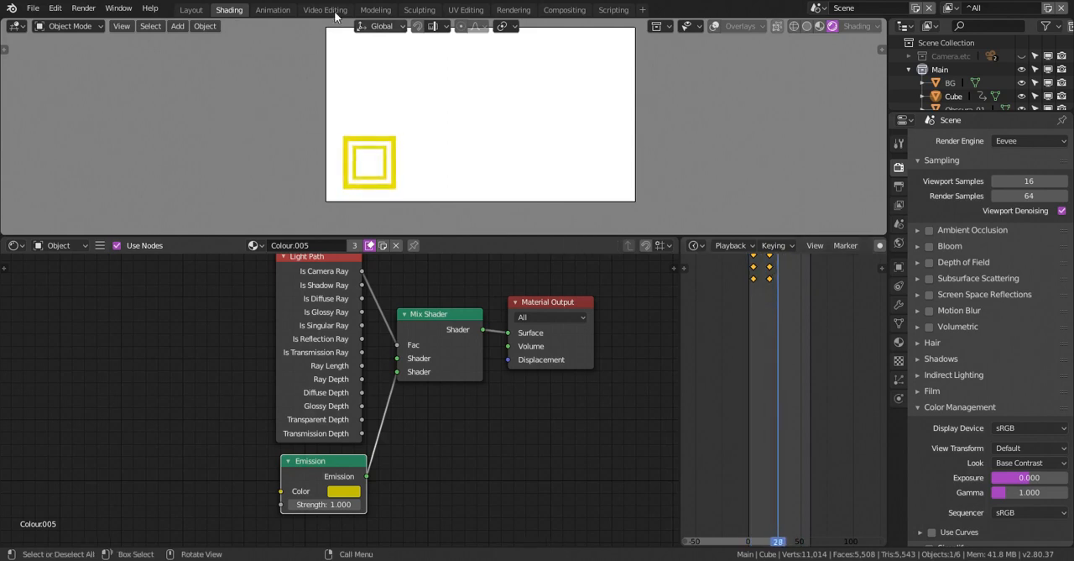
Return to the Layout workspace and extend the animation's end frame to 89
{"action": "left_click", "coordinate": [191, 9]}
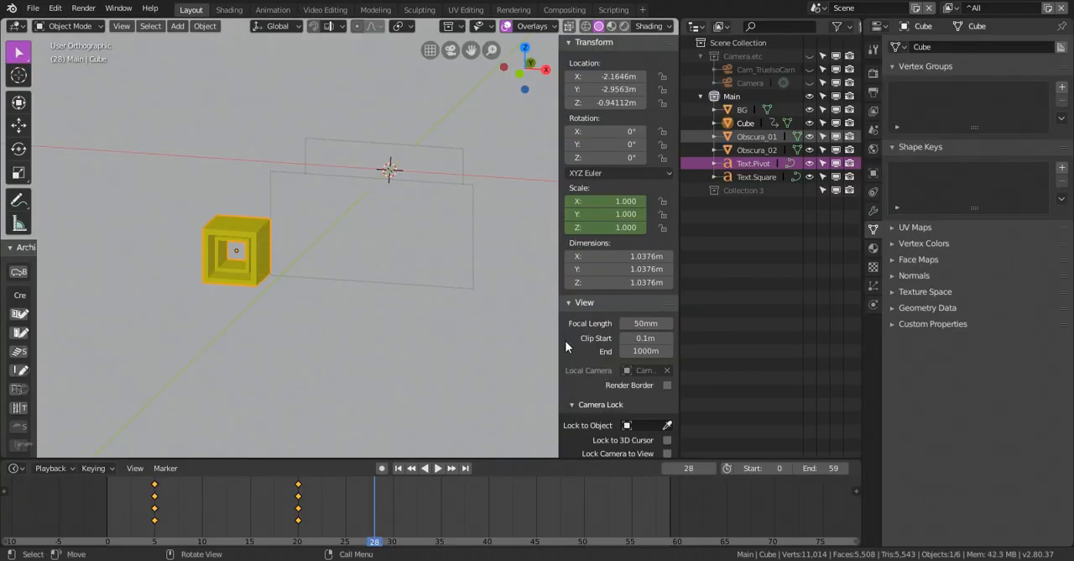
{"action": "left_click", "coordinate": [821, 467]}
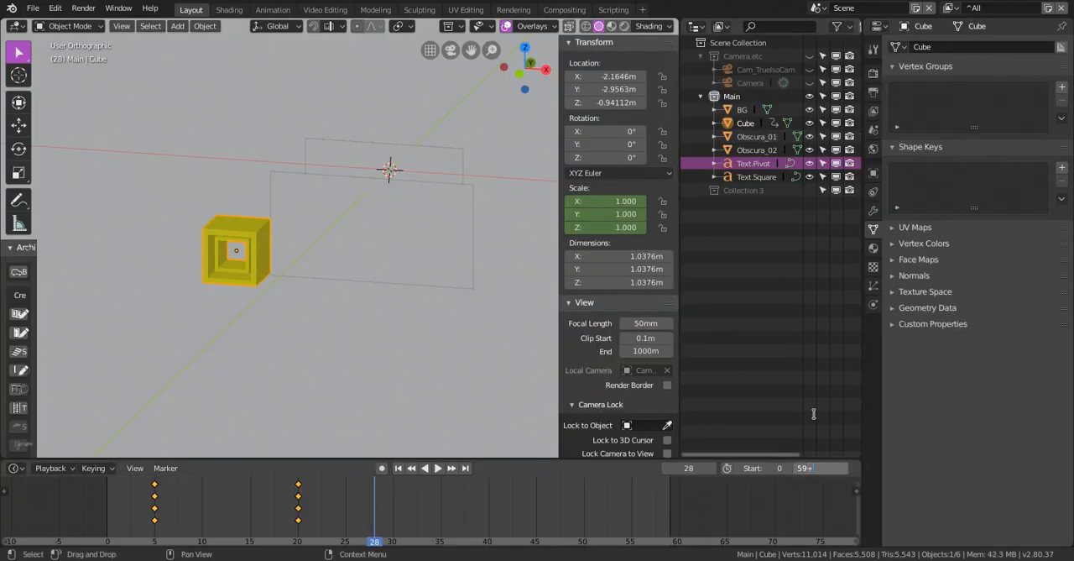
{"action": "type", "text": "+30"}
{"action": "key", "text": "Return"}
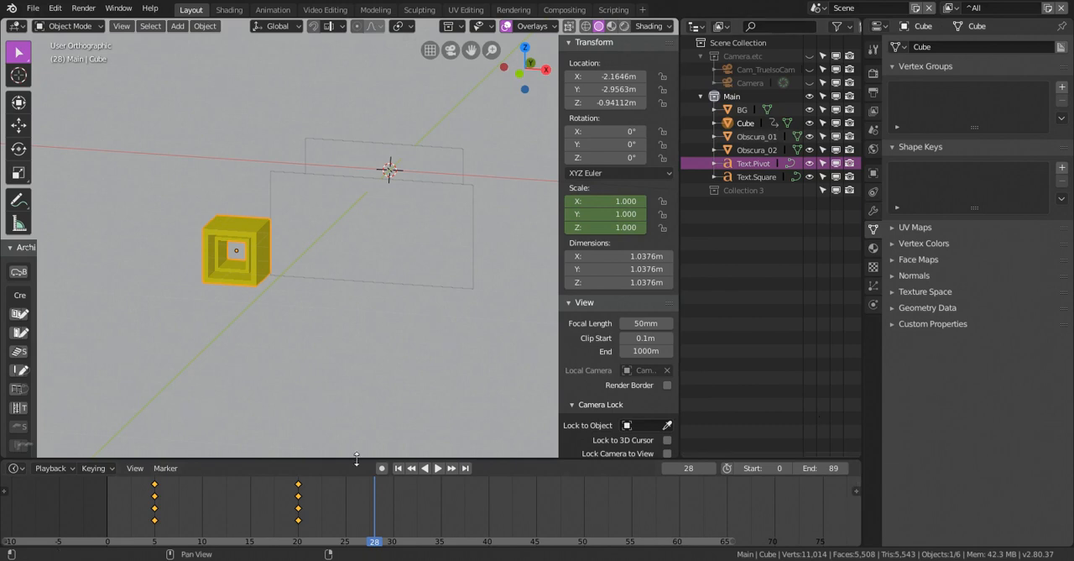
At frame 26, insert a Location keyframe for the Obscura_01 plane
{"action": "key", "text": "space"}
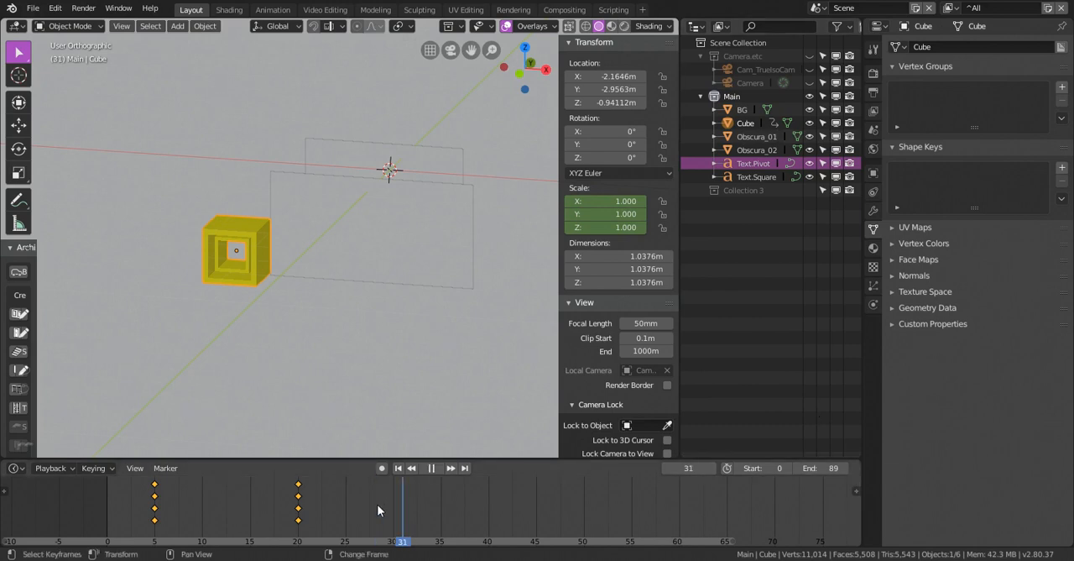
{"action": "right_click_drag", "start_coordinate": [346, 506], "coordinate": [355, 505]}
{"action": "key", "text": "space"}
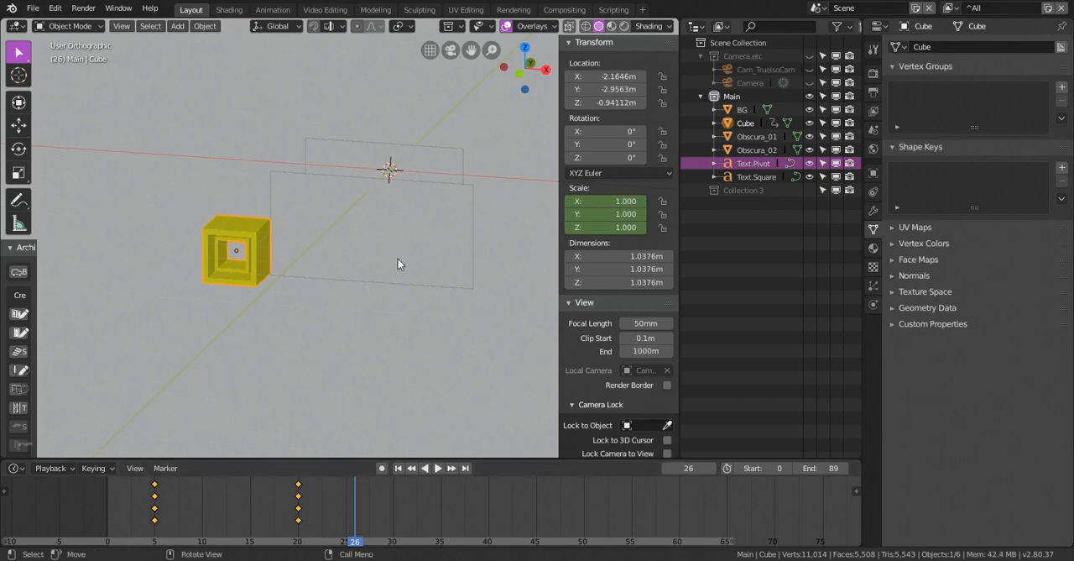
{"action": "left_click", "coordinate": [398, 264]}
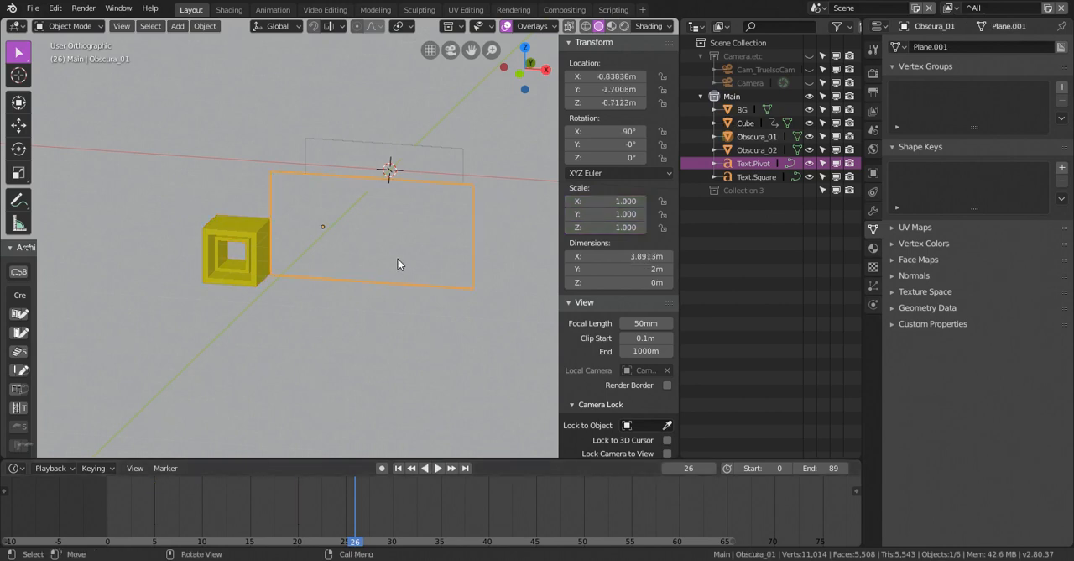
{"action": "key", "text": "i"}
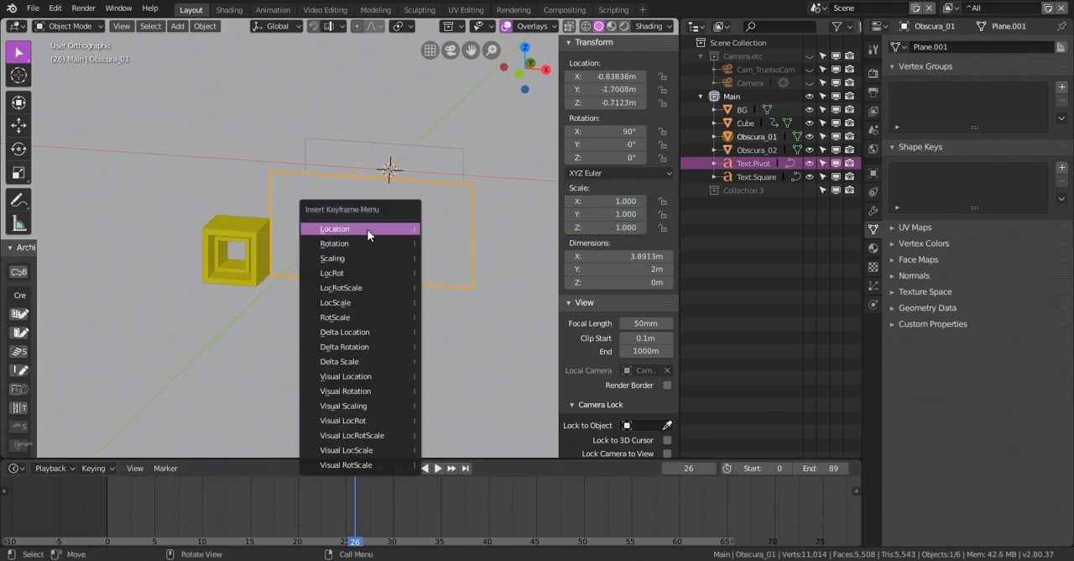
{"action": "left_click", "coordinate": [368, 230]}
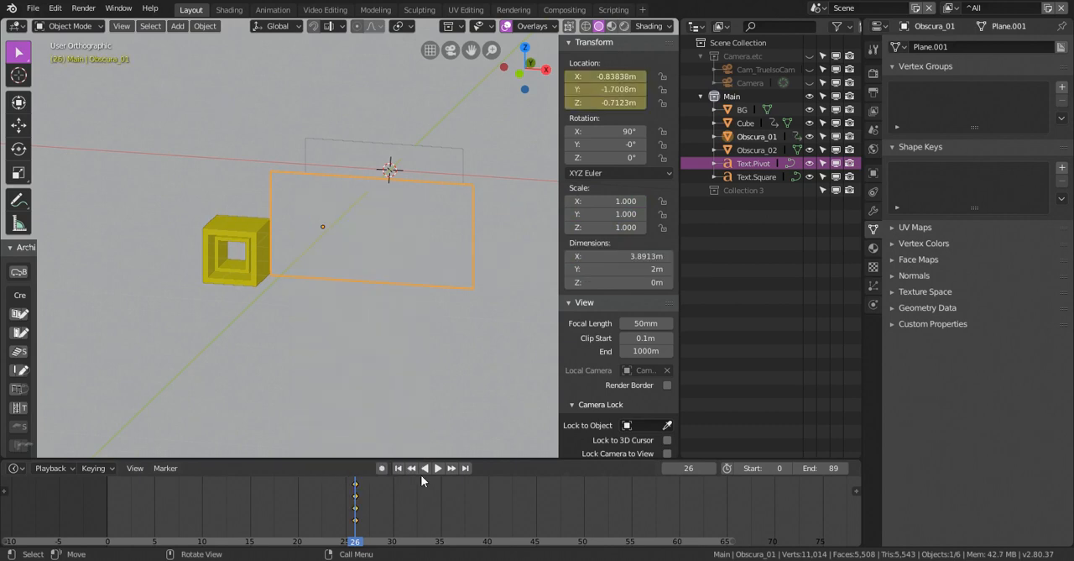
At frame 38, move the Obscura_01 plane along X off the SQUARE text to about X 4.77 m
{"action": "left_click", "coordinate": [486, 518]}
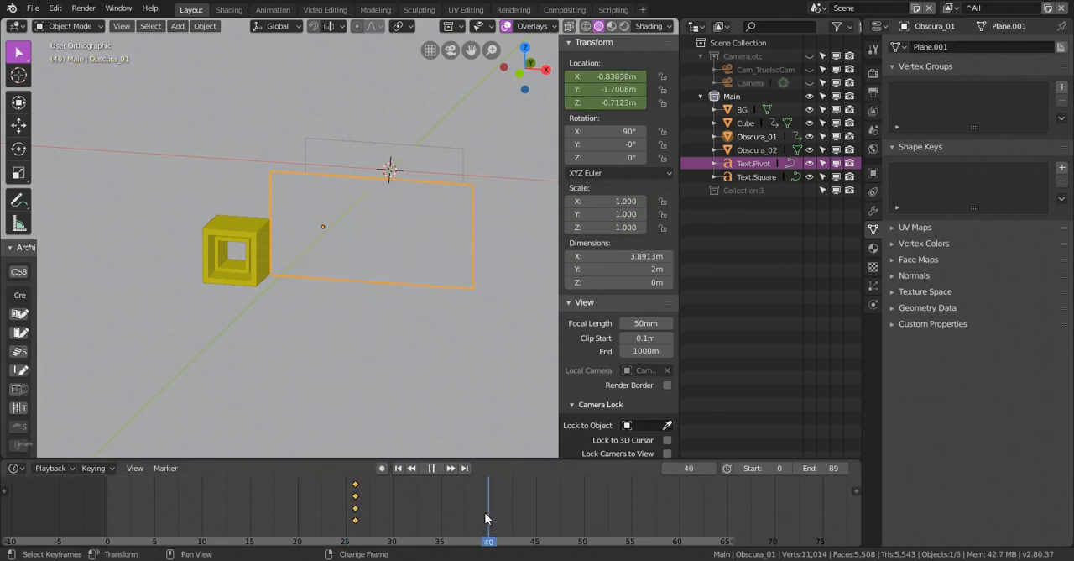
{"action": "left_click", "coordinate": [467, 510]}
{"action": "key", "text": "space"}
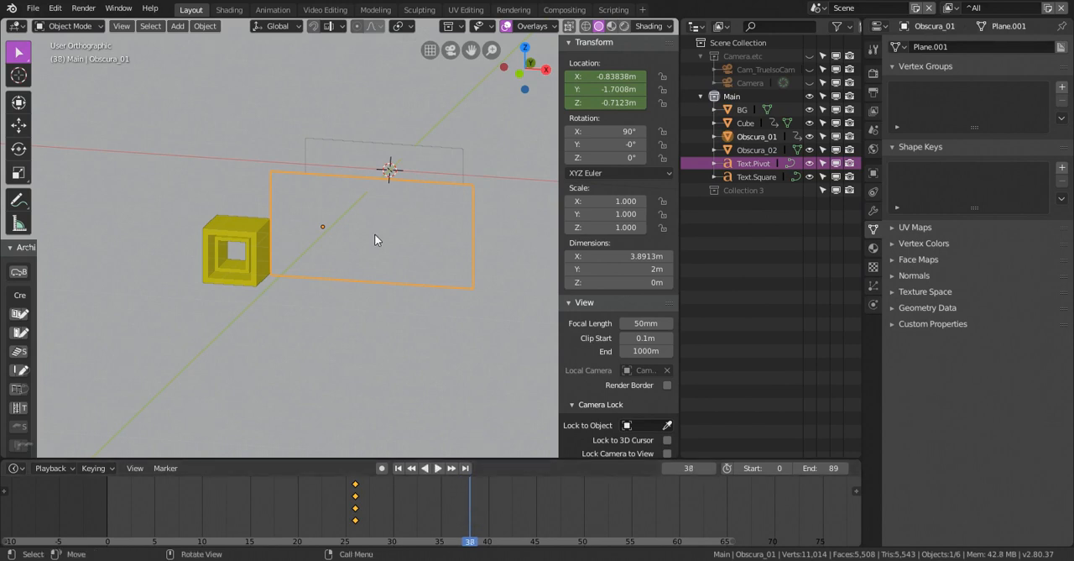
{"action": "middle_click_drag", "start_coordinate": [320, 239], "coordinate": [234, 246], "text": "shift"}
{"action": "key", "text": "g"}
{"action": "key", "text": "x"}
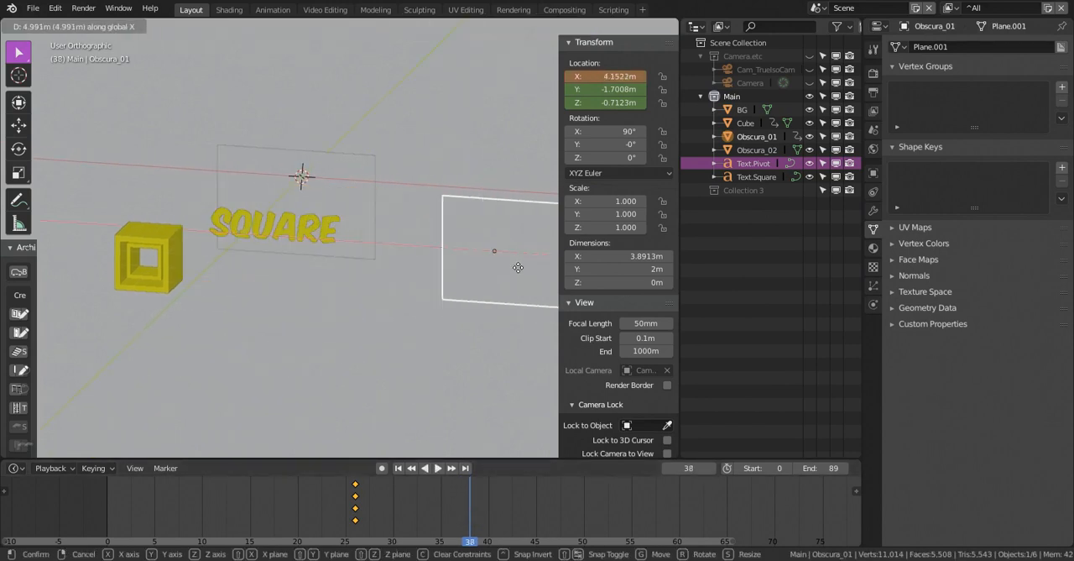
{"action": "left_click", "coordinate": [537, 267]}
Move the Obscura_01 plane further along X to about 5.92 m and insert a Location keyframe at frame 38
{"action": "middle_click_drag", "start_coordinate": [479, 285], "coordinate": [402, 228]}
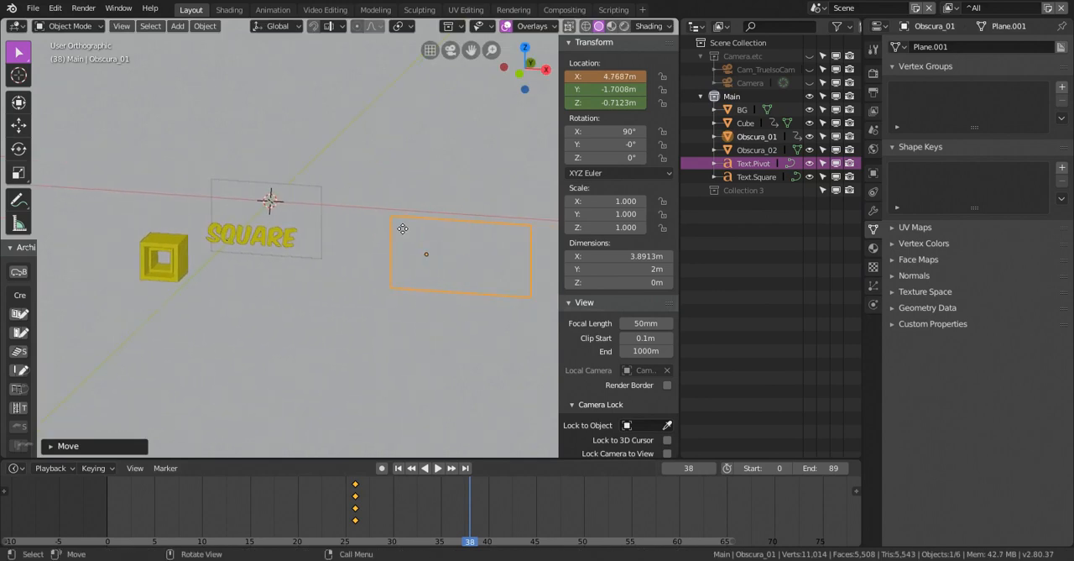
{"action": "key", "text": "g"}
{"action": "key", "text": "x"}
{"action": "left_click", "coordinate": [448, 234]}
{"action": "key", "text": "i"}
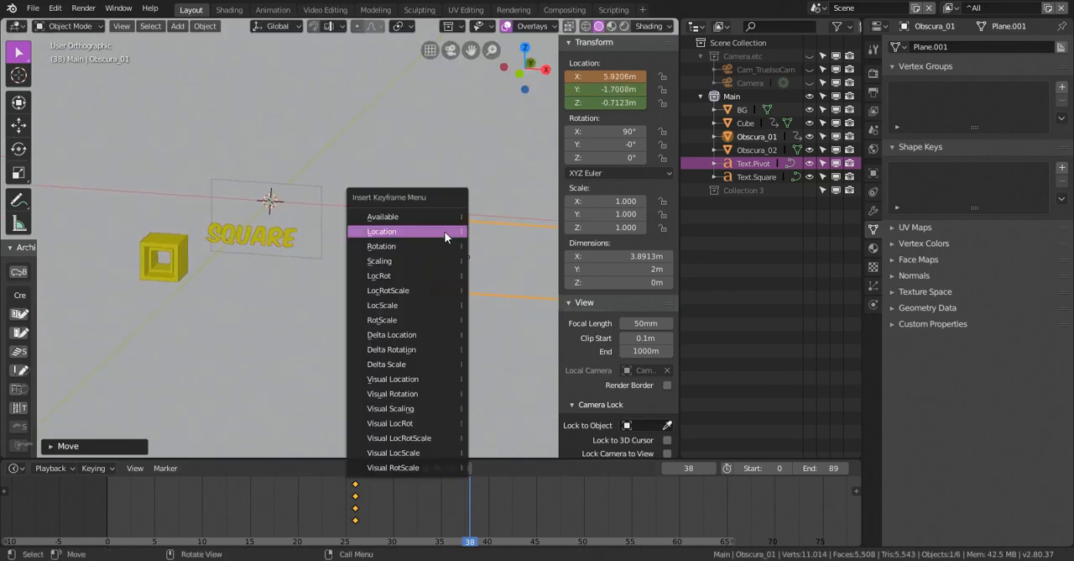
{"action": "left_click", "coordinate": [445, 233]}
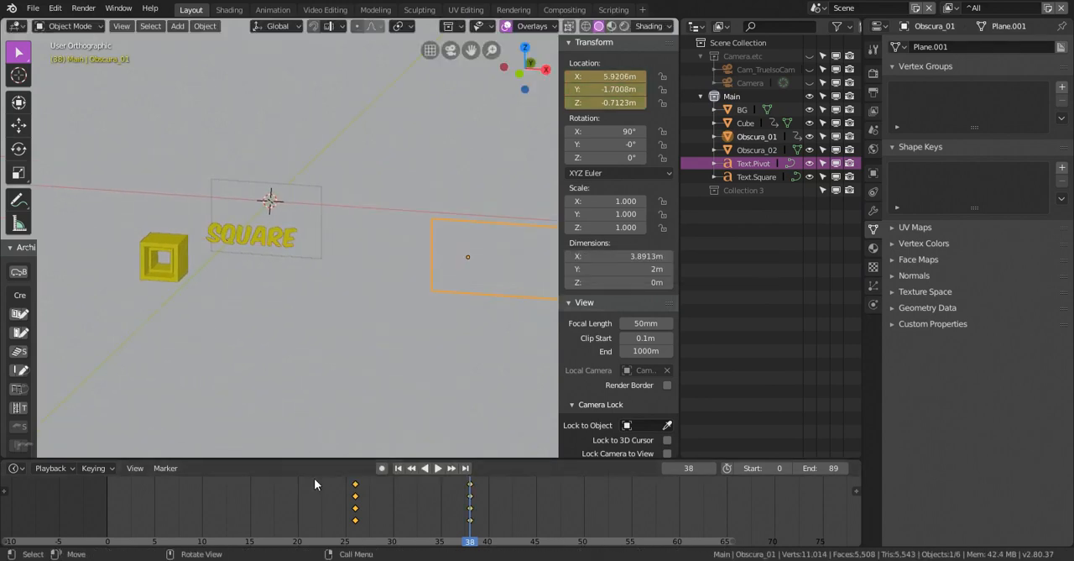
Go back to frame 26 and insert a Location keyframe for the SQUARE text
{"action": "right_click", "coordinate": [352, 515]}
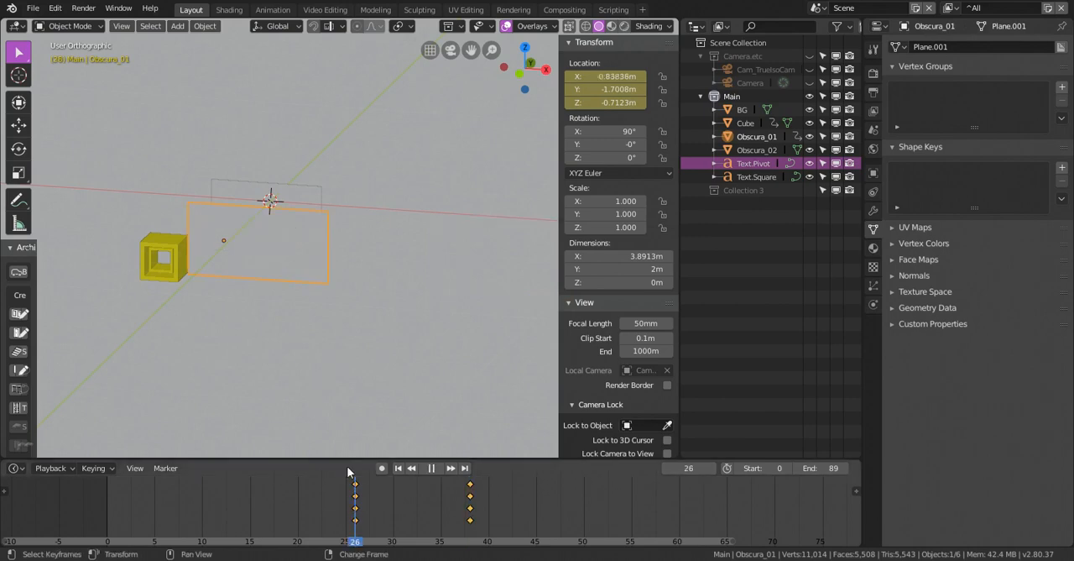
{"action": "middle_click_drag", "start_coordinate": [336, 221], "coordinate": [284, 285]}
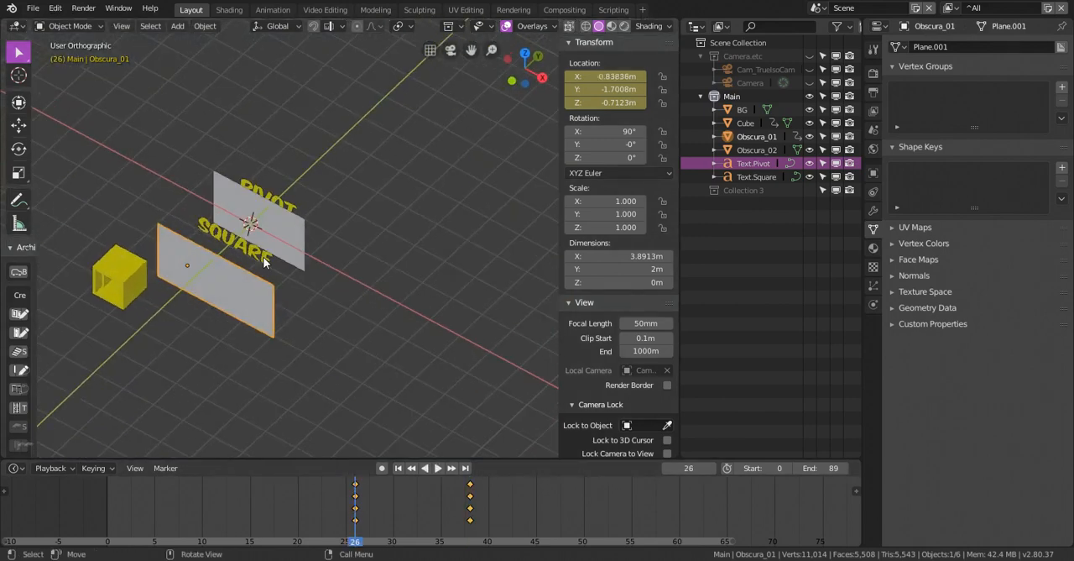
{"action": "left_click", "coordinate": [264, 260]}
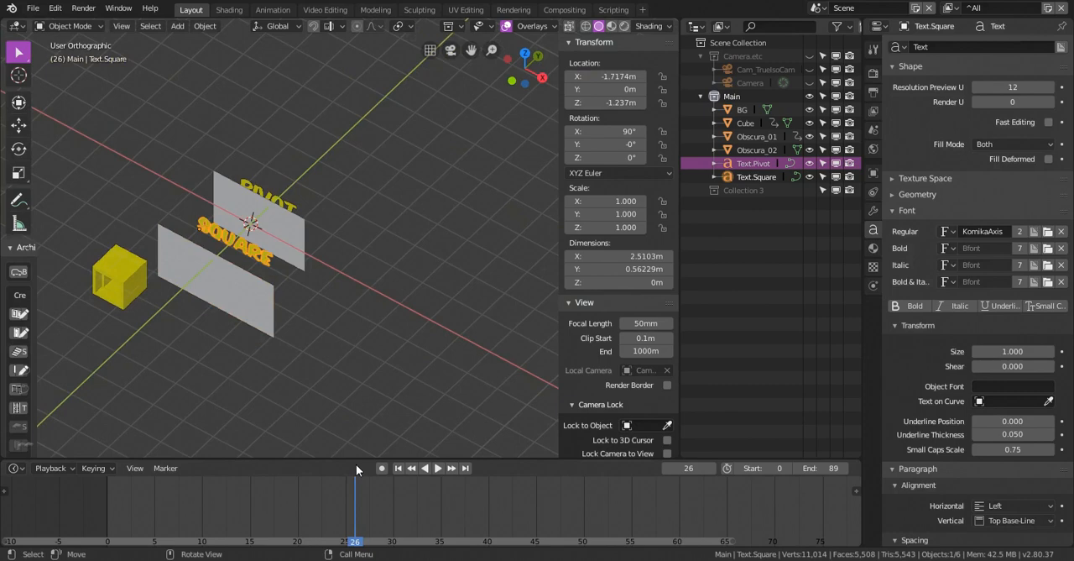
{"action": "key", "text": "i"}
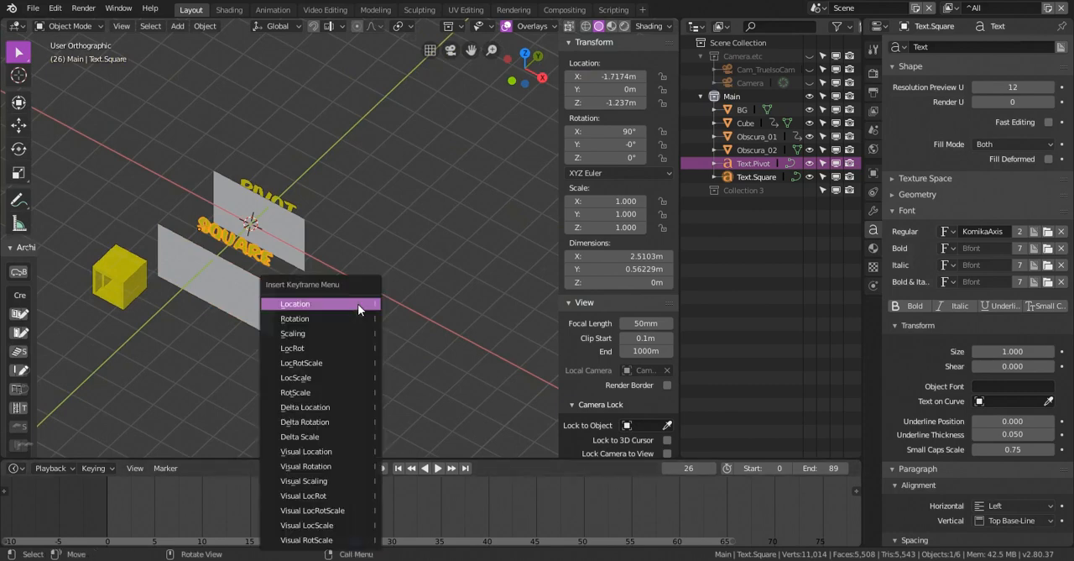
{"action": "left_click", "coordinate": [358, 303]}
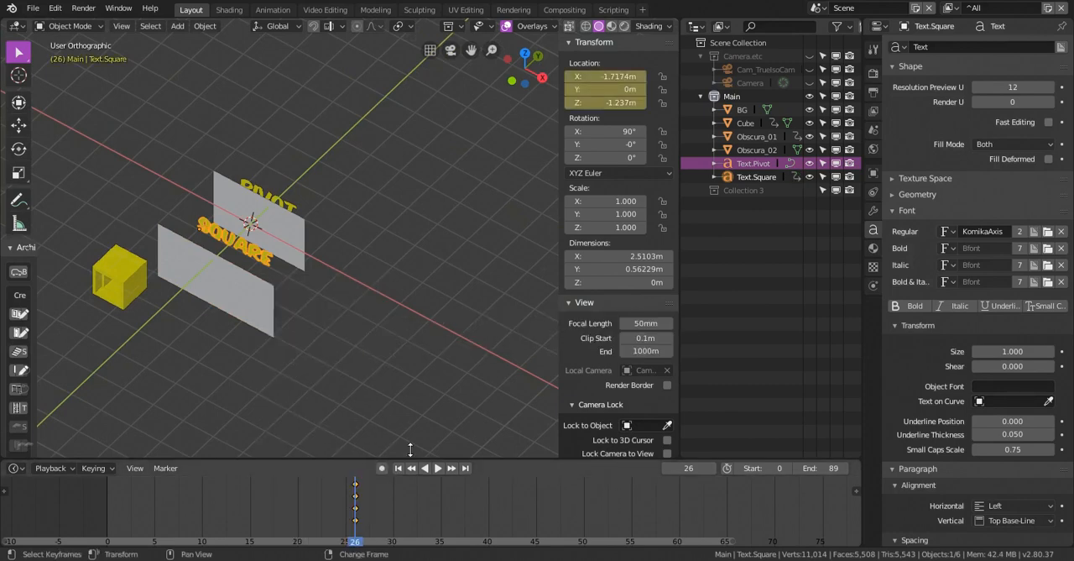
At frame 38, move the SQUARE text along X to about -1.17 m and insert a Location keyframe
{"action": "left_click", "coordinate": [262, 308]}
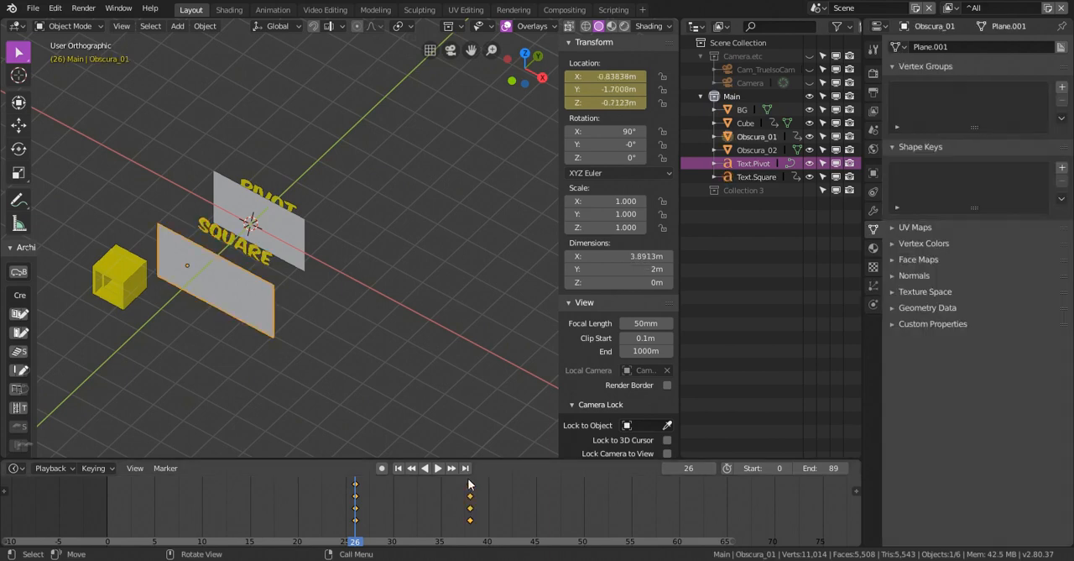
{"action": "left_click", "coordinate": [472, 532]}
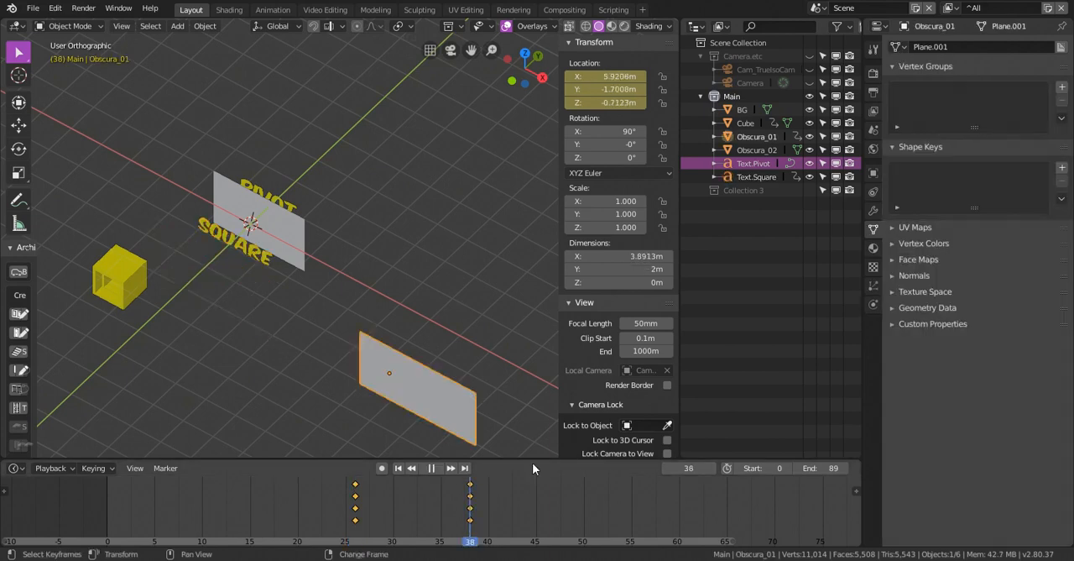
{"action": "left_click", "coordinate": [261, 268]}
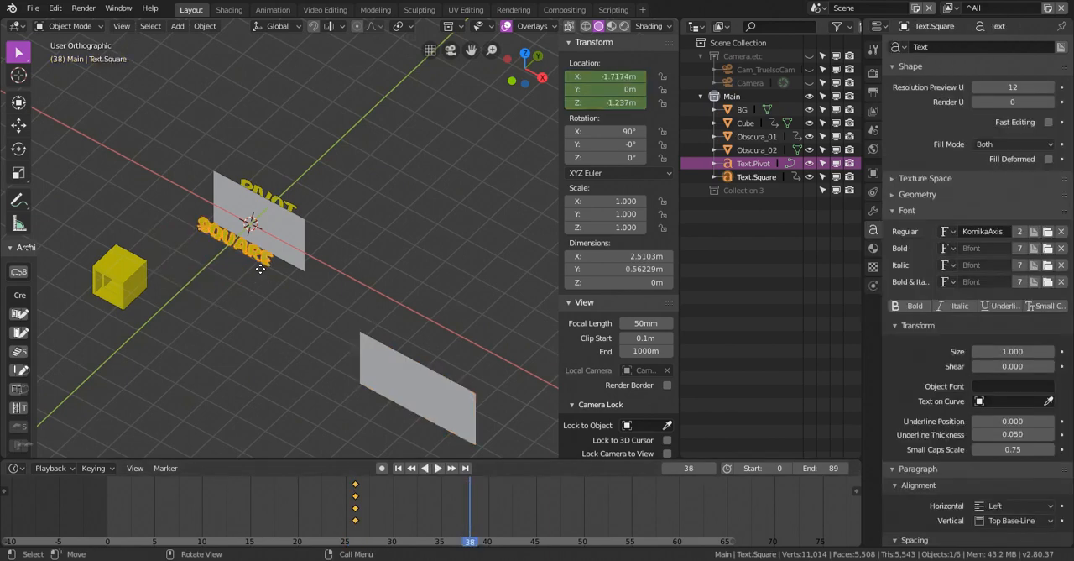
{"action": "key", "text": "g"}
{"action": "key", "text": "x"}
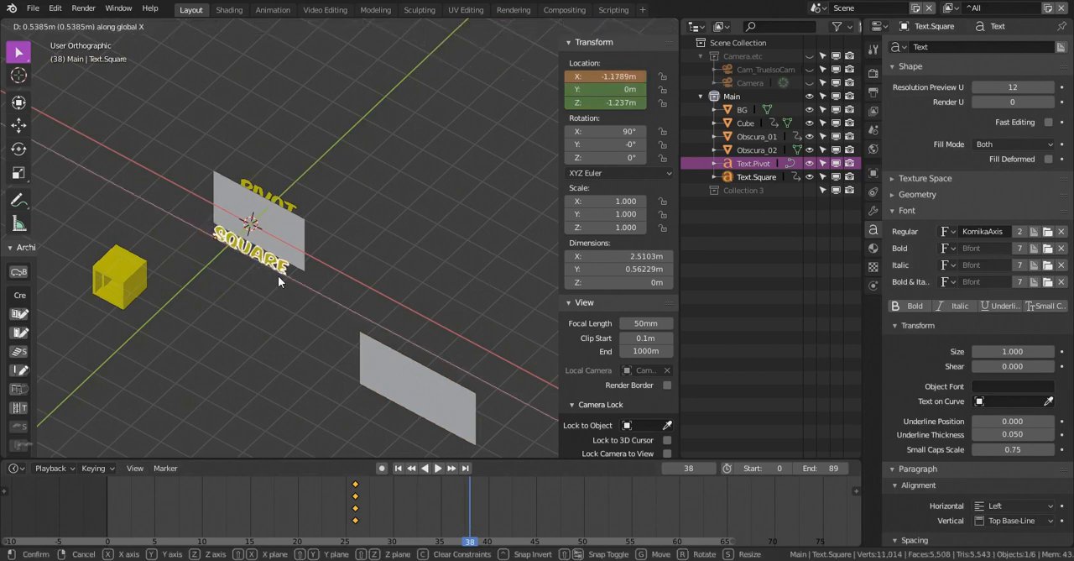
{"action": "left_click", "coordinate": [277, 275]}
{"action": "key", "text": "i"}
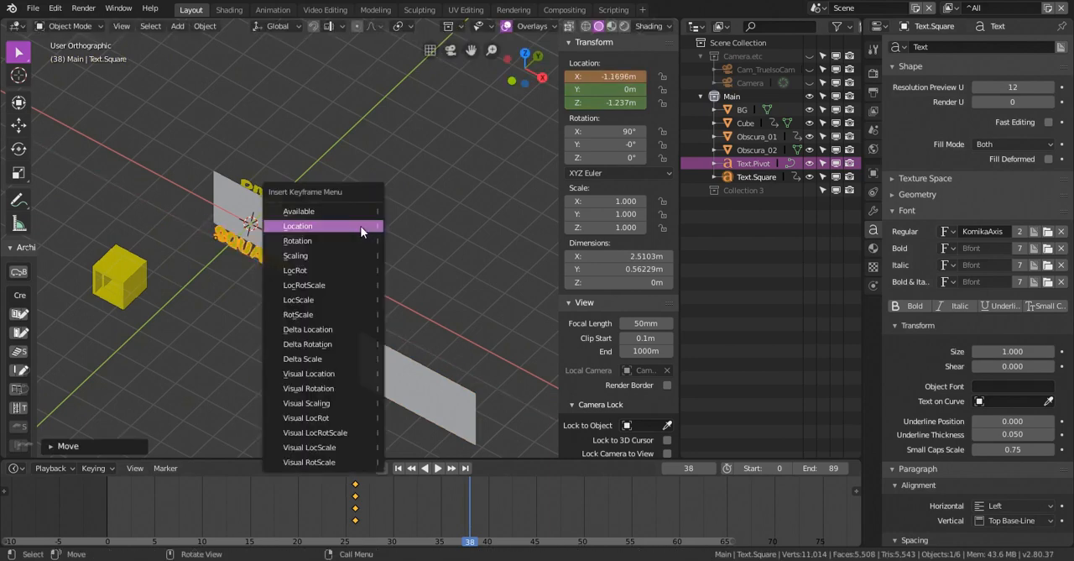
{"action": "left_click", "coordinate": [360, 227]}
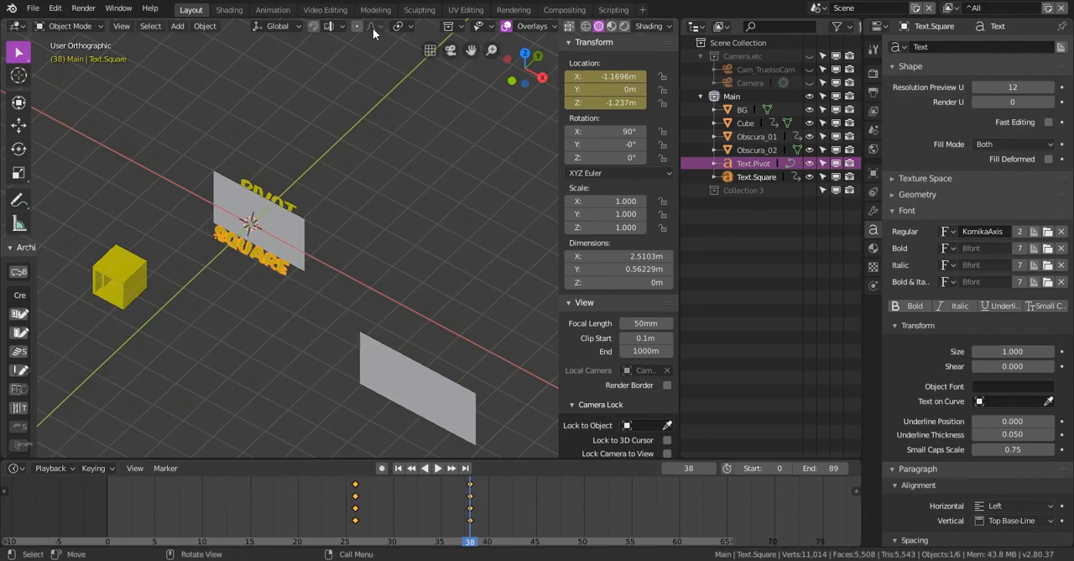
Play and scrub the animation in the Shading workspace to check the SQUARE text's reveal beside the square frames
{"action": "left_click", "coordinate": [229, 10]}
{"action": "key", "text": "space"}
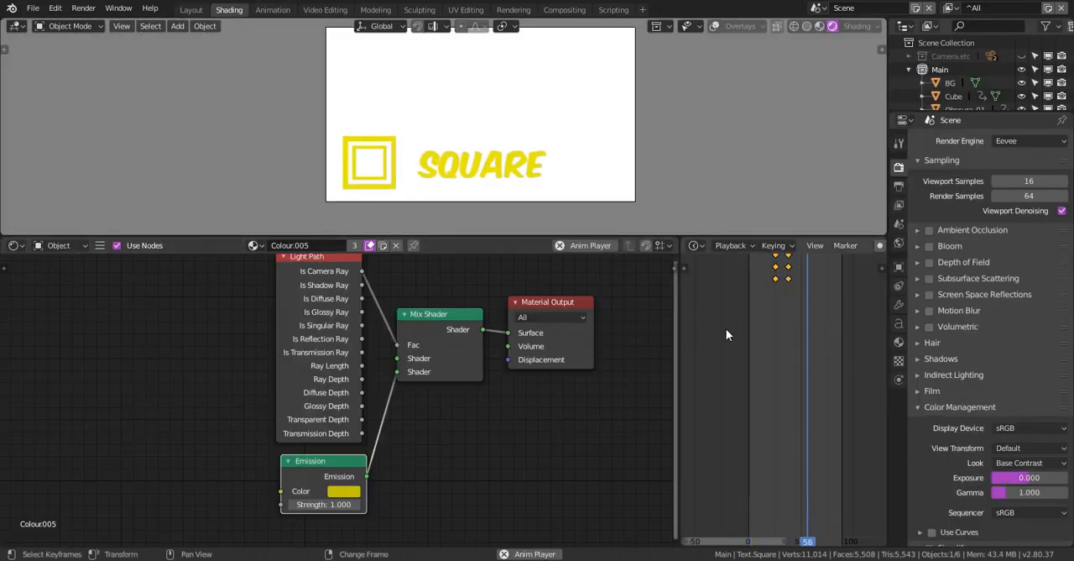
{"action": "key", "text": "space"}
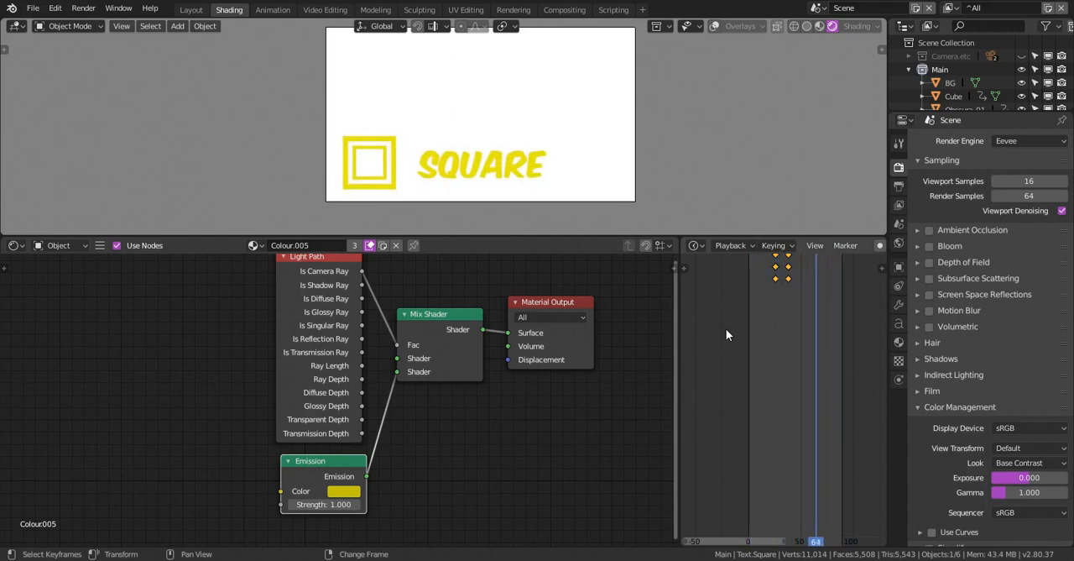
{"action": "left_click_drag", "start_coordinate": [767, 297], "coordinate": [798, 295]}
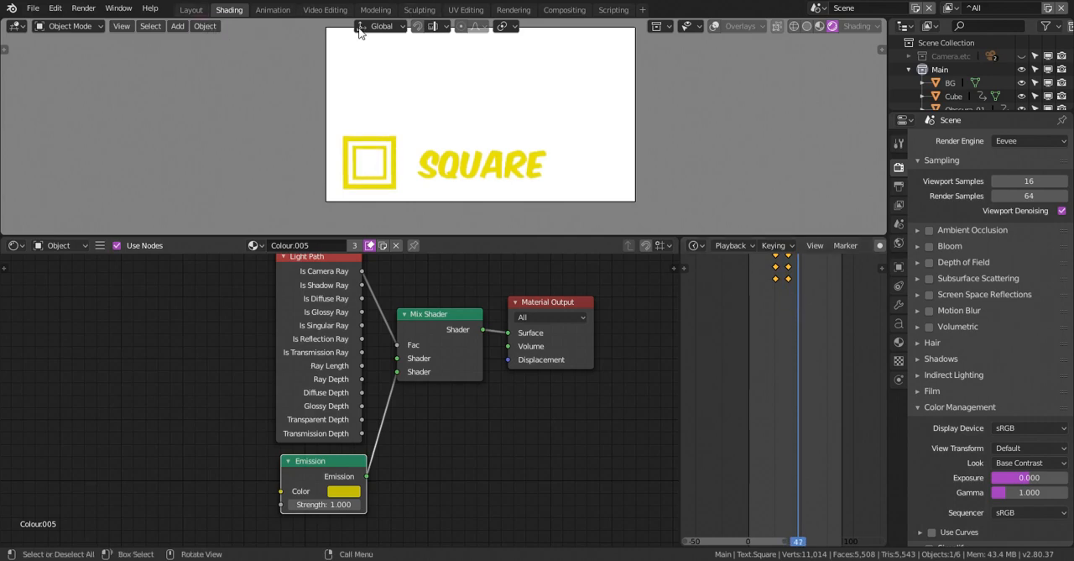
Back in the Layout workspace, snap the 3D cursor to the yellow cube
{"action": "left_click", "coordinate": [192, 10]}
{"action": "right_click", "coordinate": [191, 9]}
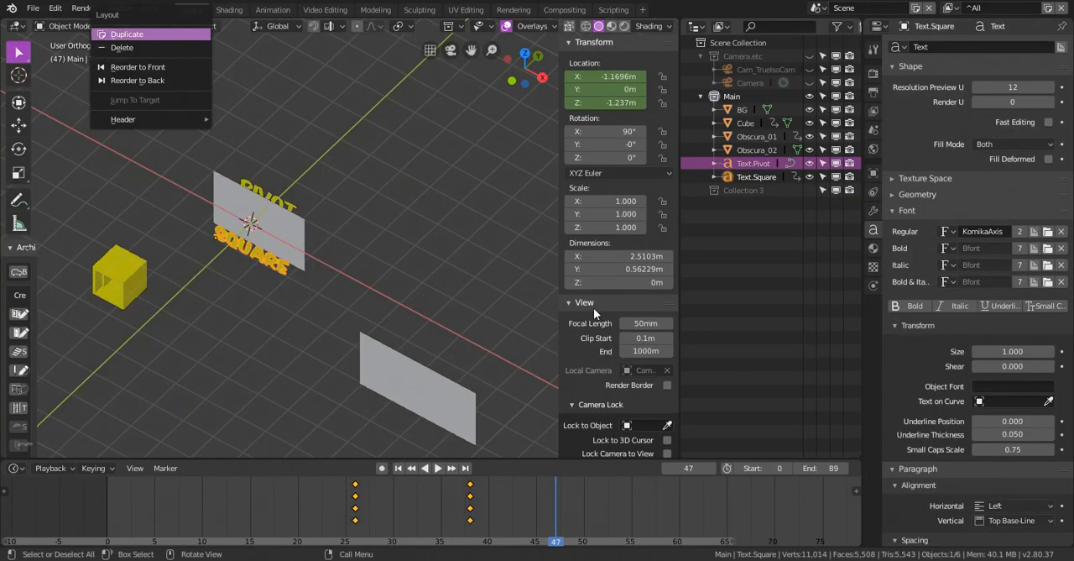
{"action": "middle_click_drag", "start_coordinate": [234, 244], "coordinate": [285, 246], "text": "shift"}
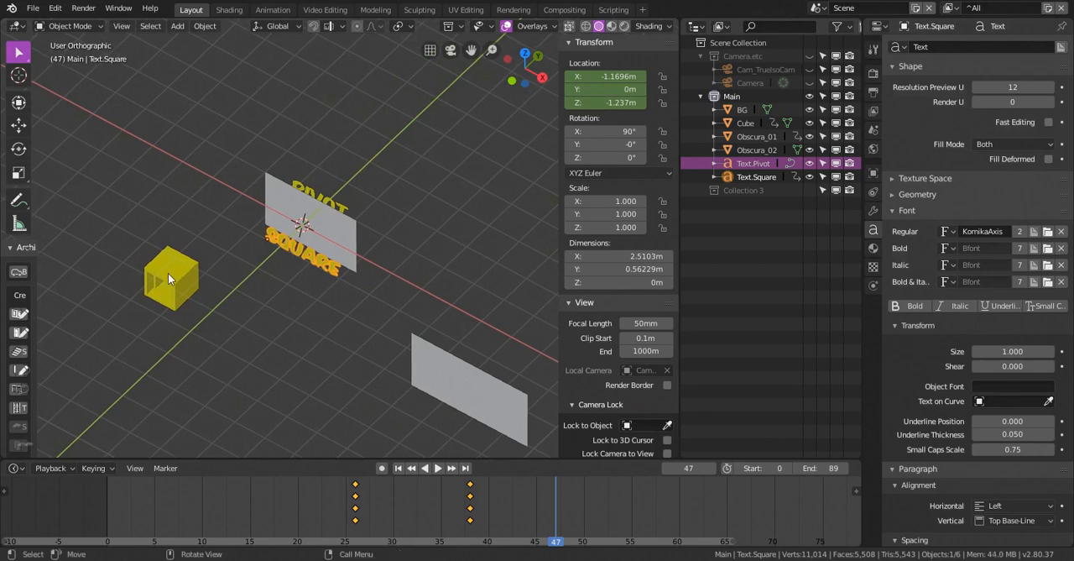
{"action": "left_click", "coordinate": [168, 274]}
{"action": "middle_click_drag", "start_coordinate": [225, 277], "coordinate": [280, 245], "text": "alt"}
{"action": "key", "text": "shift+s"}
{"action": "key", "text": "2"}
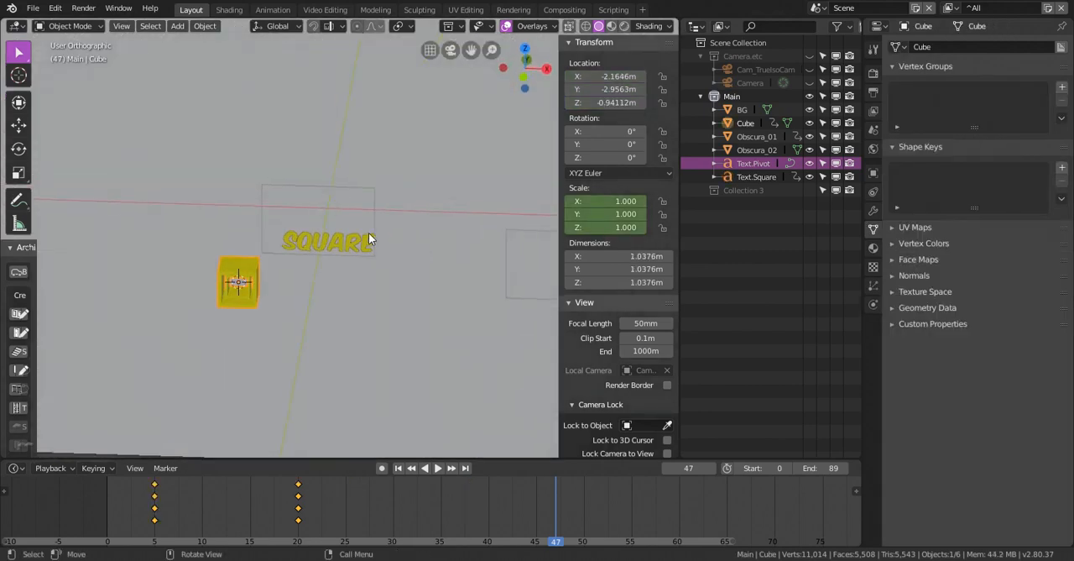
Add a Plain Axes empty at the 3D cursor in the yellow cube's centre
{"action": "middle_click_drag", "start_coordinate": [369, 233], "coordinate": [384, 196]}
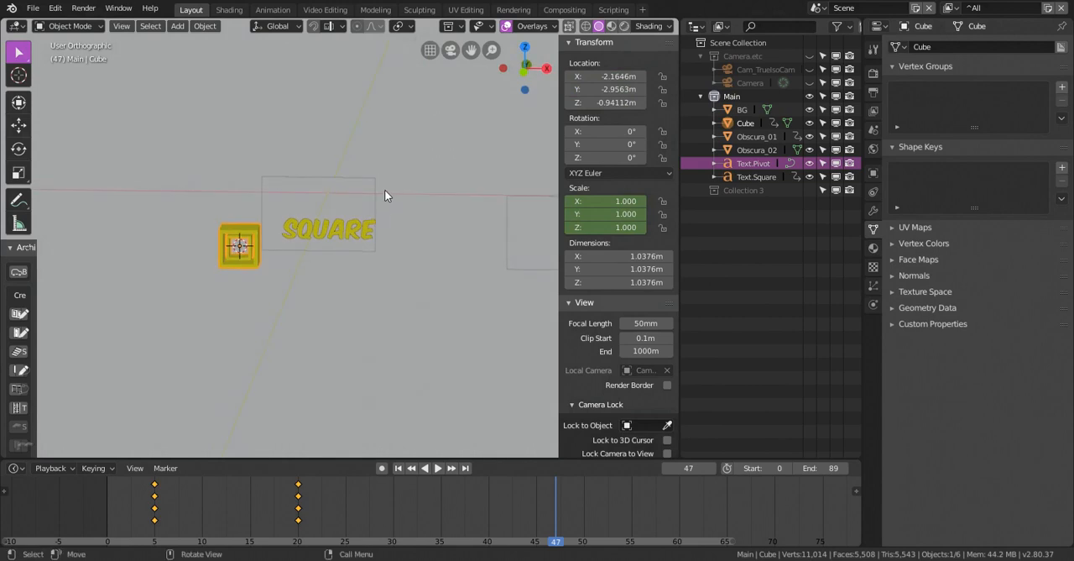
{"action": "key", "text": "shift+a"}
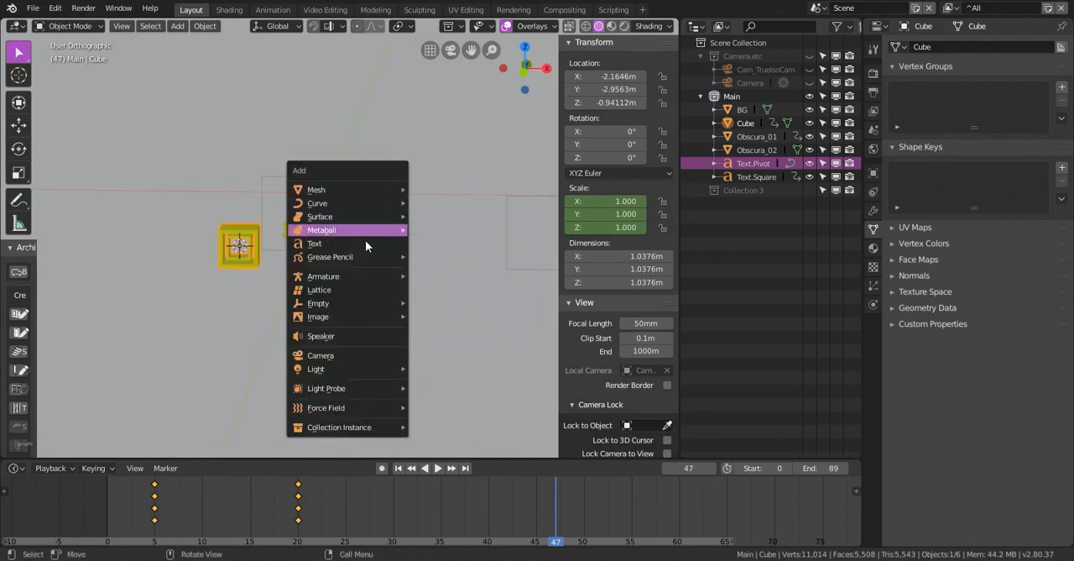
{"action": "mouse_move", "coordinate": [369, 303]}
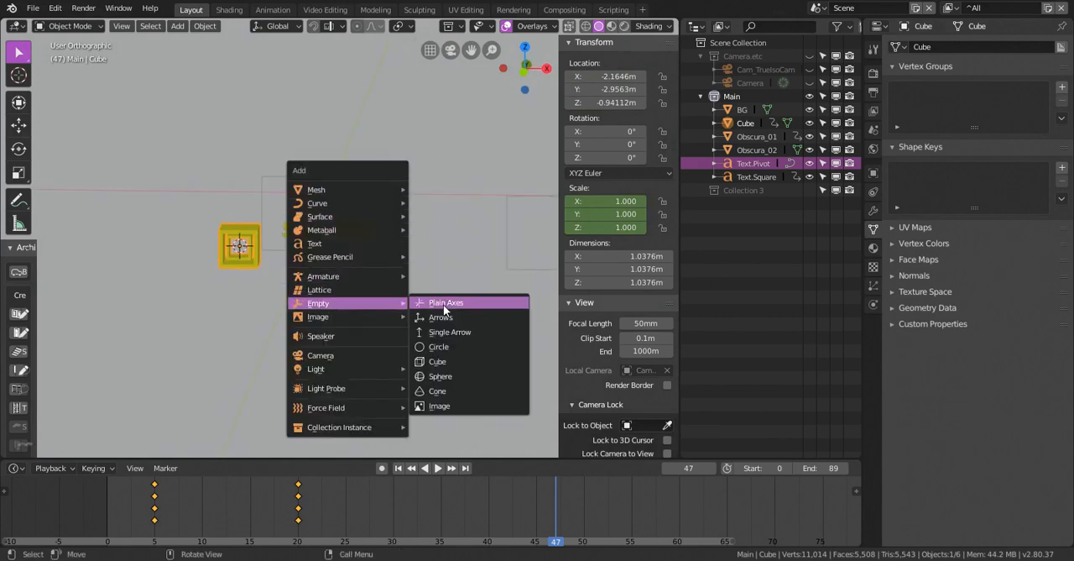
{"action": "left_click", "coordinate": [443, 304]}
{"action": "middle_click_drag", "start_coordinate": [413, 199], "coordinate": [329, 250]}
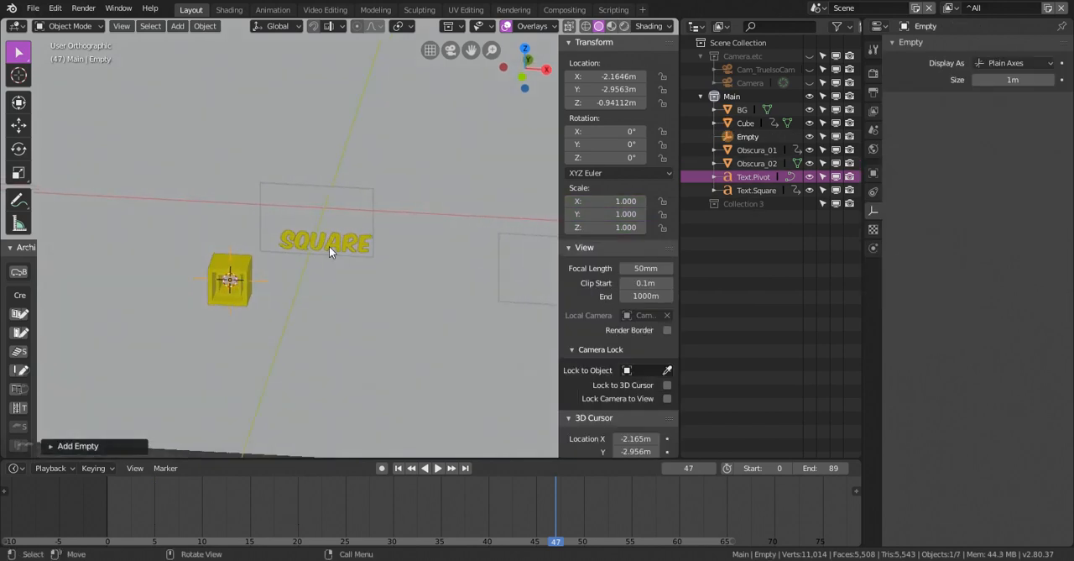
Go to frame 42 and insert a Rotation keyframe for the empty
{"action": "left_click", "coordinate": [329, 246]}
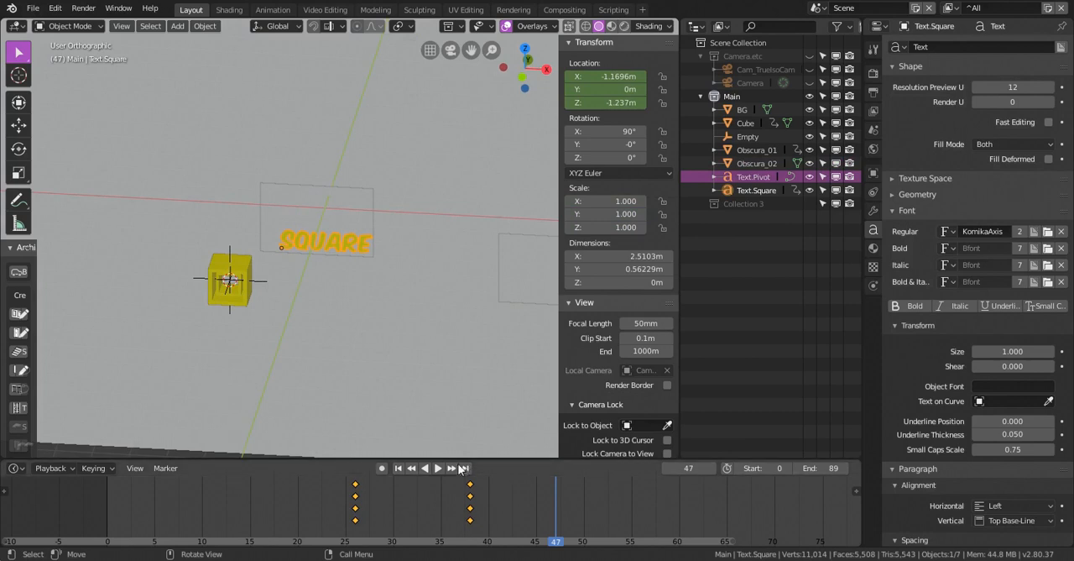
{"action": "right_click_drag", "start_coordinate": [488, 505], "coordinate": [512, 507]}
{"action": "right_click_drag", "start_coordinate": [511, 471], "coordinate": [511, 470]}
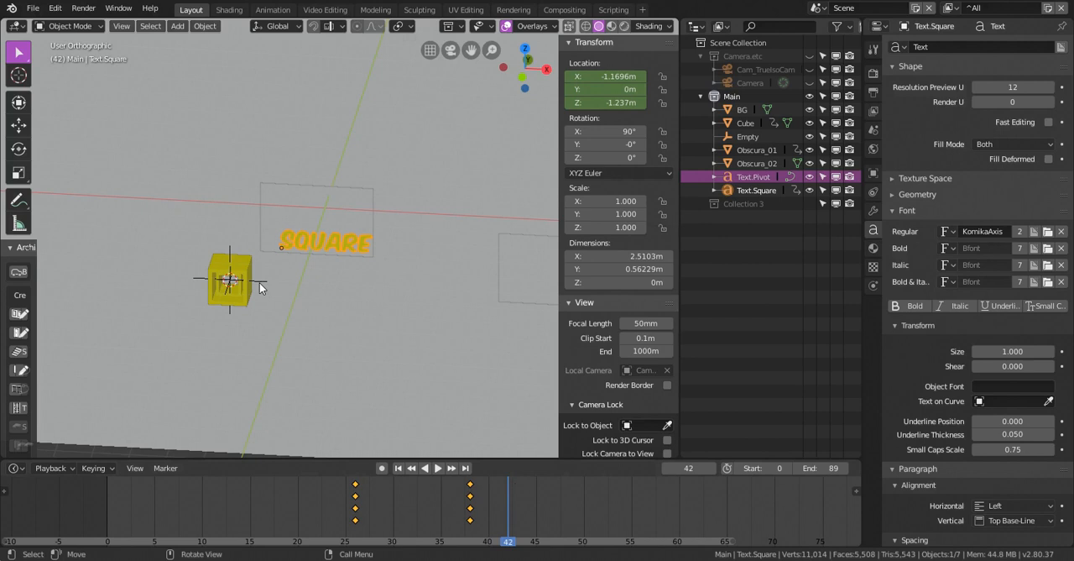
{"action": "left_click", "coordinate": [259, 283]}
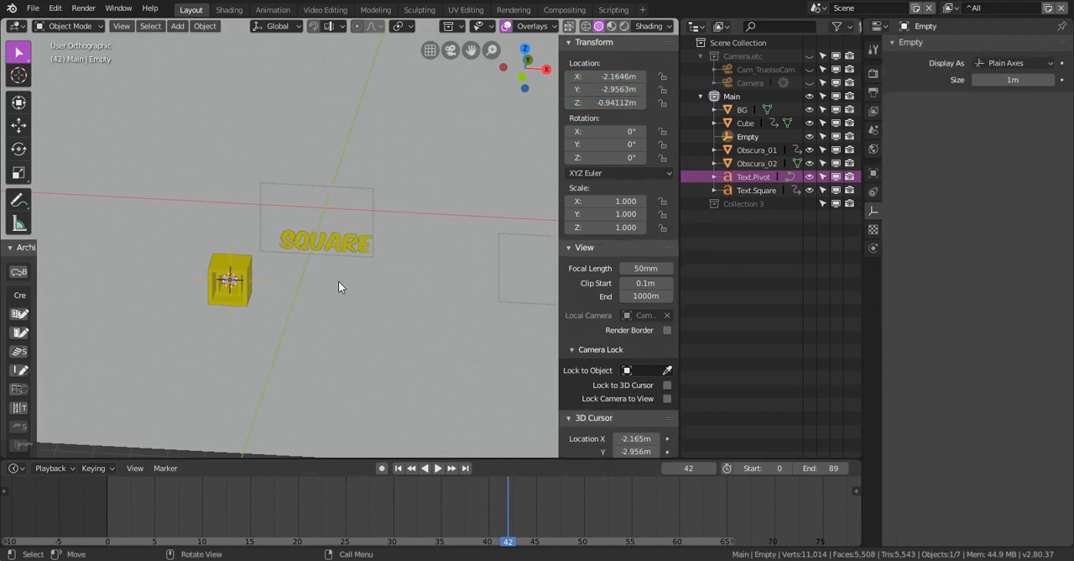
{"action": "key", "text": "i"}
{"action": "left_click", "coordinate": [320, 296]}
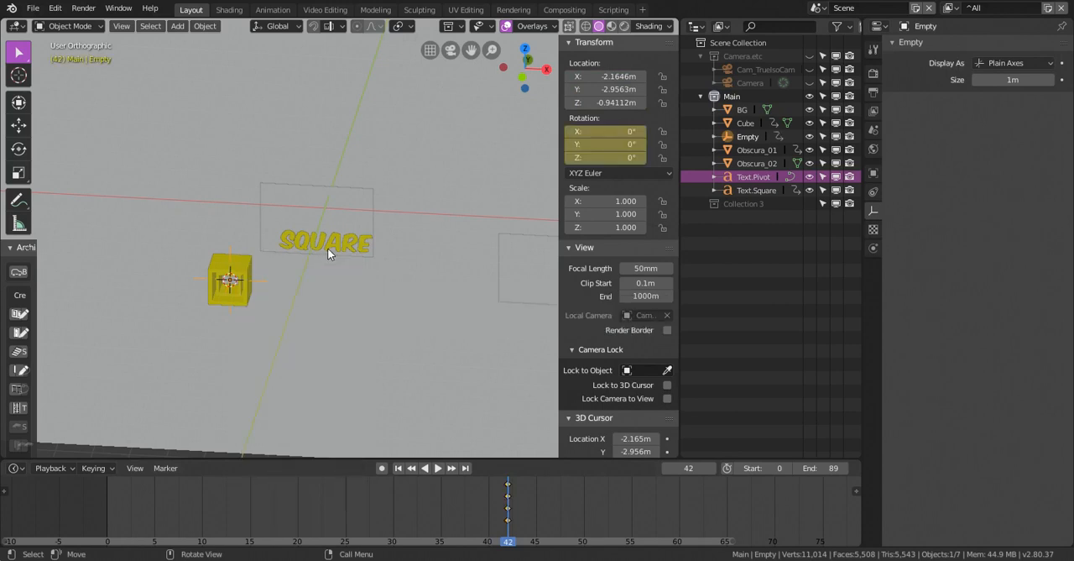
Parent the SQUARE text to the empty using Object (Keep Transform)
{"action": "left_click", "coordinate": [327, 248]}
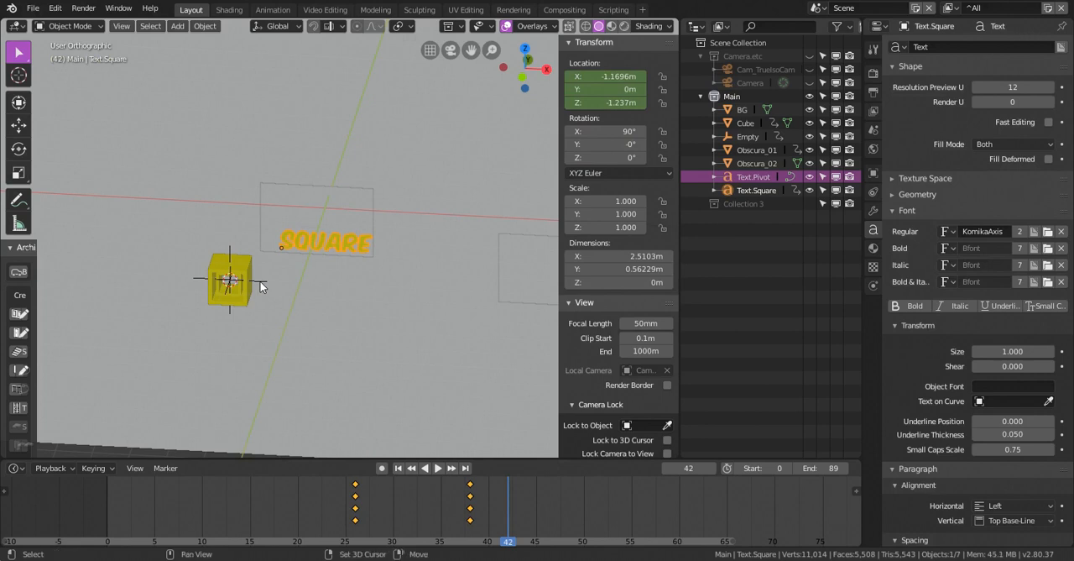
{"action": "left_click", "coordinate": [259, 287], "text": "shift"}
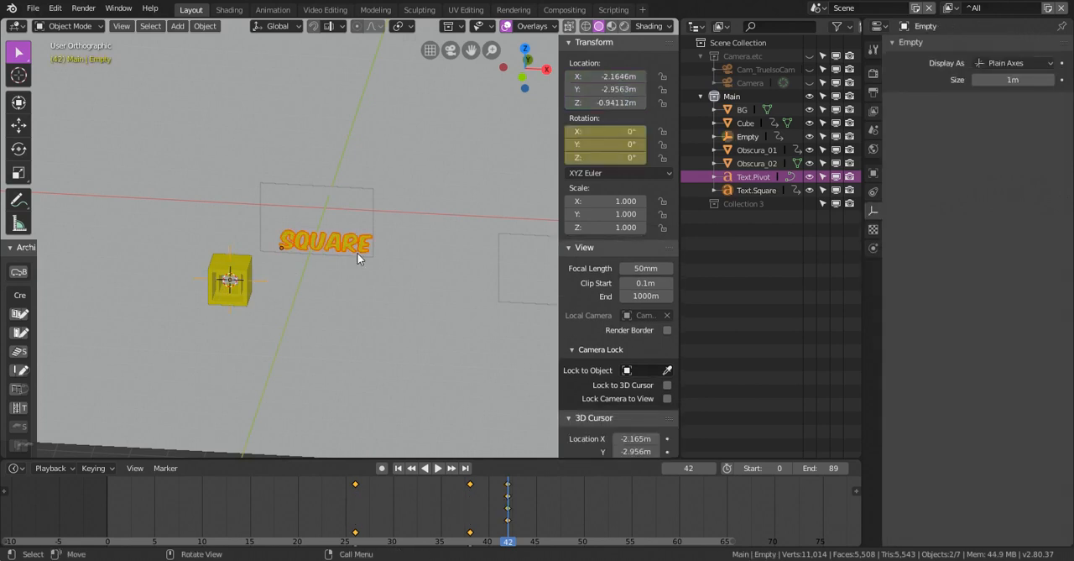
{"action": "key", "text": "ctrl+p"}
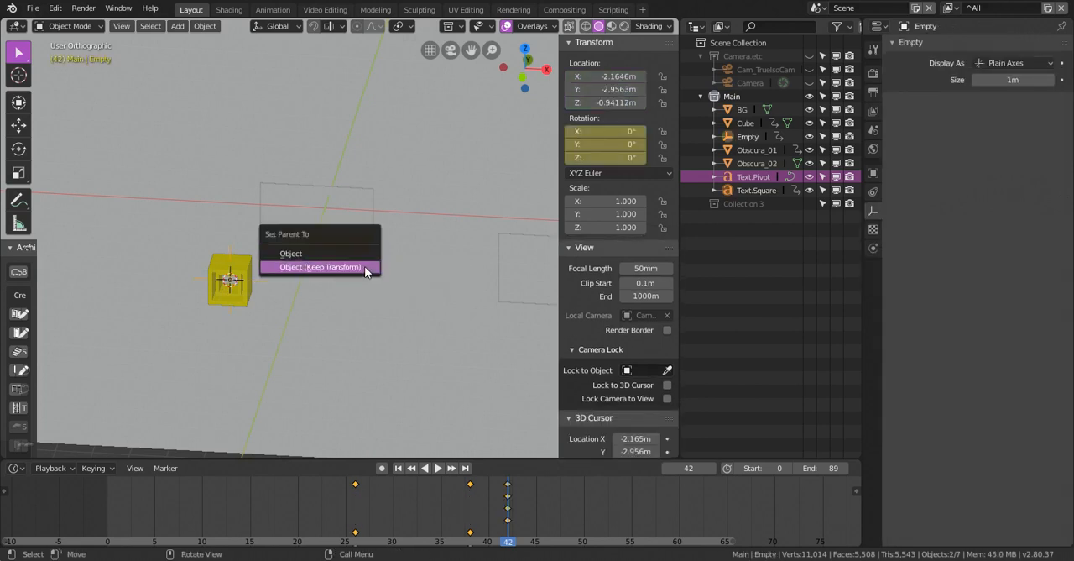
{"action": "left_click", "coordinate": [365, 266]}
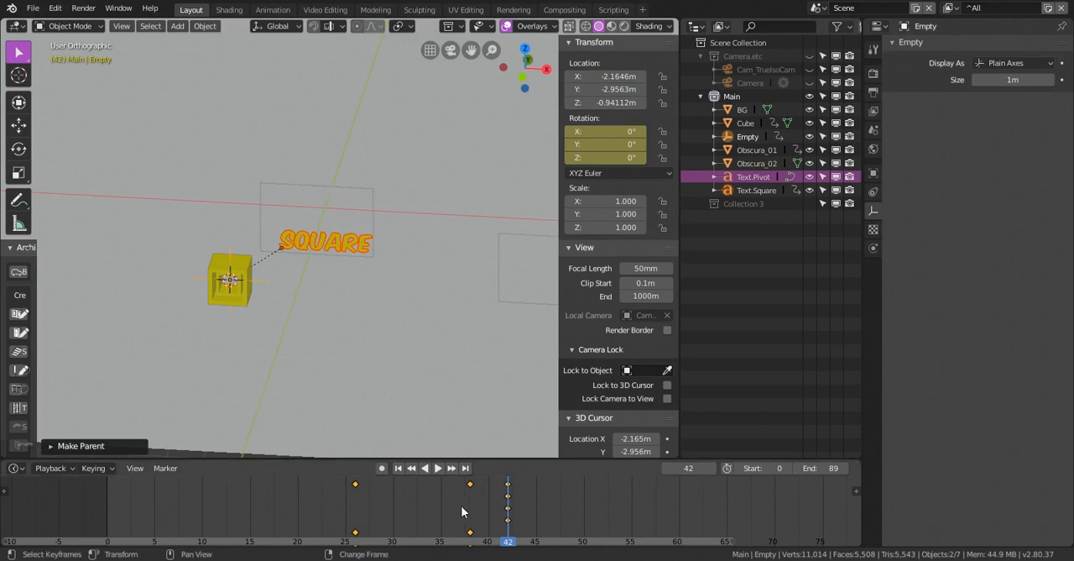
{"action": "key", "text": "space"}
At frame 46, try rotating only the empty by -90° about the global Y axis
{"action": "key", "text": "space"}
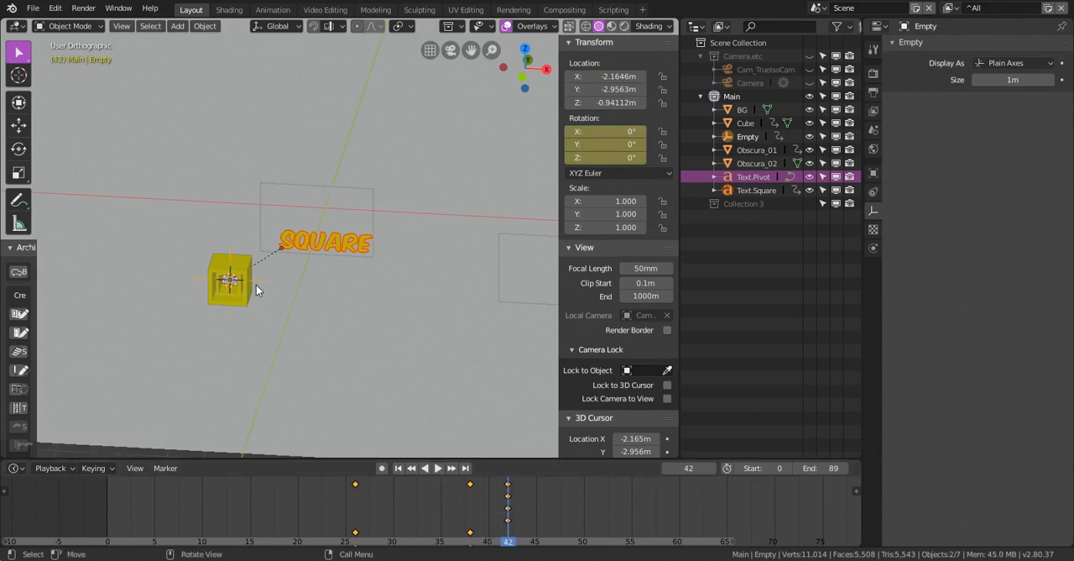
{"action": "left_click", "coordinate": [256, 284]}
{"action": "left_click", "coordinate": [261, 283]}
{"action": "key", "text": "space"}
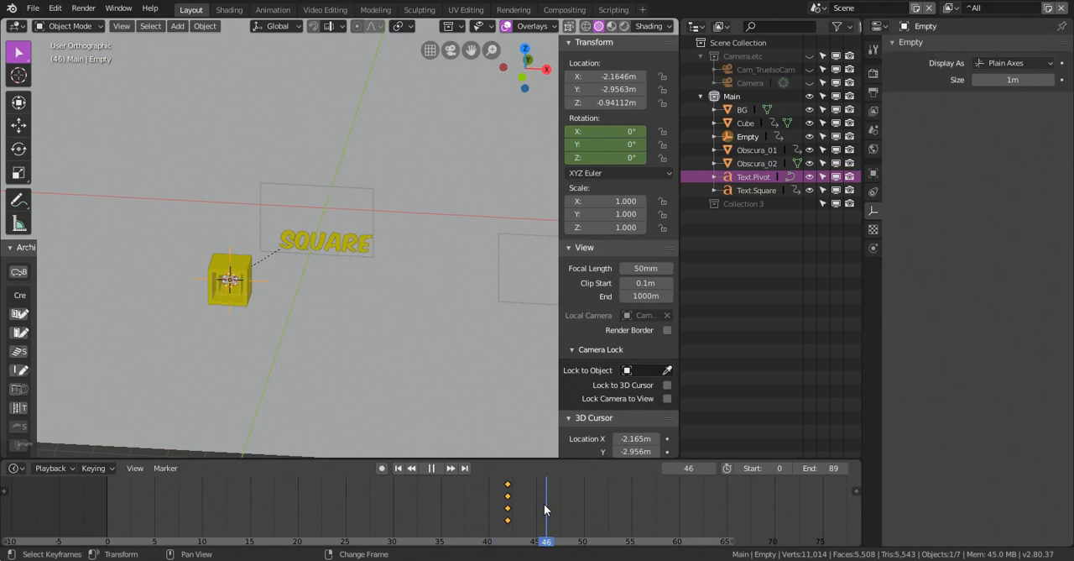
{"action": "key", "text": "space"}
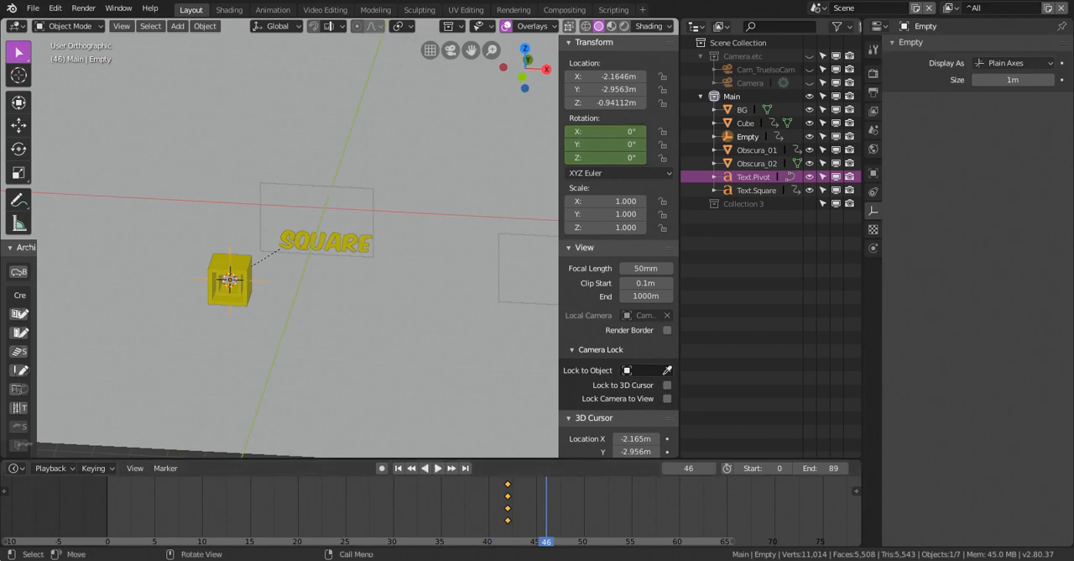
{"action": "type", "text": "ry90"}
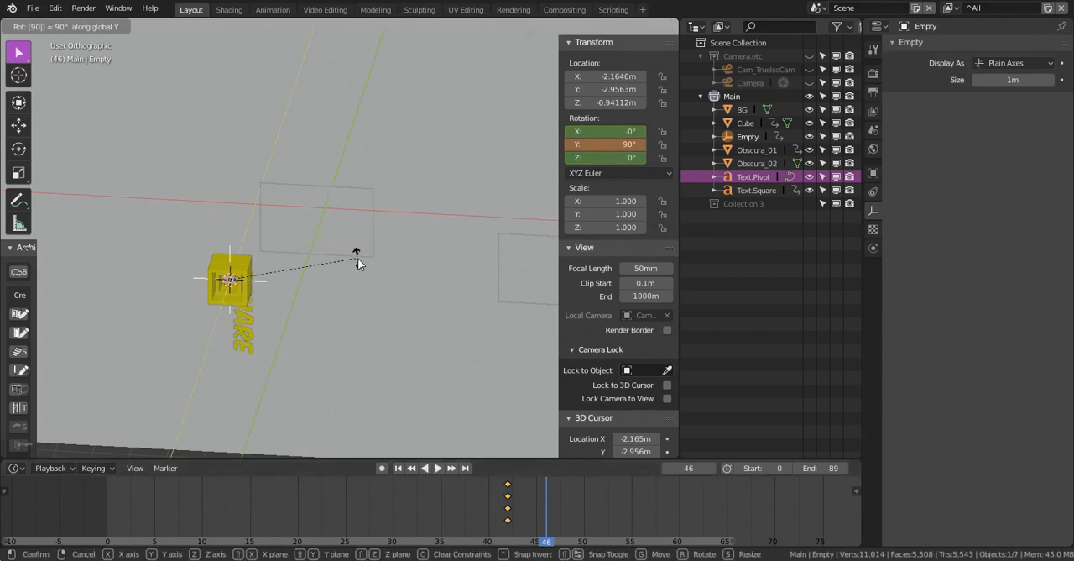
{"action": "key", "text": "minus"}
{"action": "key", "text": "Return"}
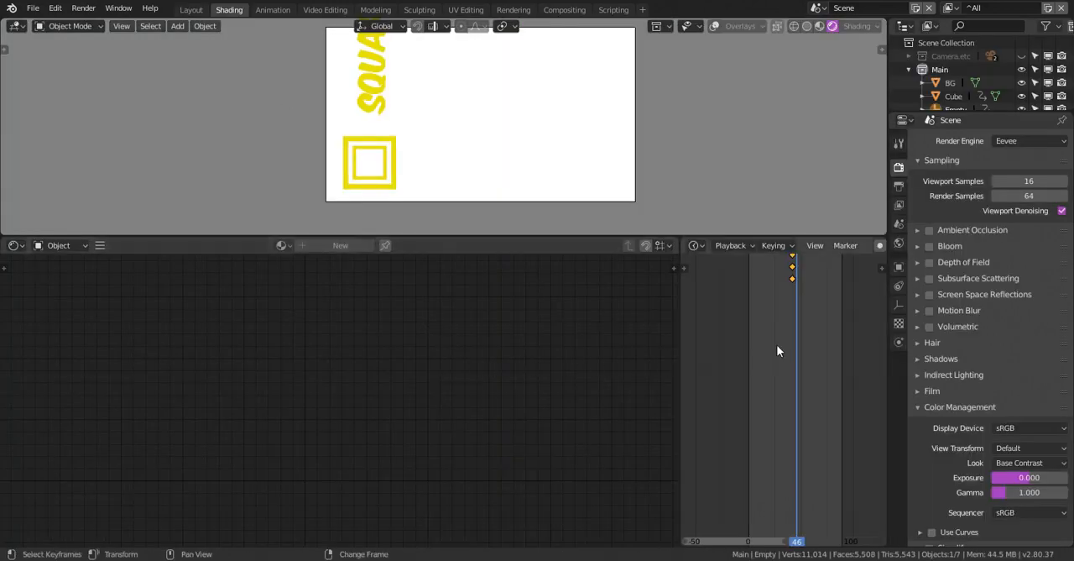
Scrub through the timeline in the Shading workspace to check the SQUARE text's rotation
{"action": "left_click_drag", "start_coordinate": [776, 345], "coordinate": [850, 333]}
{"action": "key", "text": "Home"}
{"action": "scroll", "coordinate": [851, 336], "scroll_direction": "down", "scroll_amount": 3}
{"action": "middle_click_drag", "start_coordinate": [848, 342], "coordinate": [815, 341]}
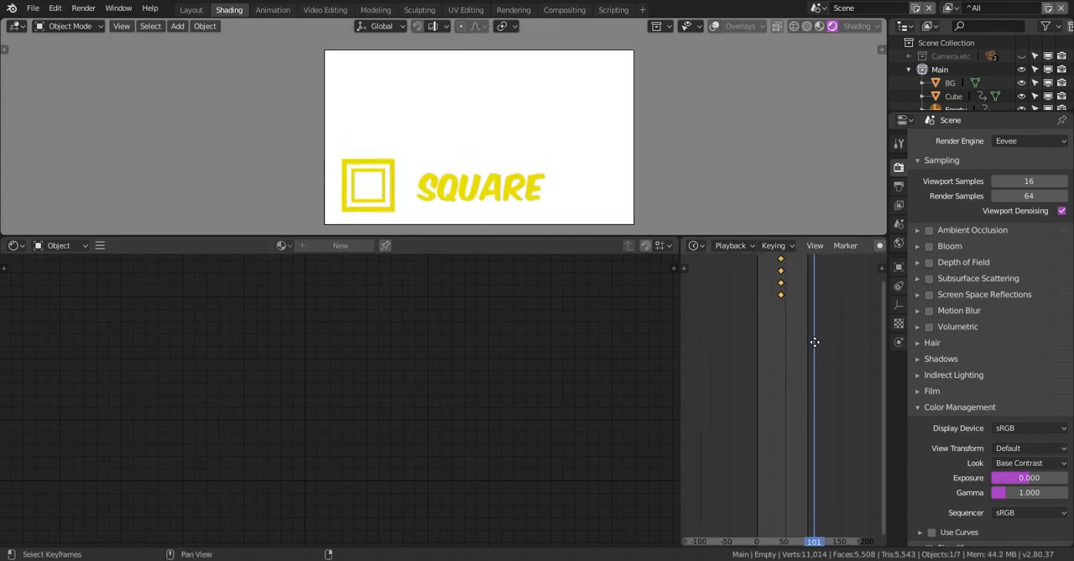
{"action": "mouse_move", "coordinate": [815, 341]}
{"action": "left_mouse_down"}
{"action": "mouse_move", "coordinate": [753, 340]}
{"action": "mouse_move", "coordinate": [813, 341]}
{"action": "mouse_move", "coordinate": [782, 341]}
{"action": "mouse_move", "coordinate": [790, 337]}
{"action": "left_mouse_up"}
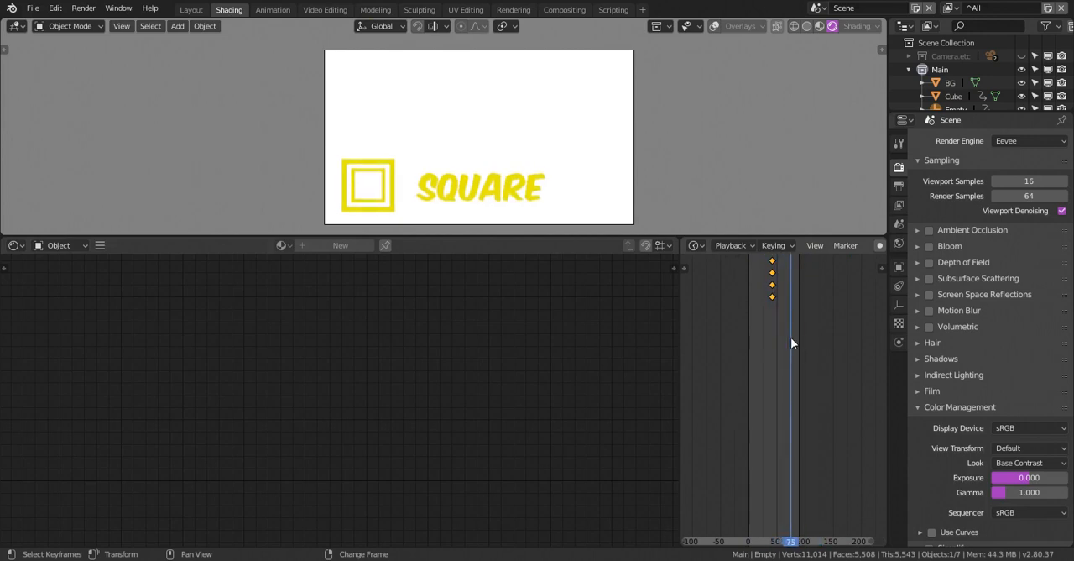
In the Layout workspace, rotate the empty -90° about the global Y axis at frame 46 and insert a Rotation keyframe
{"action": "left_click", "coordinate": [191, 9]}
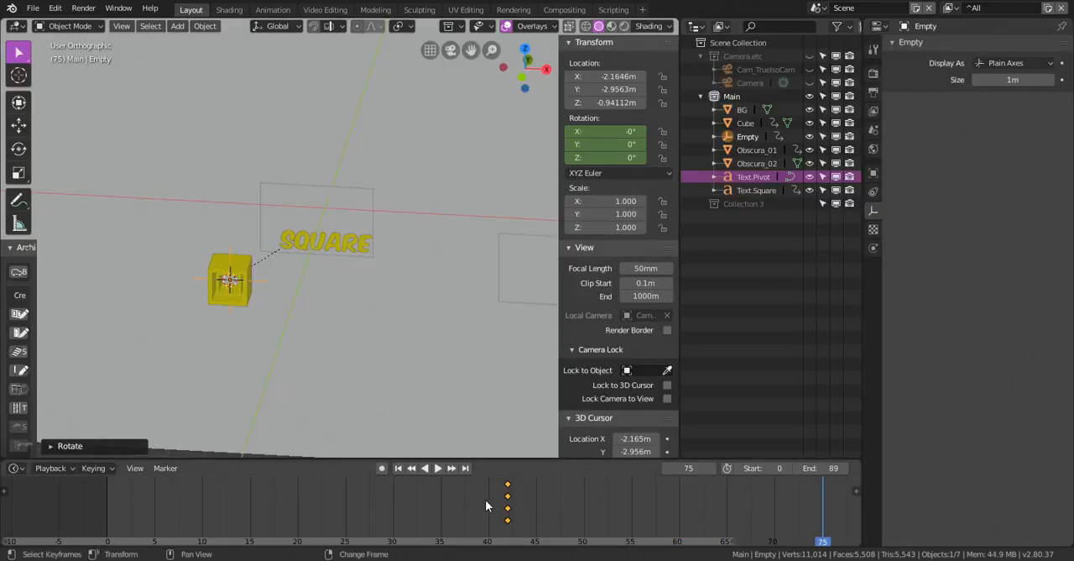
{"action": "left_click_drag", "start_coordinate": [485, 500], "coordinate": [546, 492]}
{"action": "type", "text": "r"}
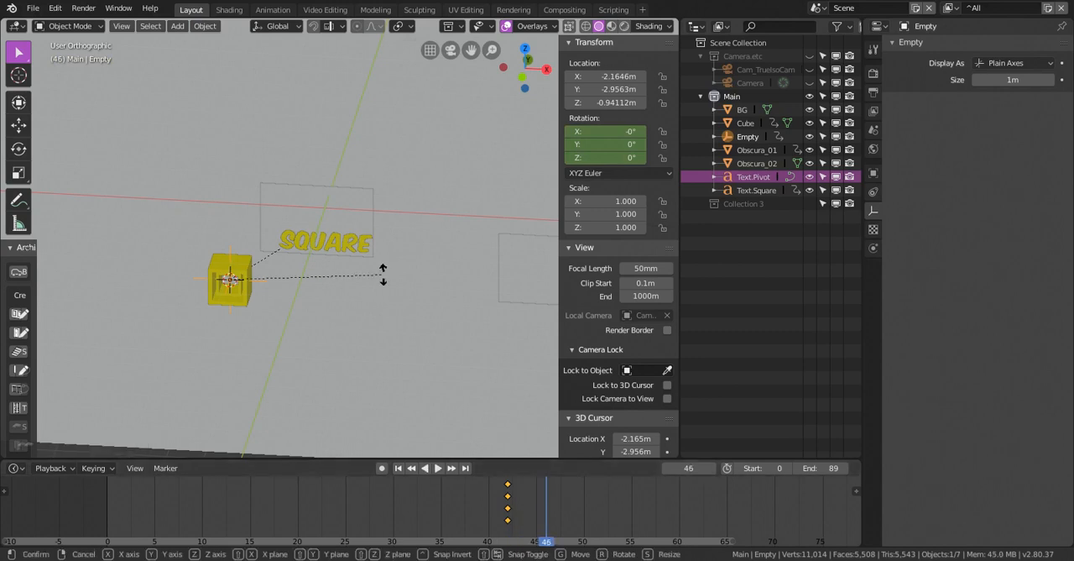
{"action": "type", "text": "y-90"}
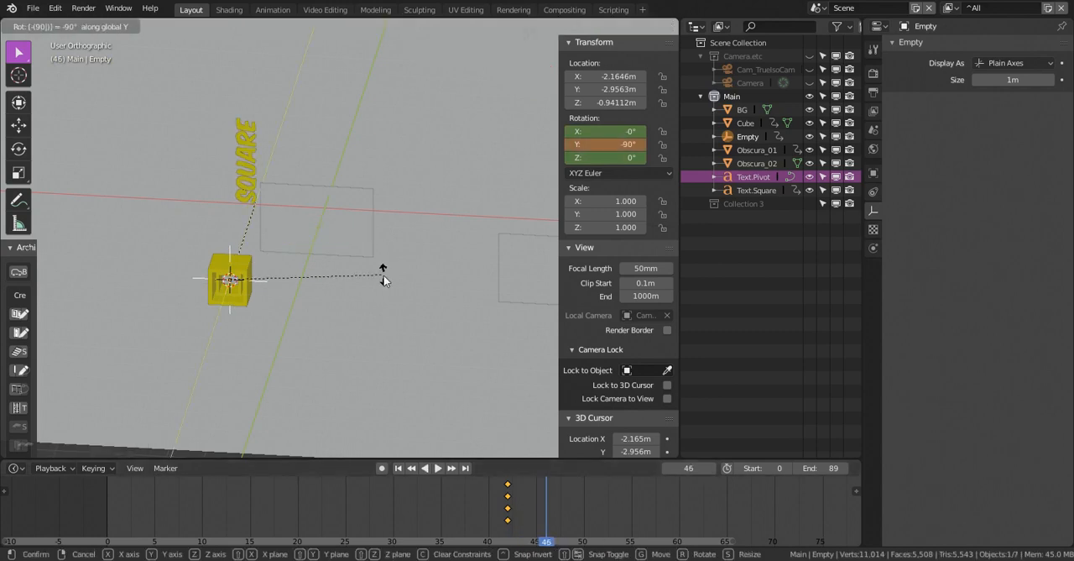
{"action": "key", "text": "Return"}
{"action": "key", "text": "i"}
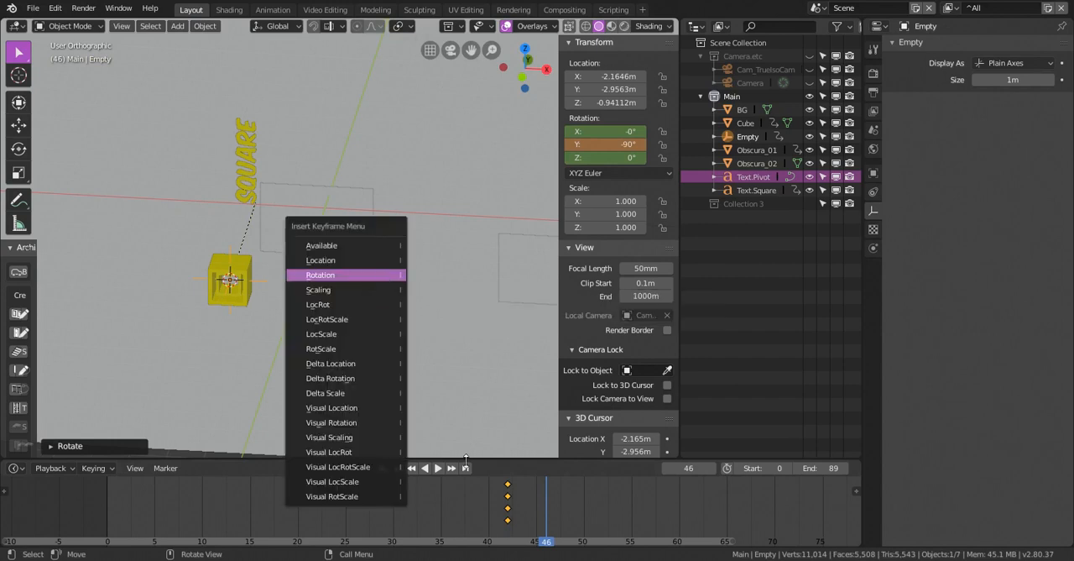
{"action": "left_click", "coordinate": [383, 274]}
Play the animation in the Shading workspace to check the SQUARE text's swing, and return to frame 42
{"action": "left_click", "coordinate": [229, 9]}
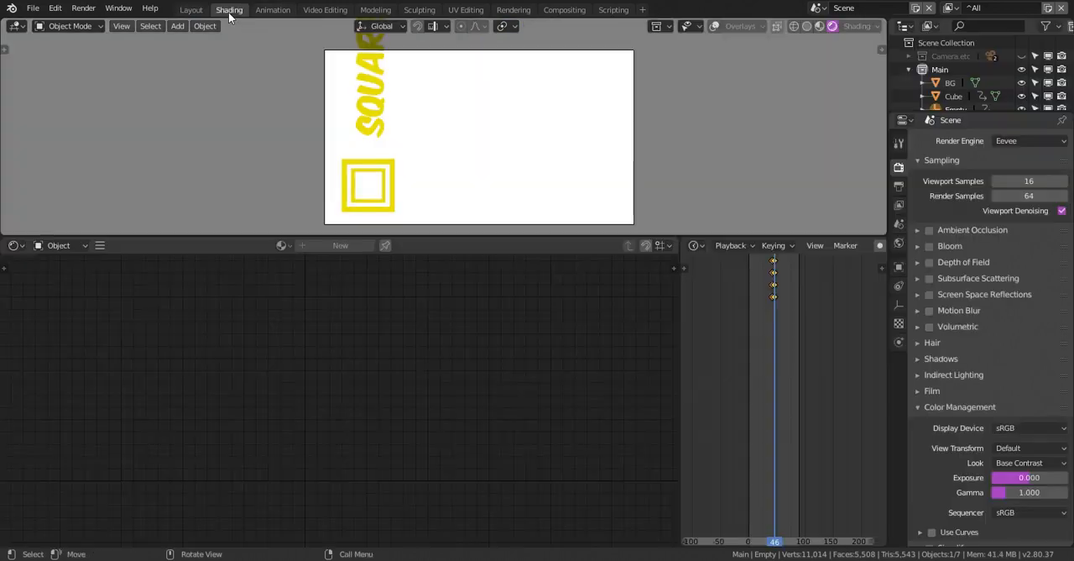
{"action": "key", "text": "shift+Left"}
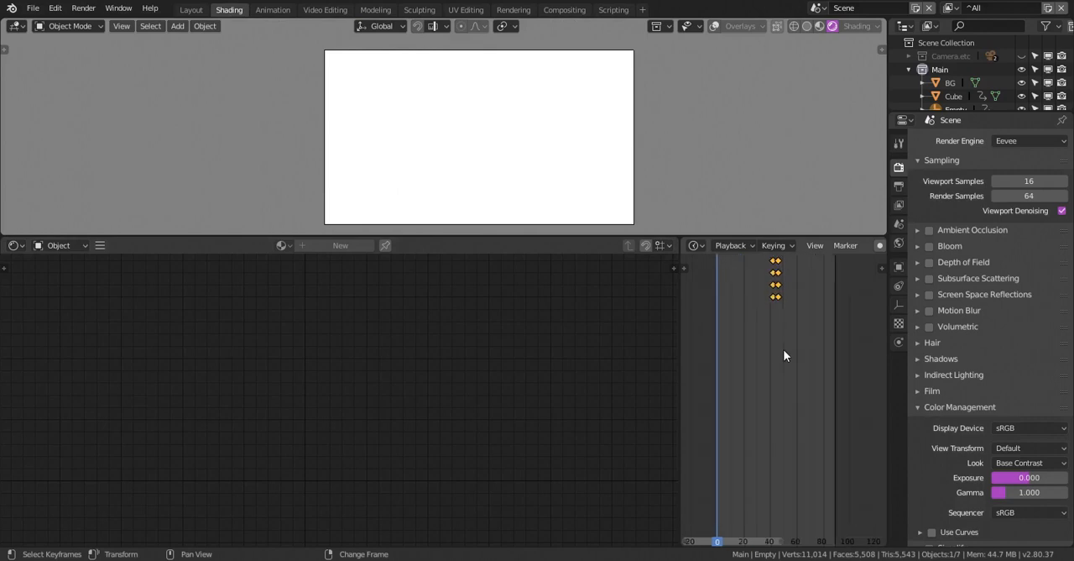
{"action": "scroll", "coordinate": [784, 351], "scroll_direction": "up", "scroll_amount": 5}
{"action": "left_click", "coordinate": [776, 325]}
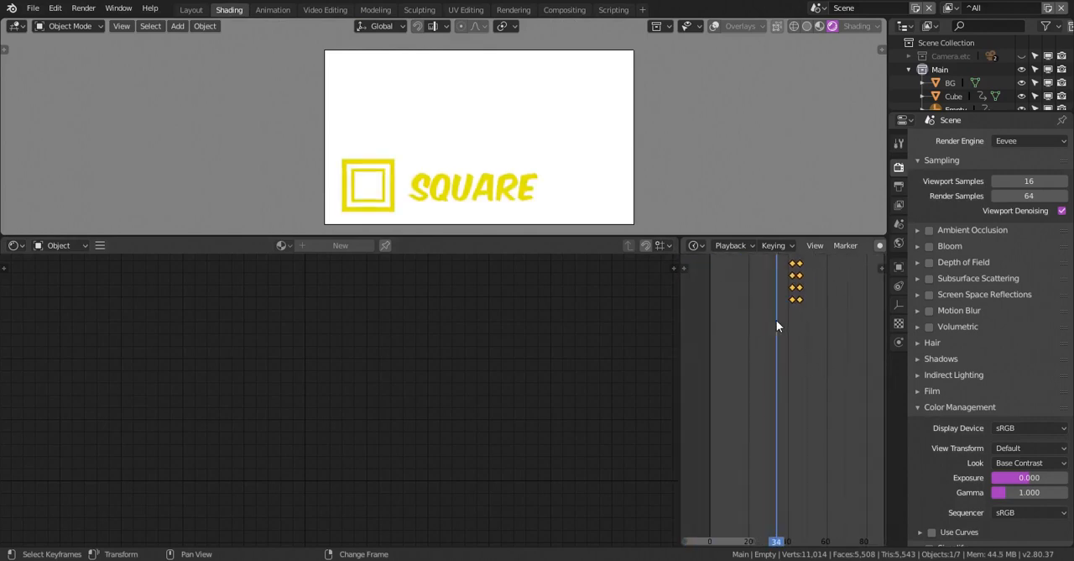
{"action": "key", "text": "space"}
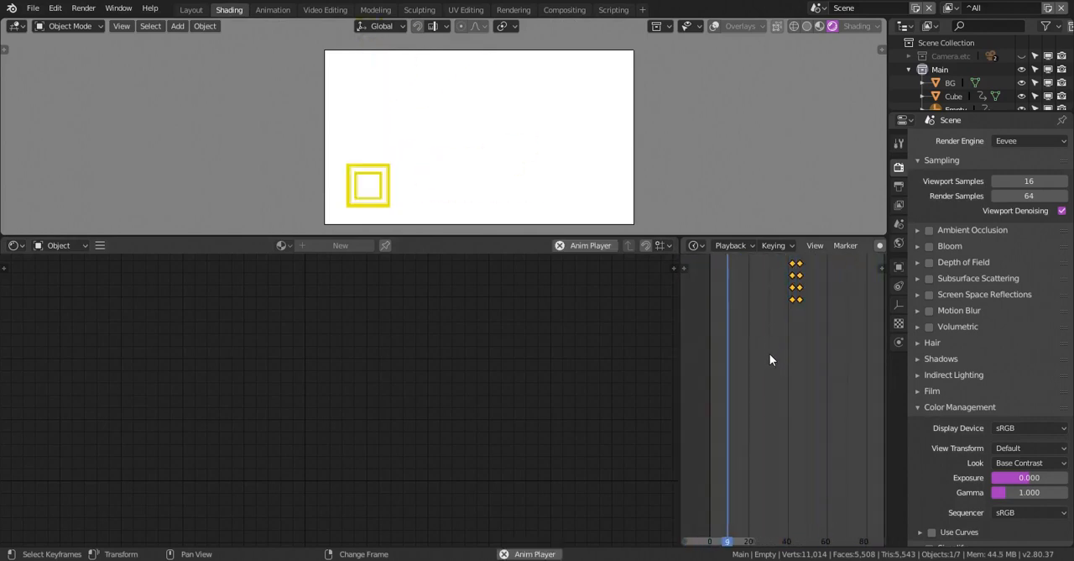
{"action": "key", "text": "space"}
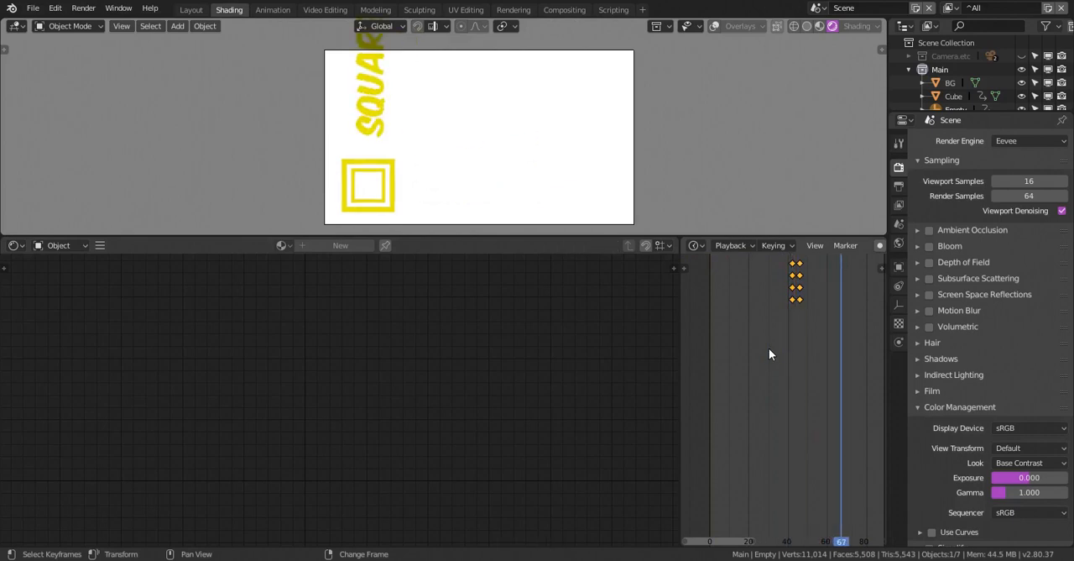
{"action": "right_click_drag", "start_coordinate": [796, 329], "coordinate": [793, 327]}
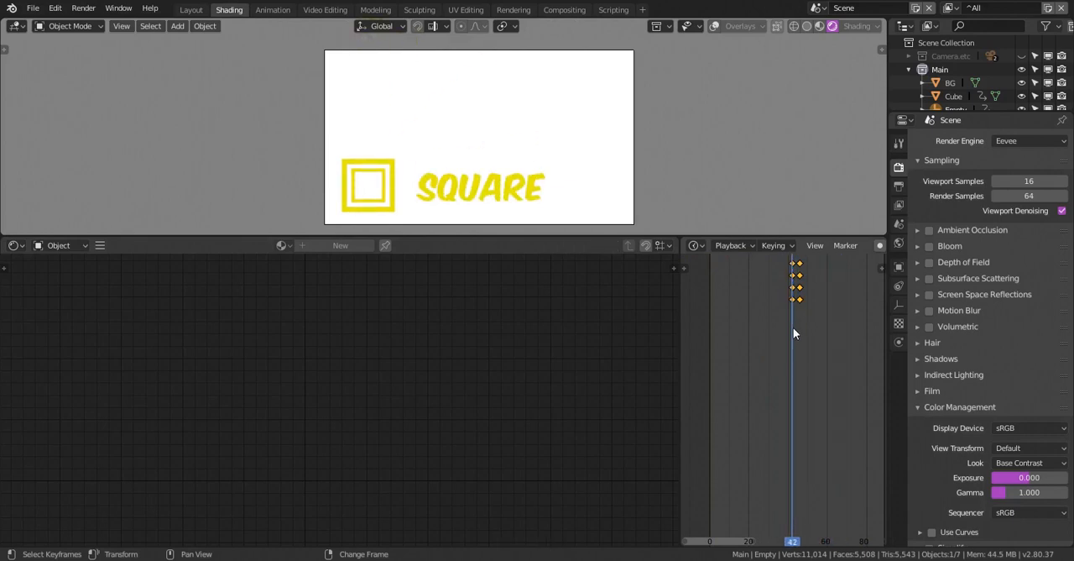
Select the SQUARE text and insert a Scaling keyframe for it at frame 43
{"action": "left_click", "coordinate": [488, 194]}
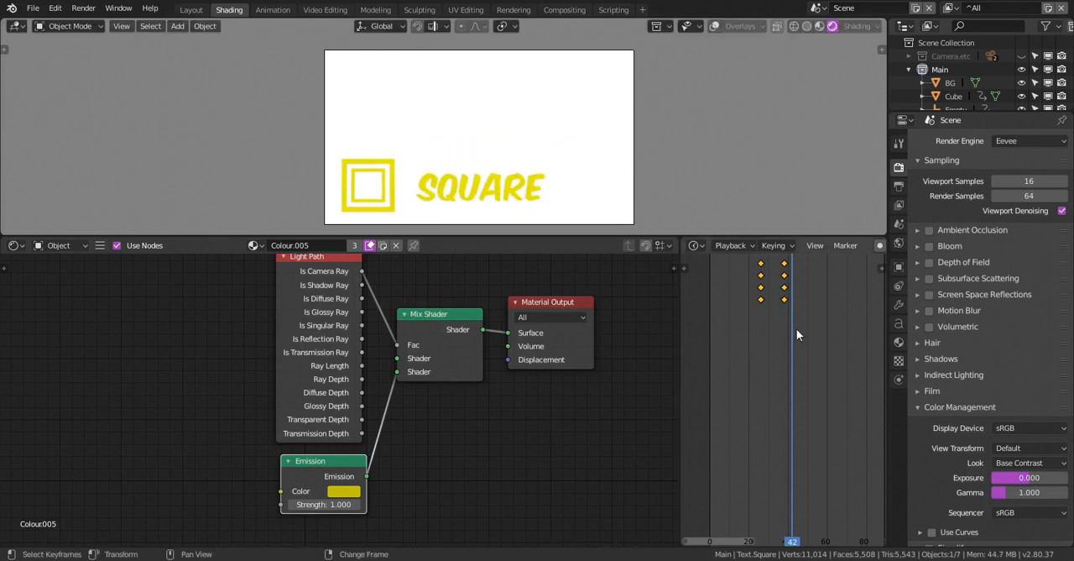
{"action": "left_click_drag", "start_coordinate": [797, 328], "coordinate": [794, 329]}
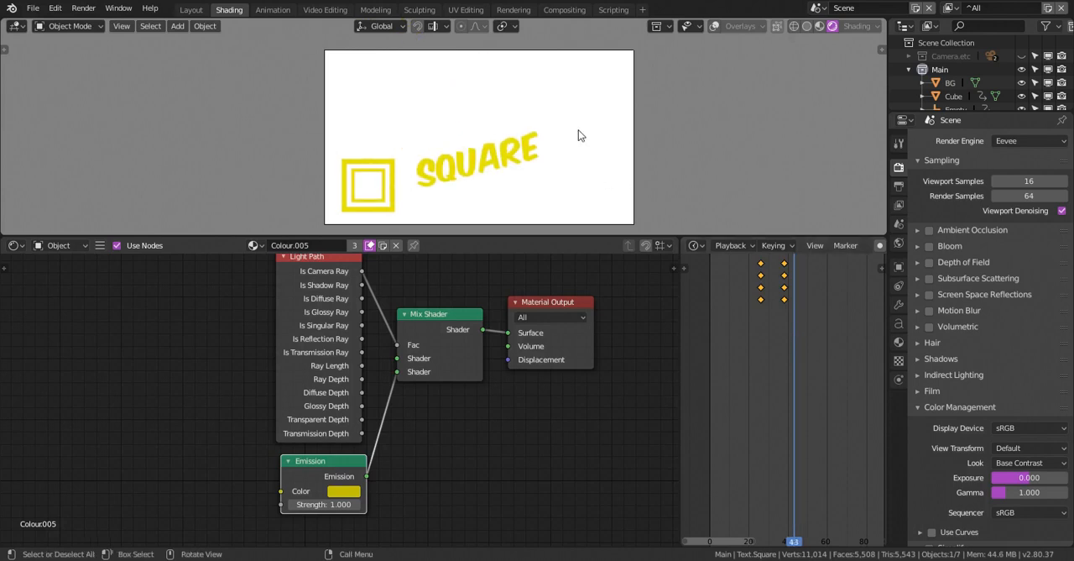
{"action": "key", "text": "i"}
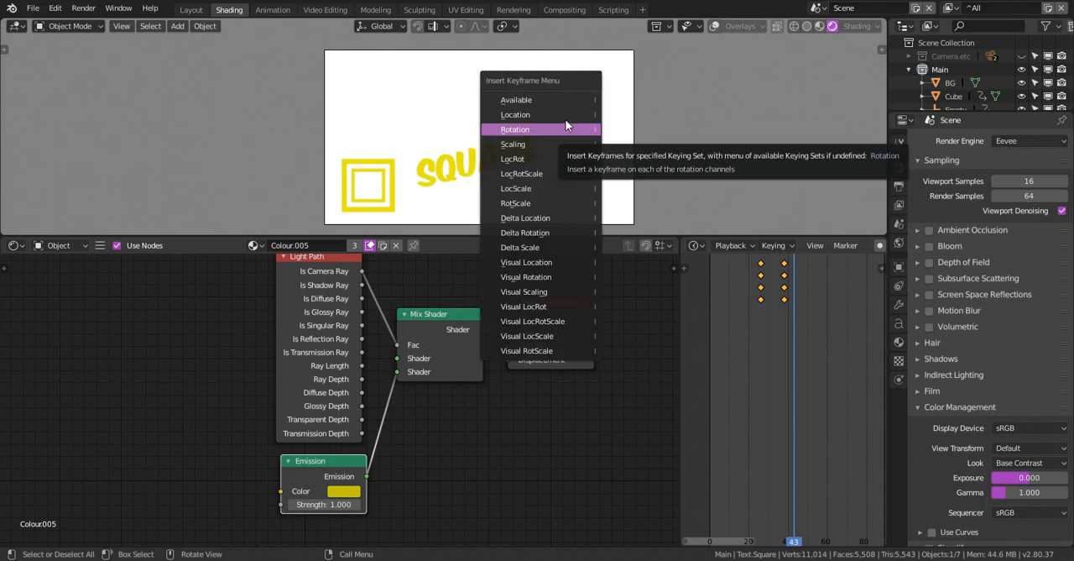
{"action": "left_click", "coordinate": [539, 145]}
At frame 47, scale the SQUARE text down to about 0.566 and insert a Scaling keyframe
{"action": "left_click", "coordinate": [797, 320]}
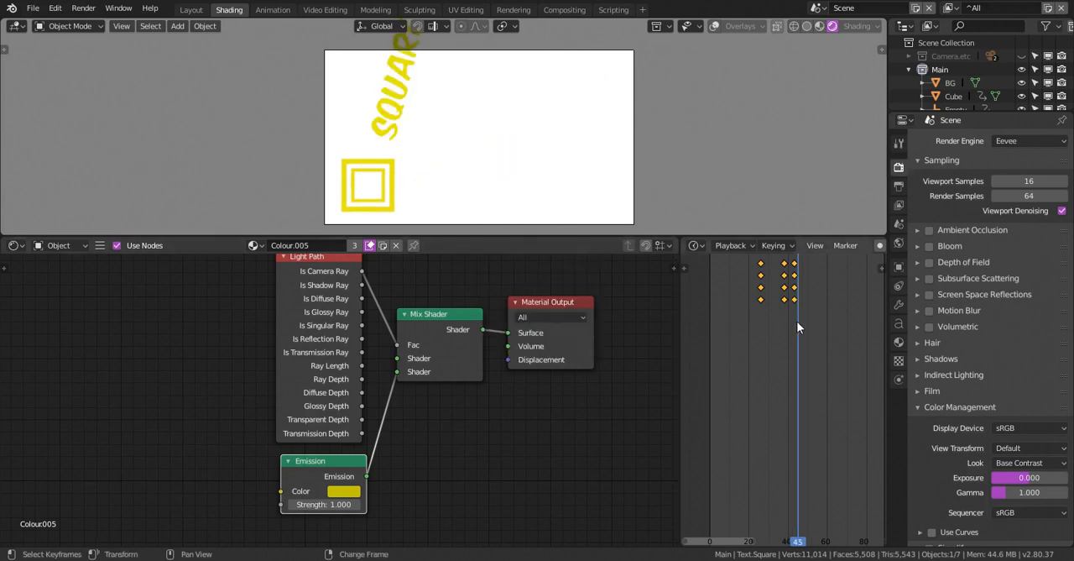
{"action": "left_click_drag", "start_coordinate": [797, 321], "coordinate": [801, 321]}
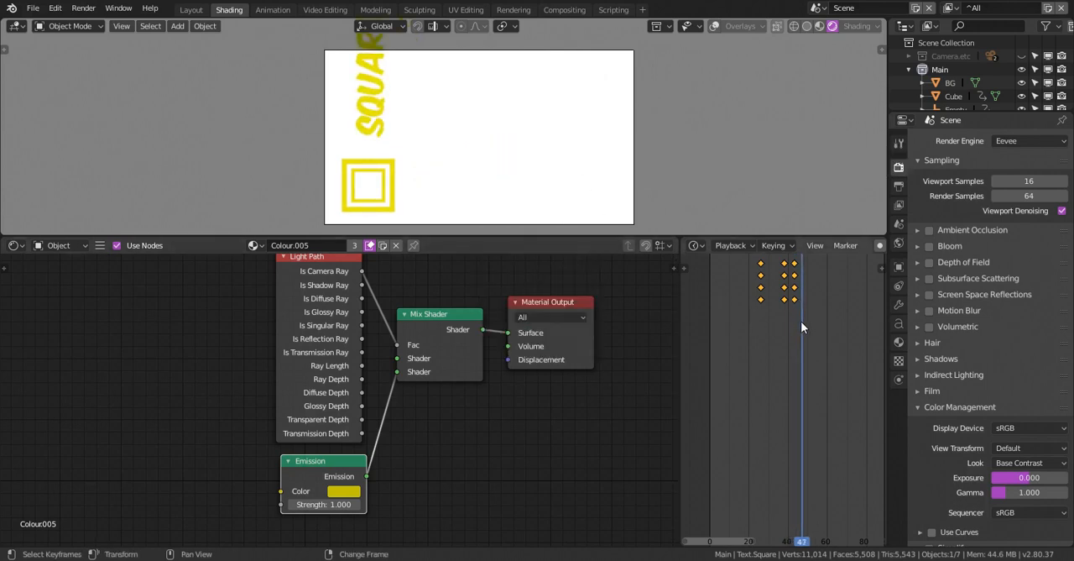
{"action": "key", "text": "s"}
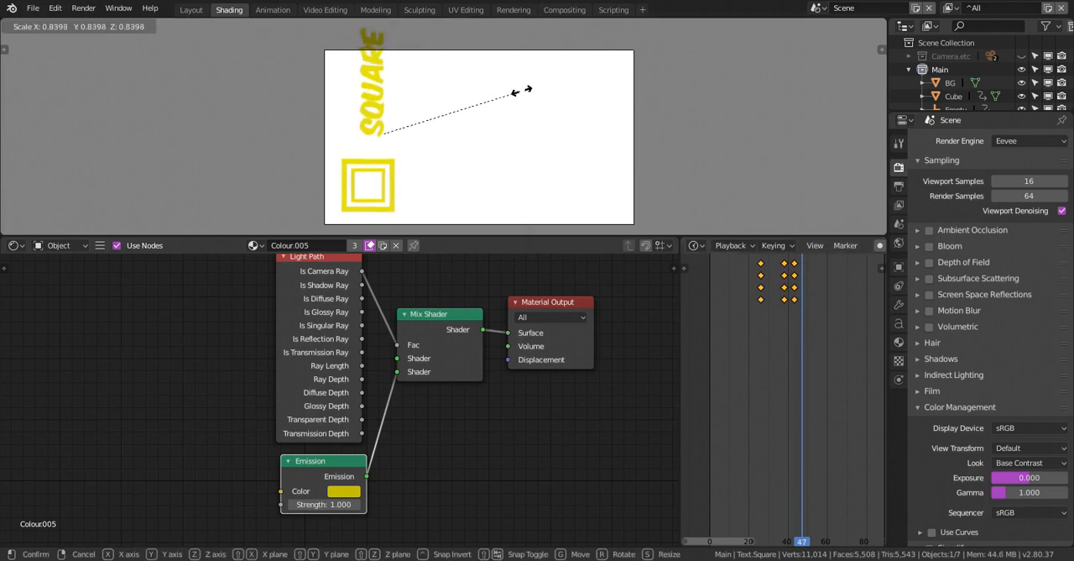
{"action": "left_click", "coordinate": [476, 108]}
{"action": "key", "text": "i"}
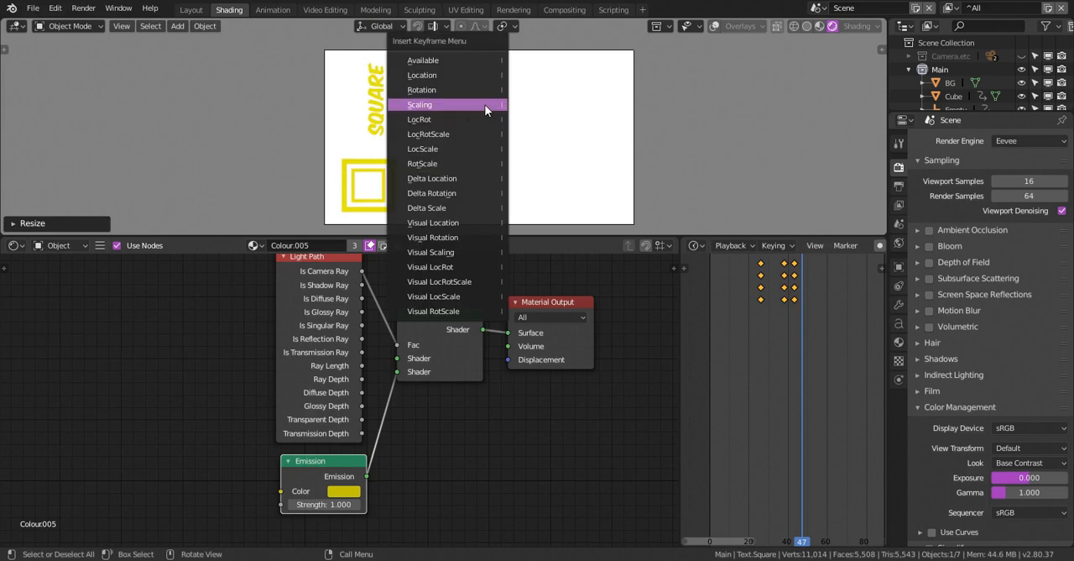
{"action": "left_click", "coordinate": [485, 104]}
Play the animation to check the SQUARE text shrinking as it swings, and stop at frame 50
{"action": "key", "text": "space"}
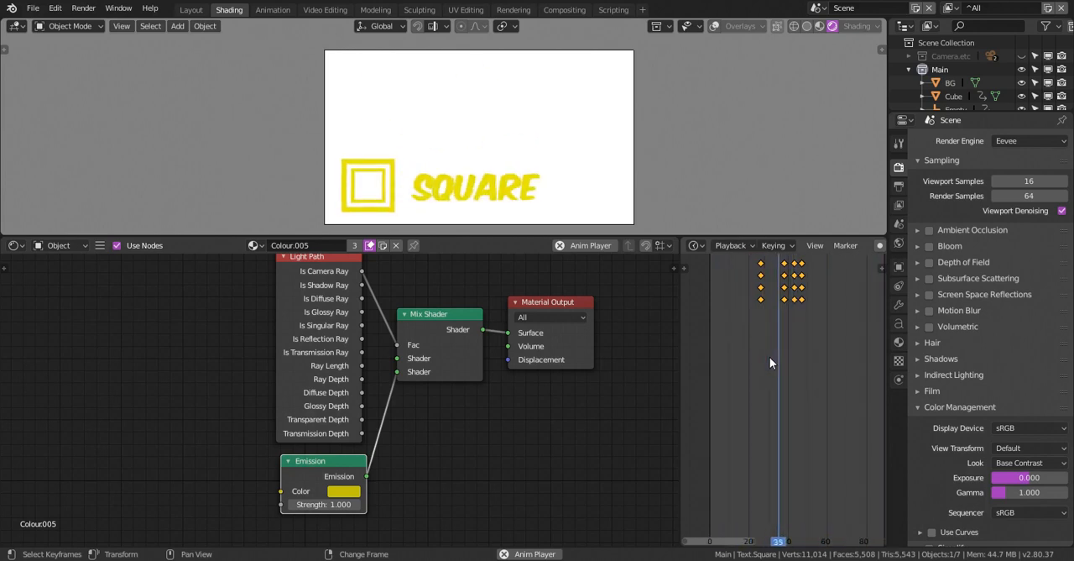
{"action": "key", "text": "space"}
{"action": "left_click_drag", "start_coordinate": [861, 354], "coordinate": [808, 333]}
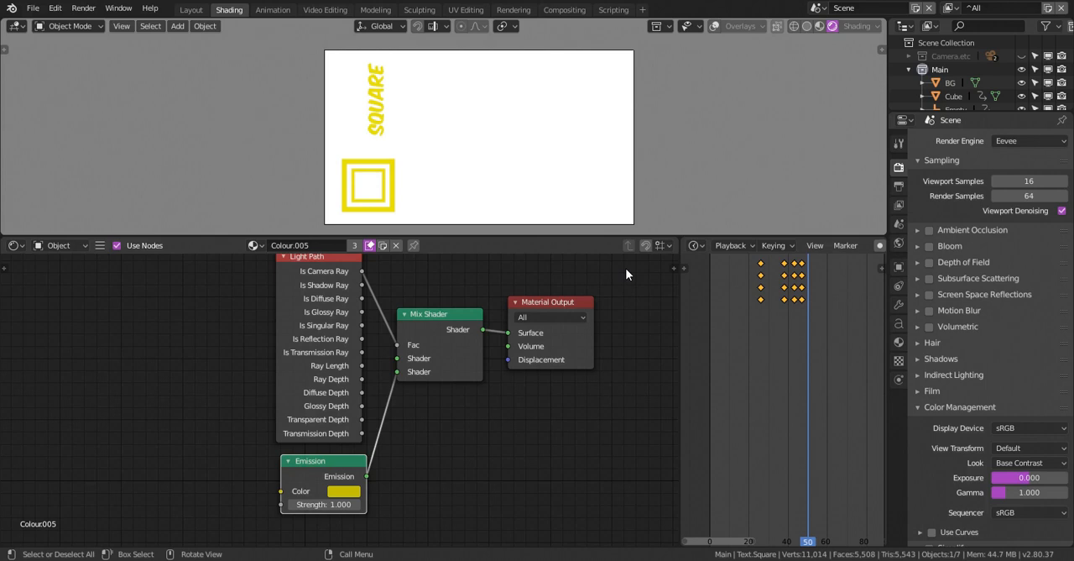
Set the SQUARE text's selected keyframes to Sinusoidal interpolation and move the timeline to frame 35
{"action": "key", "text": "t"}
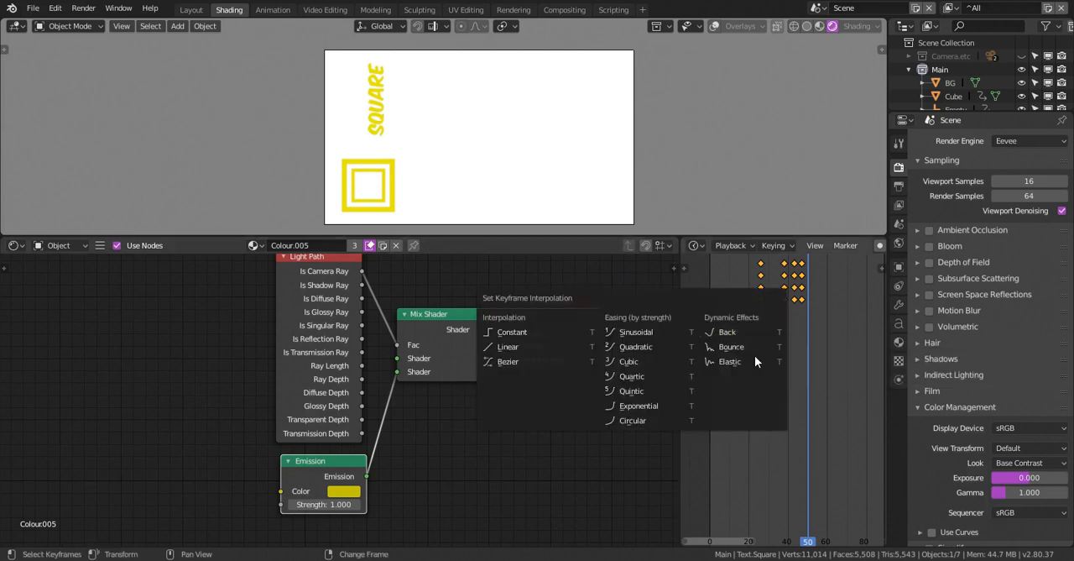
{"action": "left_click", "coordinate": [662, 331]}
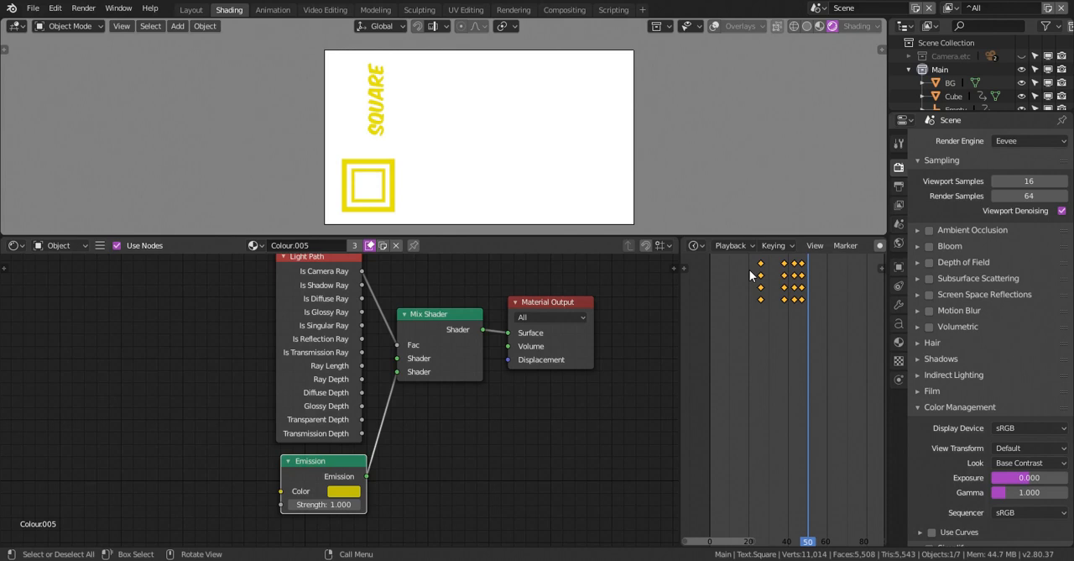
{"action": "mouse_move", "coordinate": [782, 320]}
{"action": "right_mouse_down"}
{"action": "mouse_move", "coordinate": [760, 319]}
{"action": "mouse_move", "coordinate": [816, 316]}
{"action": "mouse_move", "coordinate": [762, 309]}
{"action": "mouse_move", "coordinate": [778, 313]}
{"action": "right_mouse_up"}
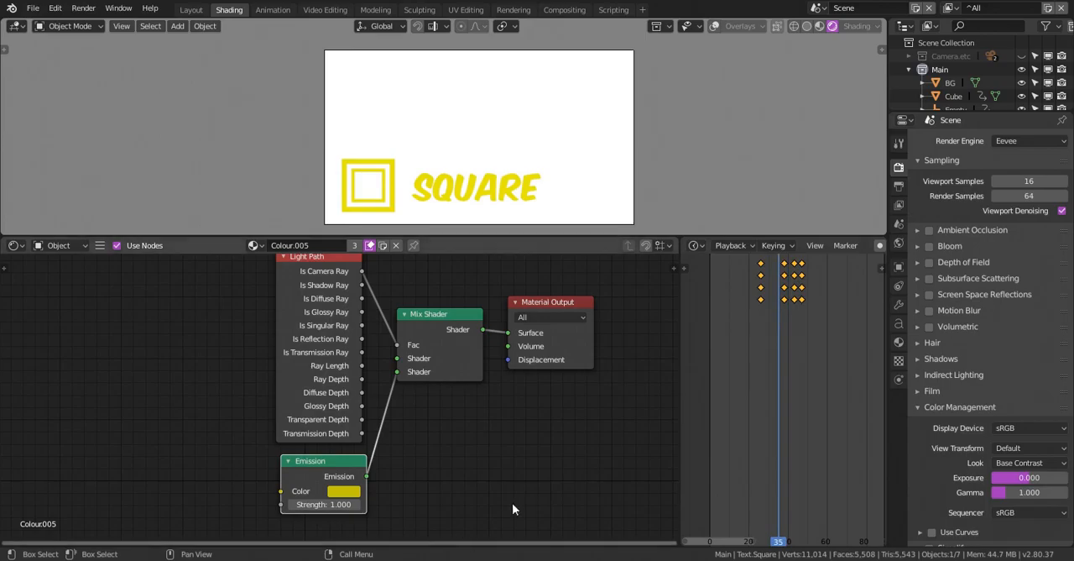